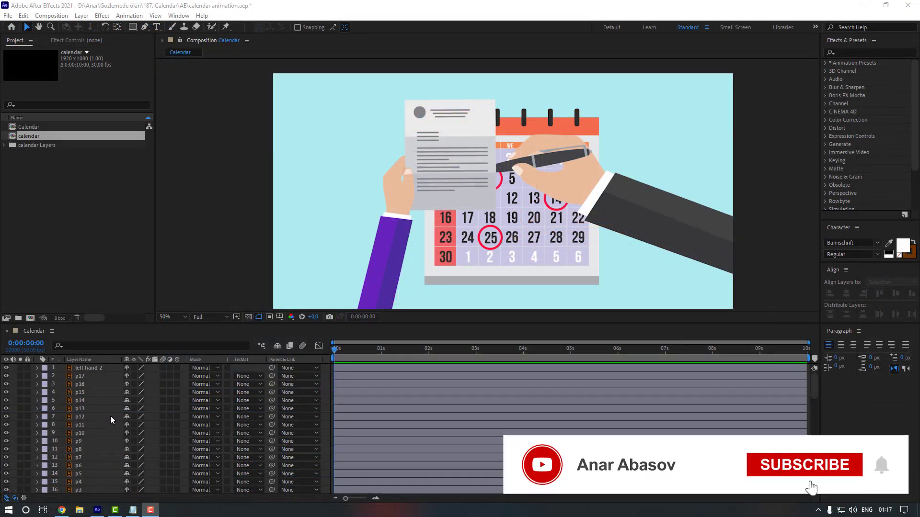
Lock the bg layer at the end of the layer stack
scroll(102, 417, down, 8)
scroll(102, 420, down, 11)
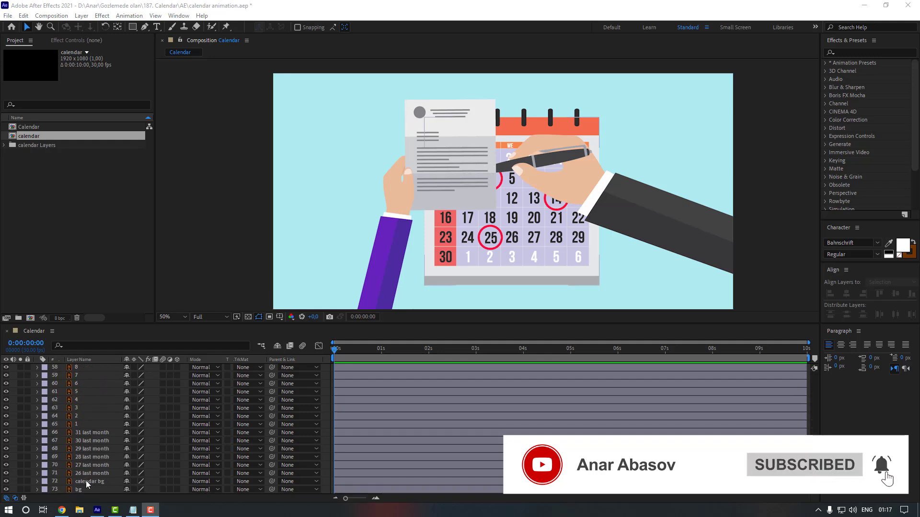
click(86, 489)
key(ctrl+s)
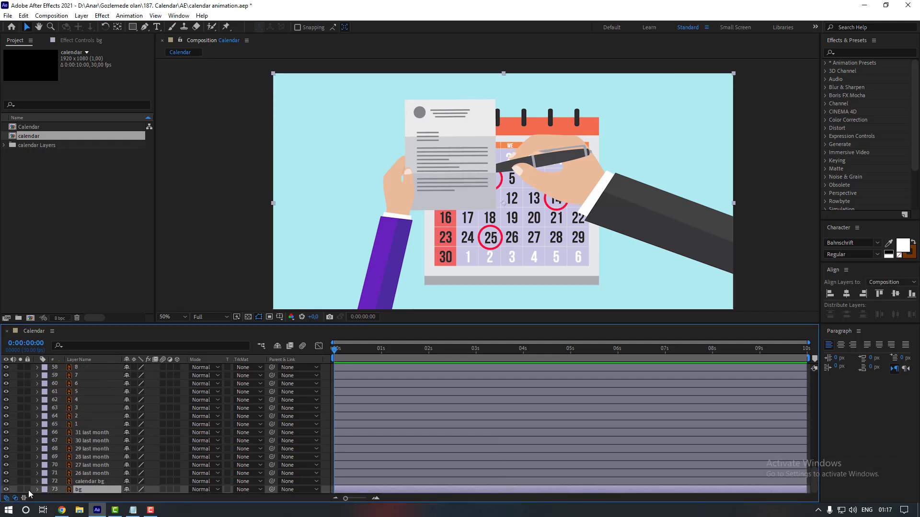
click(28, 489)
Solo the calendar bg layer to view it on its own, and turn solo off again
click(82, 481)
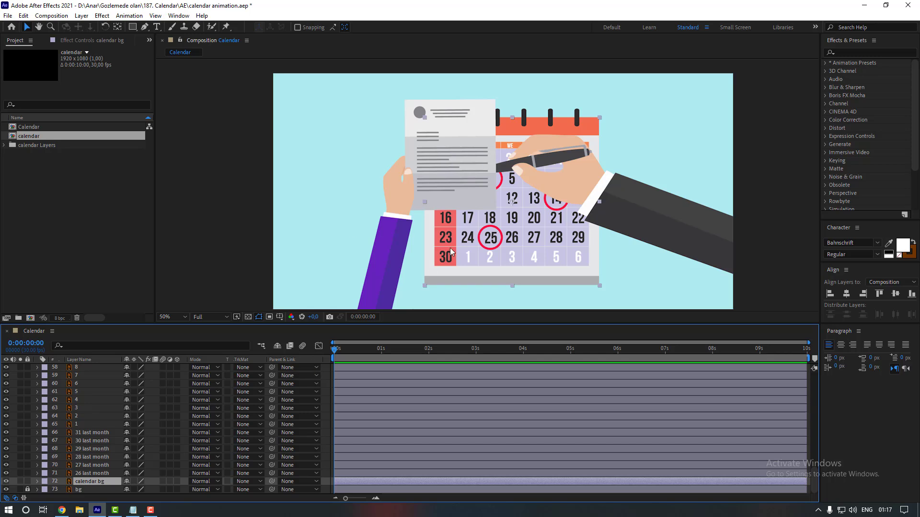
click(20, 482)
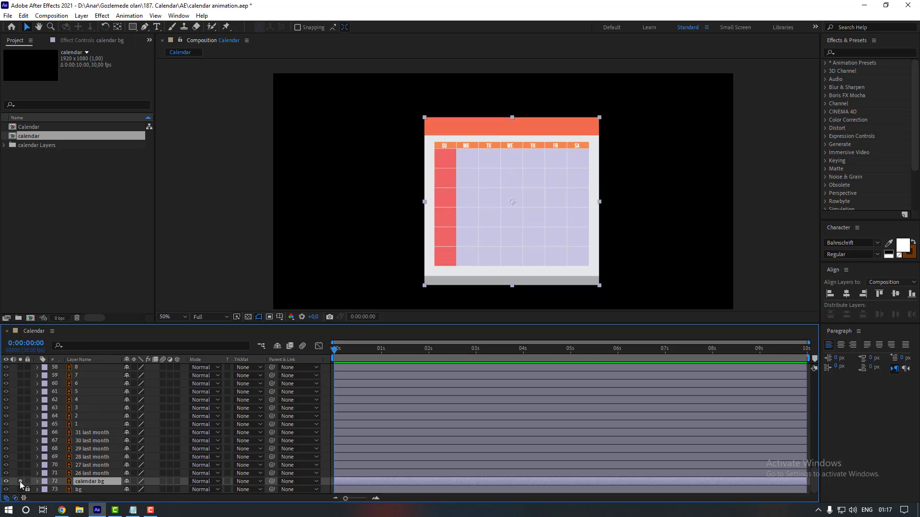
click(20, 482)
Hide the hand, arm, pen, paper and p1 to p17 layers so only the calendar artwork shows
scroll(74, 438, up, 5)
scroll(138, 411, up, 5)
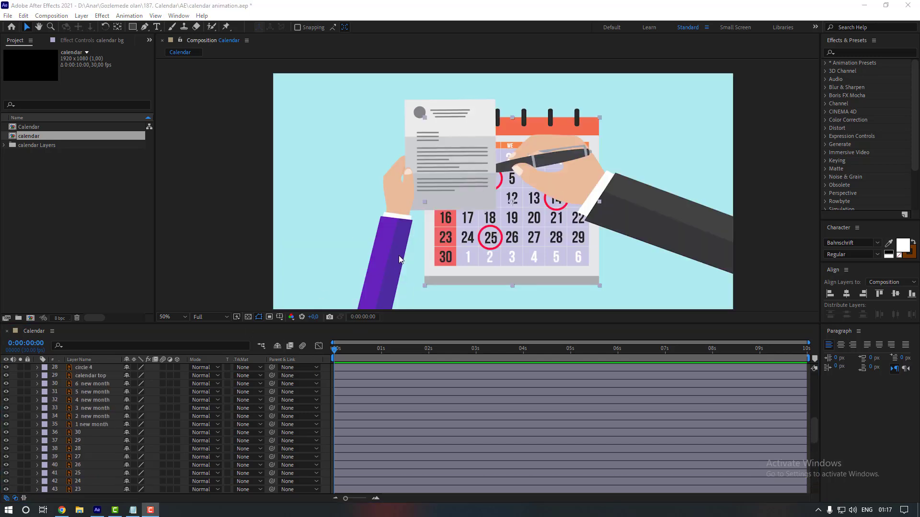
scroll(91, 434, up, 7)
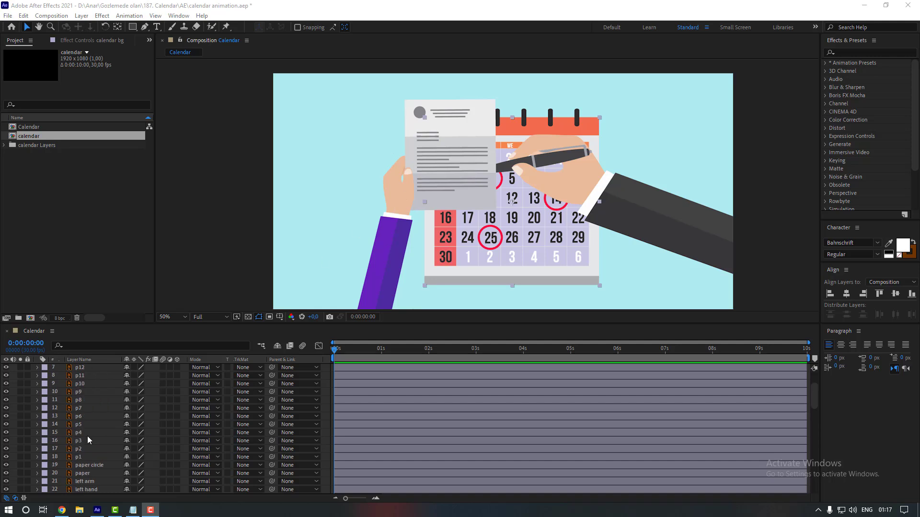
scroll(88, 440, down, 2)
click(89, 449)
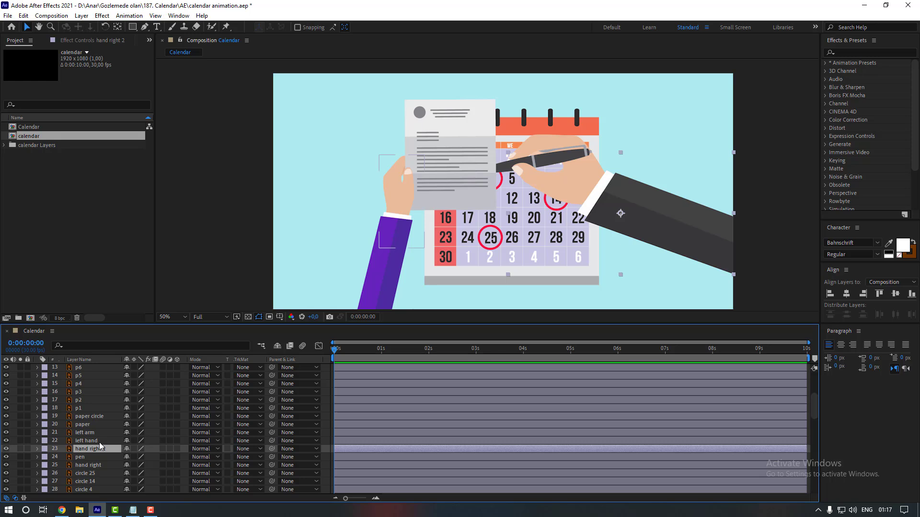
ctrl+click(99, 440)
ctrl+click(96, 434)
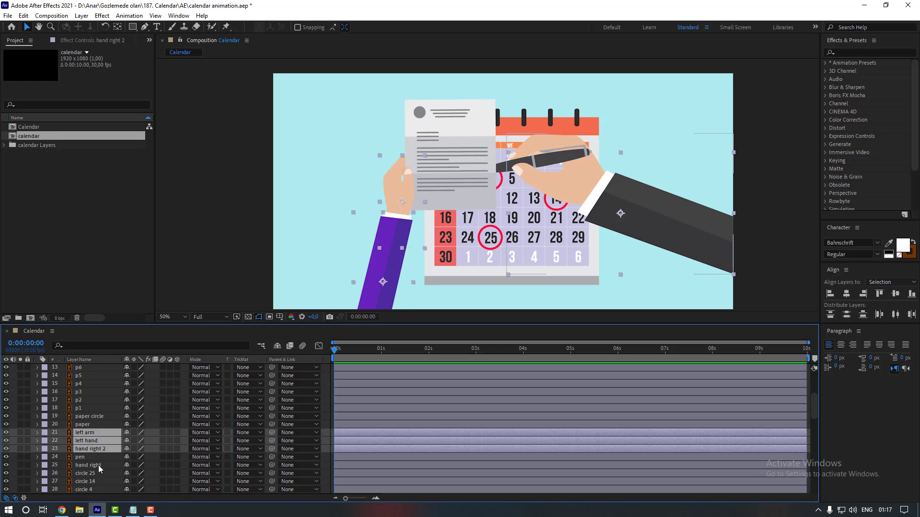
ctrl+click(97, 458)
ctrl+click(96, 466)
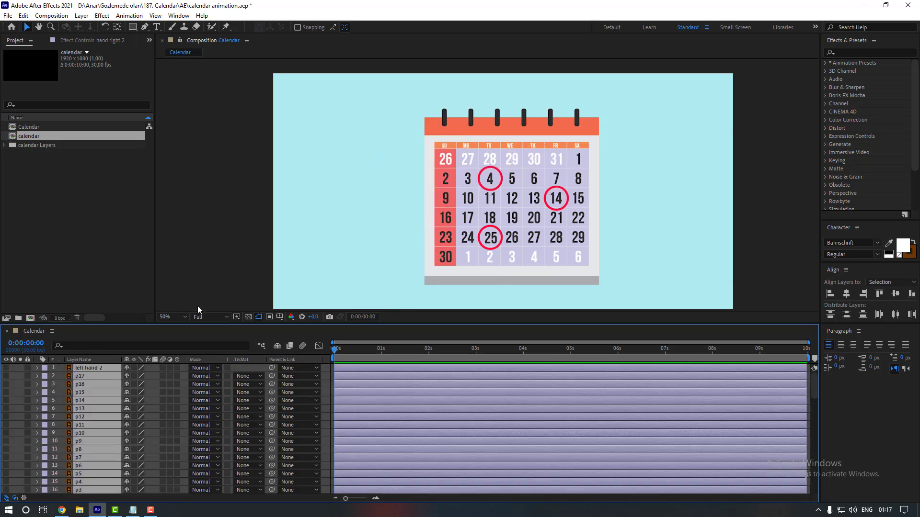
click(198, 310)
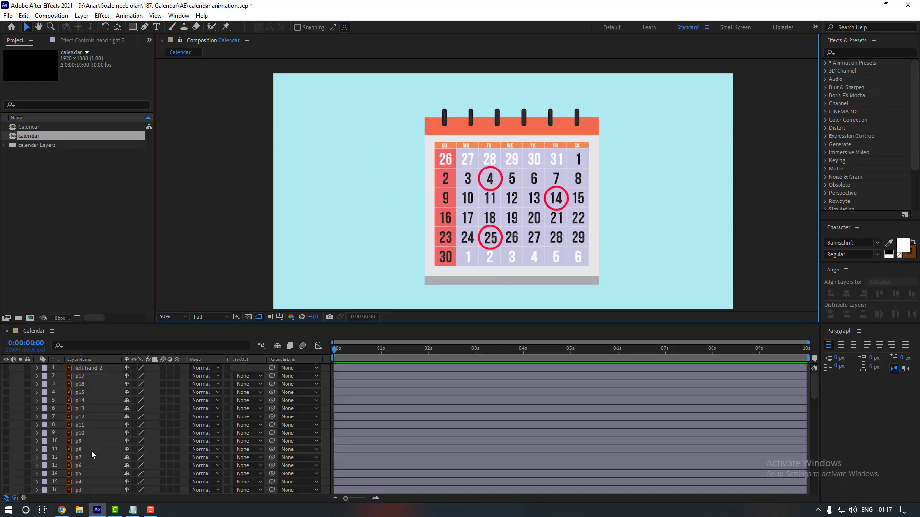
Apply Animation Composer's Overshoot Scale From Anchor Point preset as an In transition to the 26 last month layer and preview it
scroll(92, 454, down, 15)
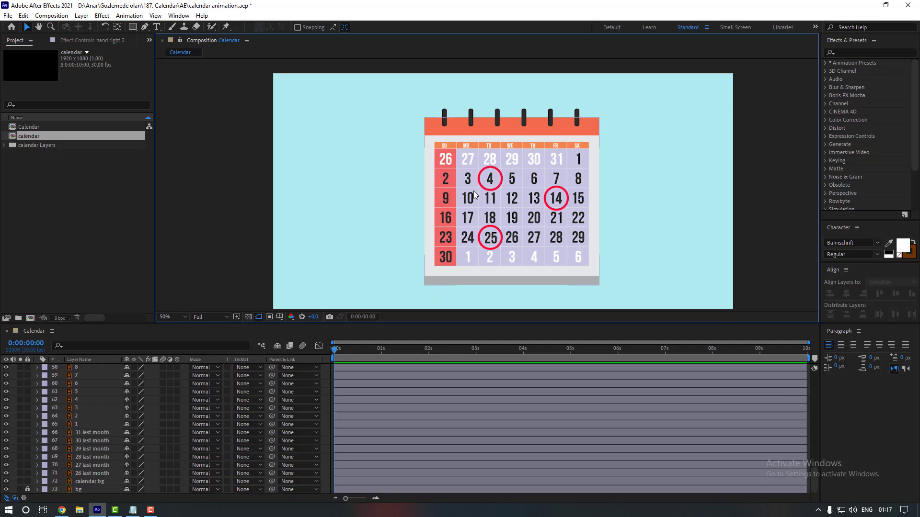
click(91, 473)
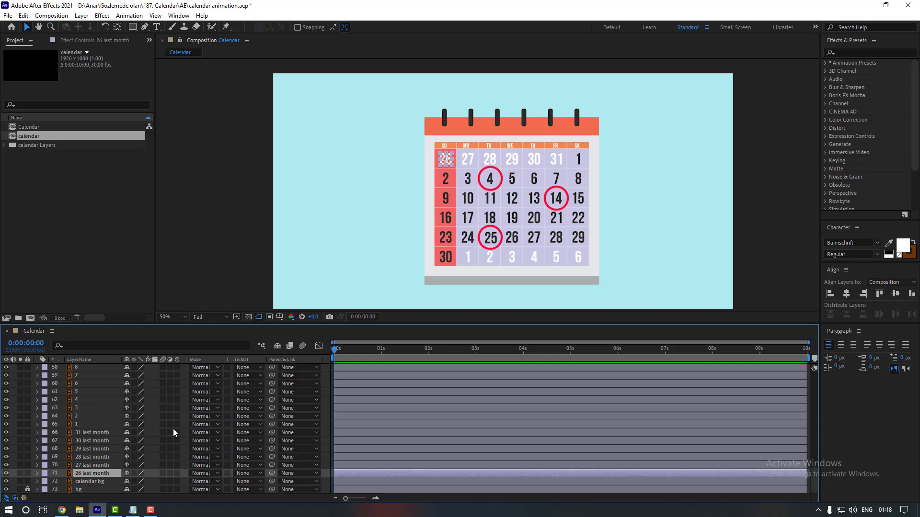
click(181, 15)
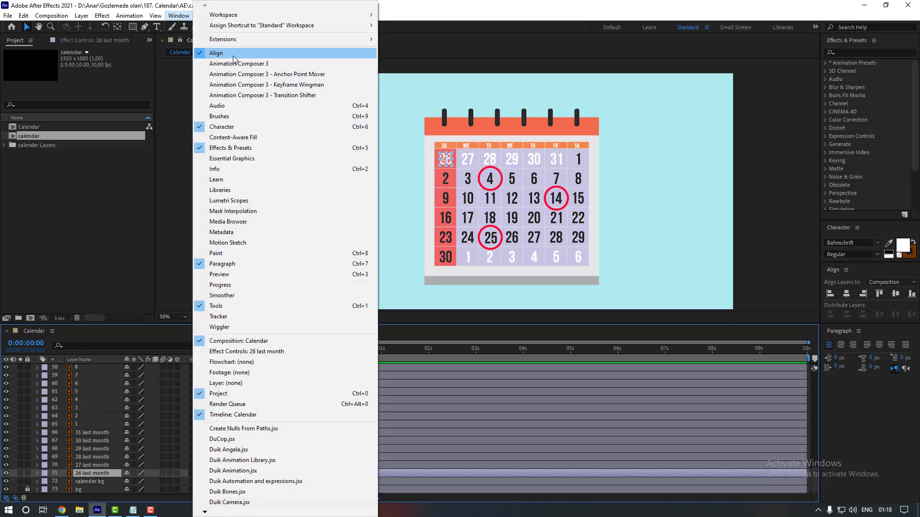
click(235, 64)
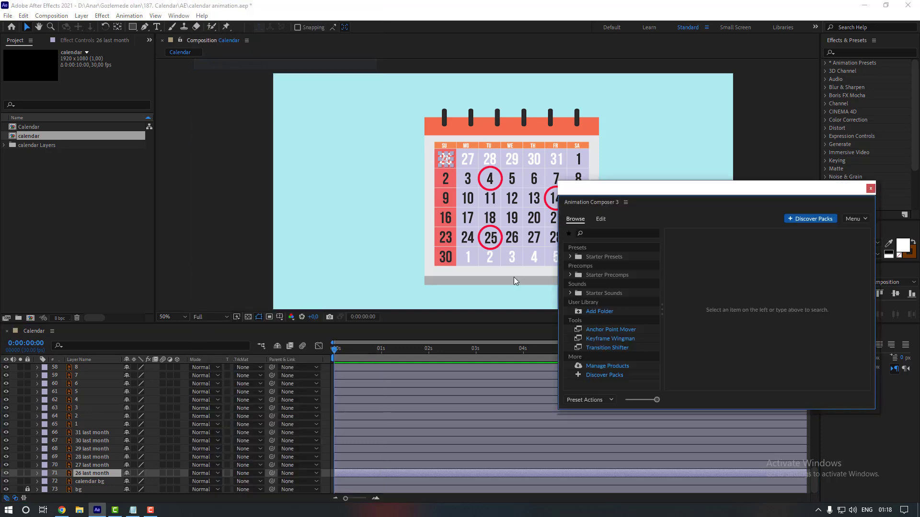
click(571, 257)
click(579, 266)
click(626, 348)
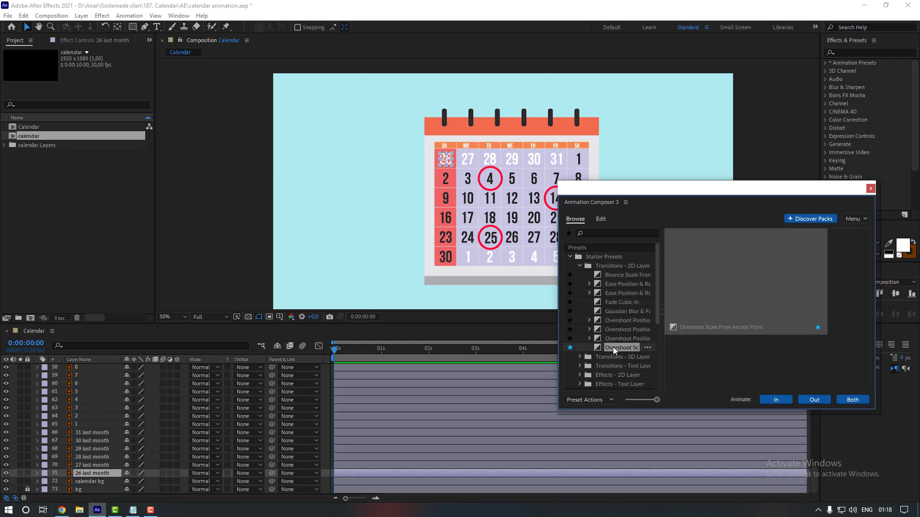
click(776, 400)
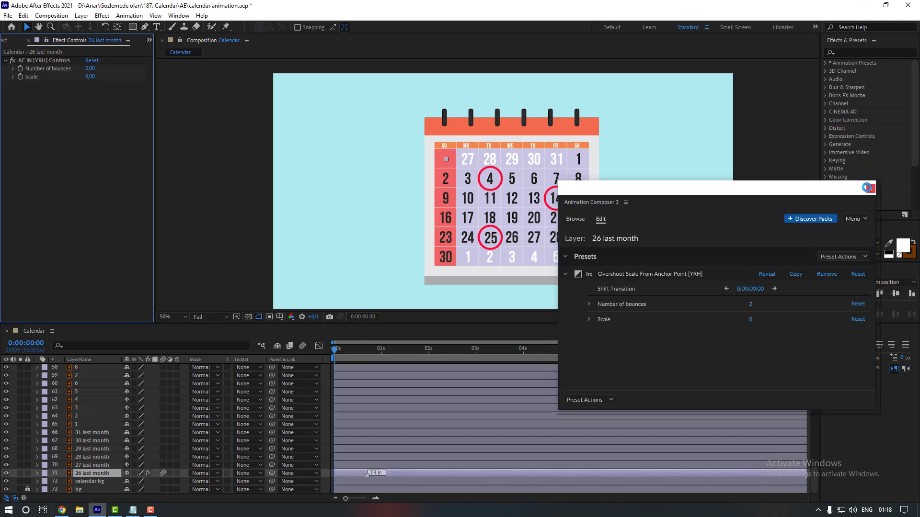
click(871, 188)
key(space)
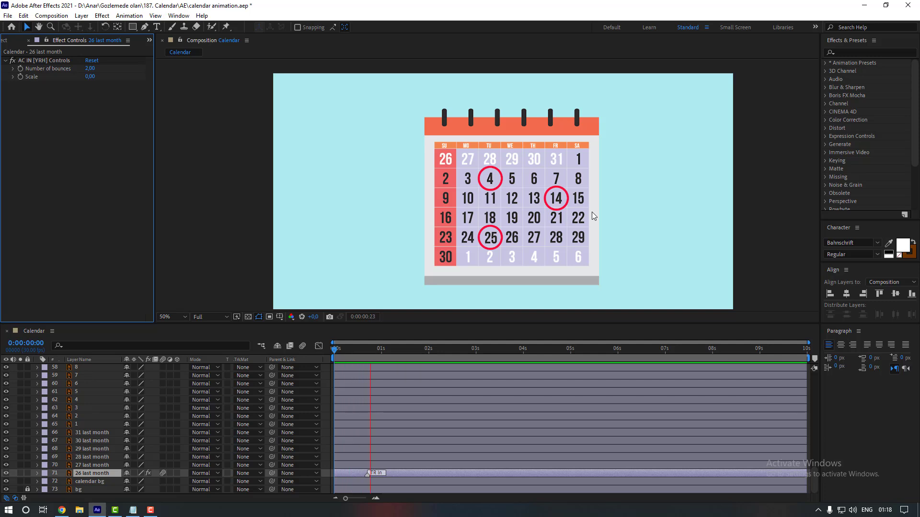
key(space)
Apply the Overshoot Scale From Anchor Point In transition to all date layers from 27 last month through 6 new month and preview it
click(92, 464)
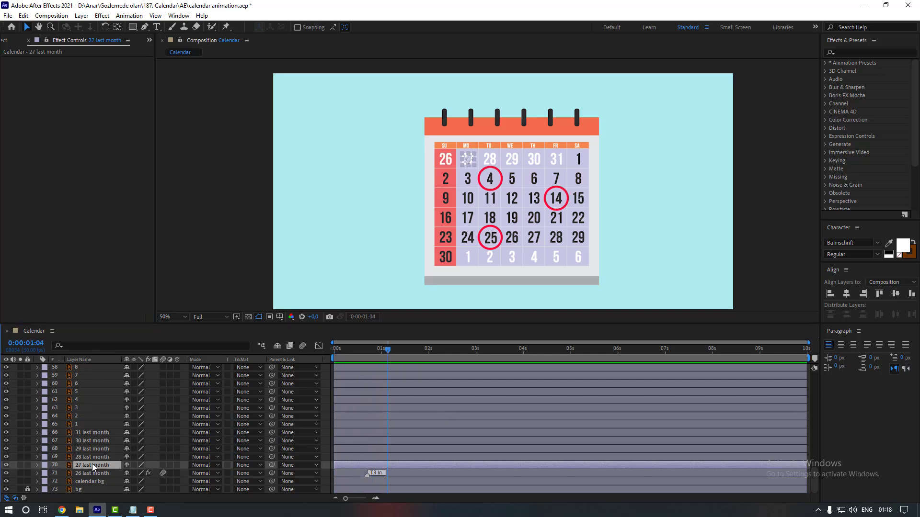
scroll(91, 446, up, 5)
scroll(99, 412, up, 5)
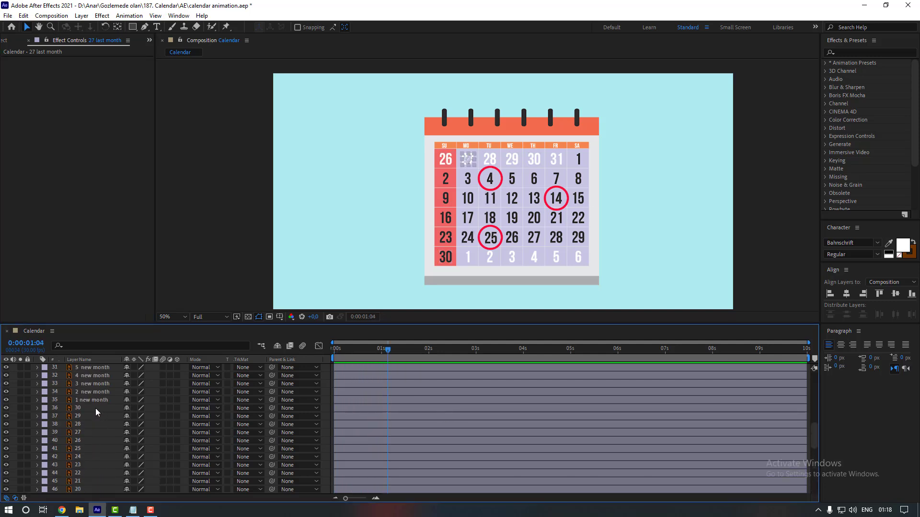
shift+click(96, 408)
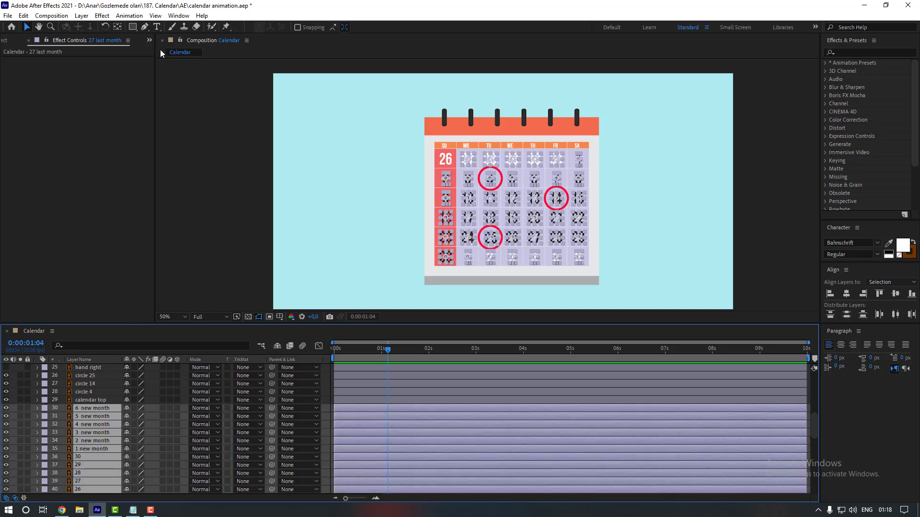
click(179, 16)
click(206, 63)
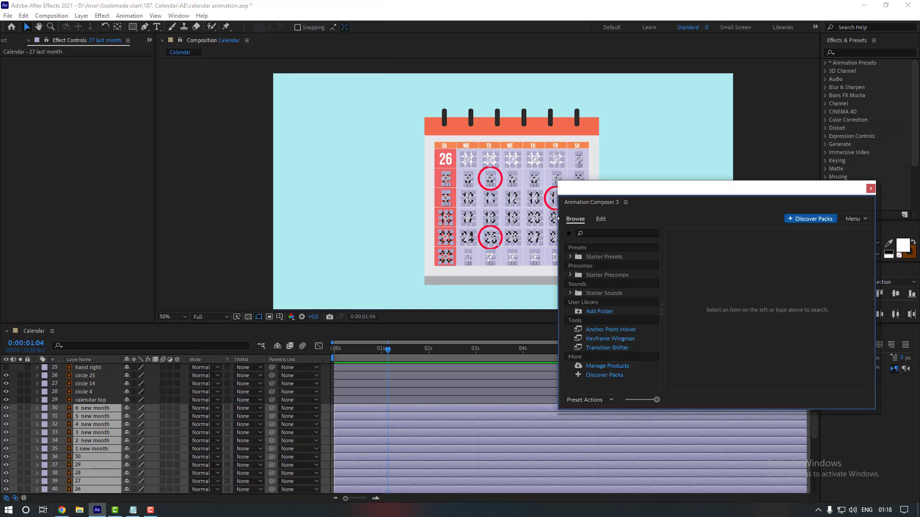
click(570, 259)
click(580, 265)
click(625, 347)
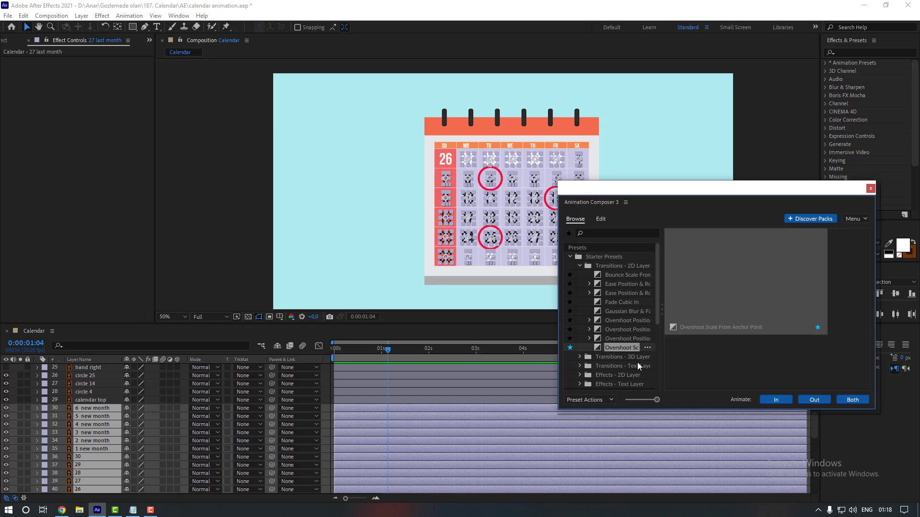
click(772, 400)
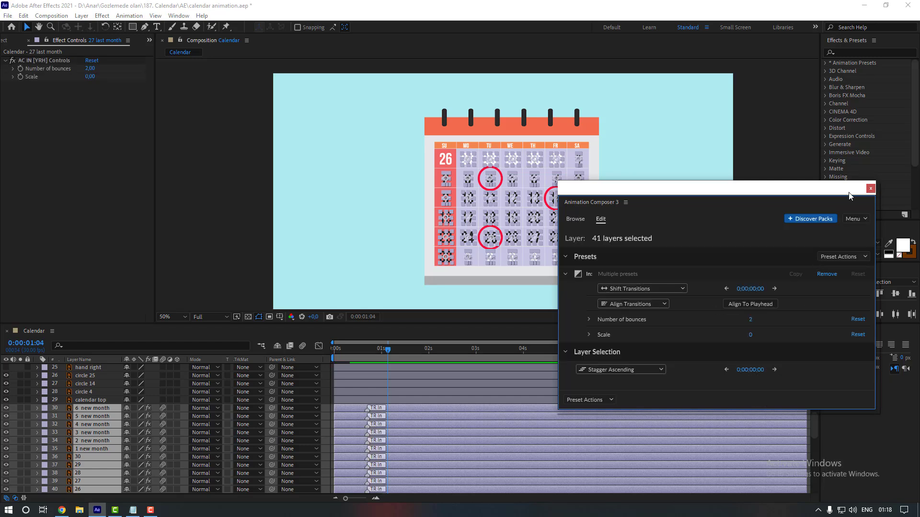
click(871, 189)
click(458, 350)
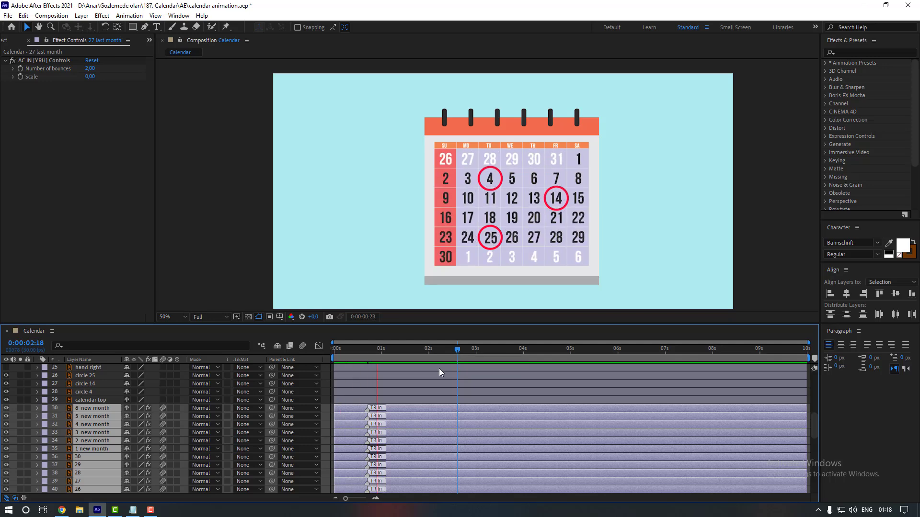
key(space)
Stagger the date layers from 27 last month up to 6 new month so each starts slightly after the one below, and preview the sequence
scroll(407, 404, down, 3)
scroll(409, 389, up, 2)
click(416, 376)
scroll(413, 410, down, 10)
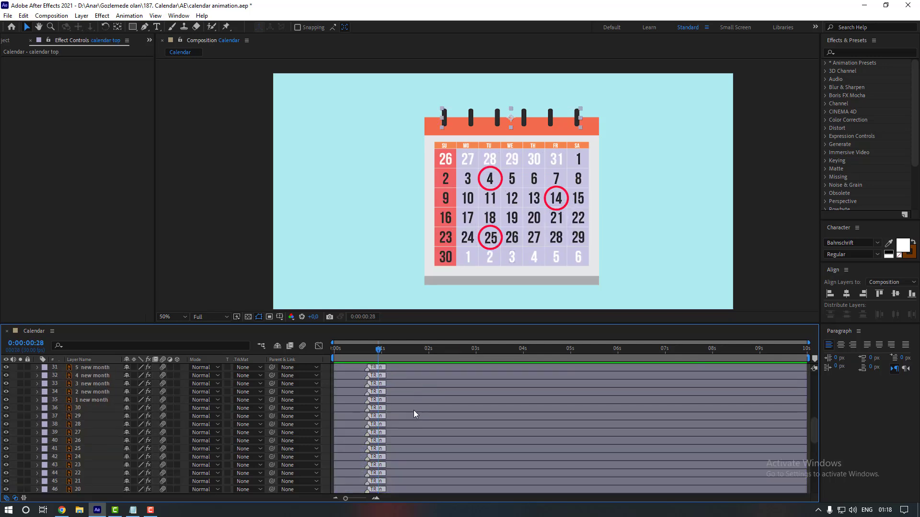
click(358, 466)
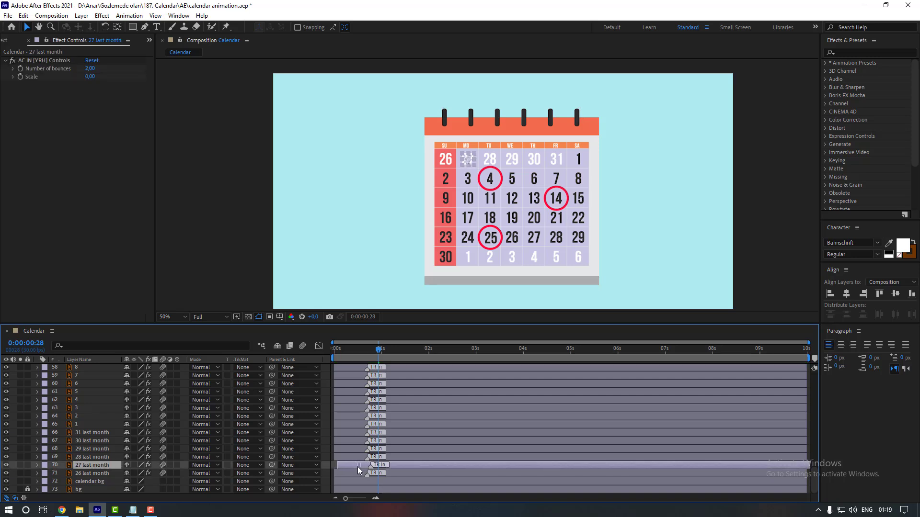
drag(350, 457, 353, 433)
drag(345, 424, 354, 423)
drag(343, 417, 354, 417)
drag(343, 409, 355, 409)
drag(340, 401, 360, 416)
scroll(354, 402, up, 1)
drag(345, 408, 362, 400)
scroll(360, 400, up, 1)
drag(339, 416, 362, 415)
drag(337, 408, 379, 432)
drag(344, 424, 383, 417)
scroll(383, 416, up, 1)
drag(346, 432, 392, 425)
scroll(392, 424, up, 1)
drag(351, 440, 396, 441)
drag(345, 416, 396, 417)
scroll(396, 416, up, 1)
drag(342, 433, 414, 441)
scroll(394, 434, up, 1)
drag(365, 433, 410, 427)
drag(349, 418, 414, 409)
drag(360, 402, 424, 402)
drag(352, 394, 416, 394)
drag(347, 385, 414, 387)
scroll(412, 389, up, 1)
drag(353, 402, 421, 402)
scroll(421, 403, up, 1)
drag(350, 416, 421, 409)
drag(352, 402, 424, 393)
drag(351, 386, 427, 387)
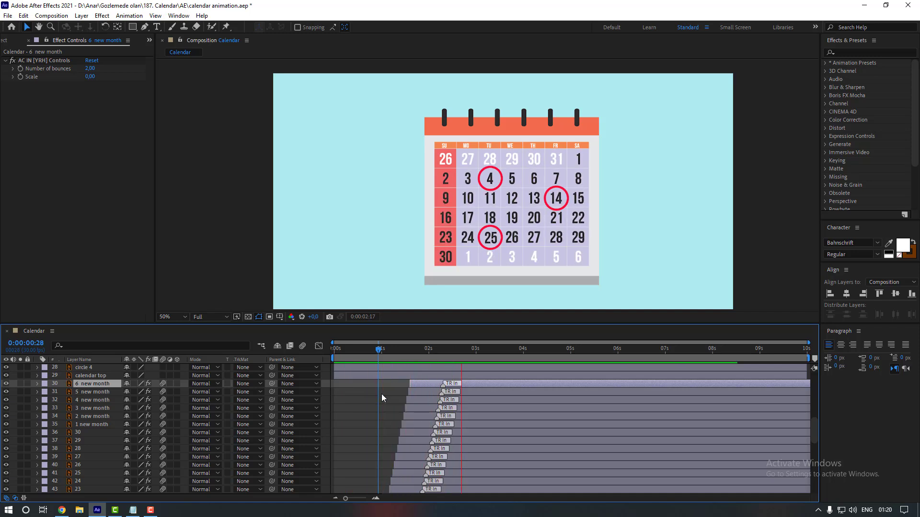
key(space)
Shift the TR In markers of the last month date layers to a slightly later time and preview the slower scale-in
scroll(379, 413, down, 6)
scroll(368, 424, down, 4)
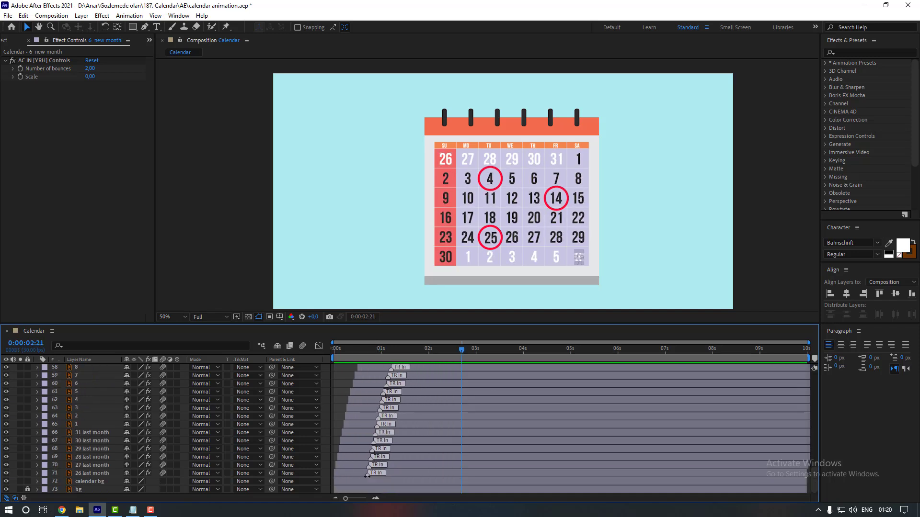
drag(368, 475, 372, 468)
click(371, 450)
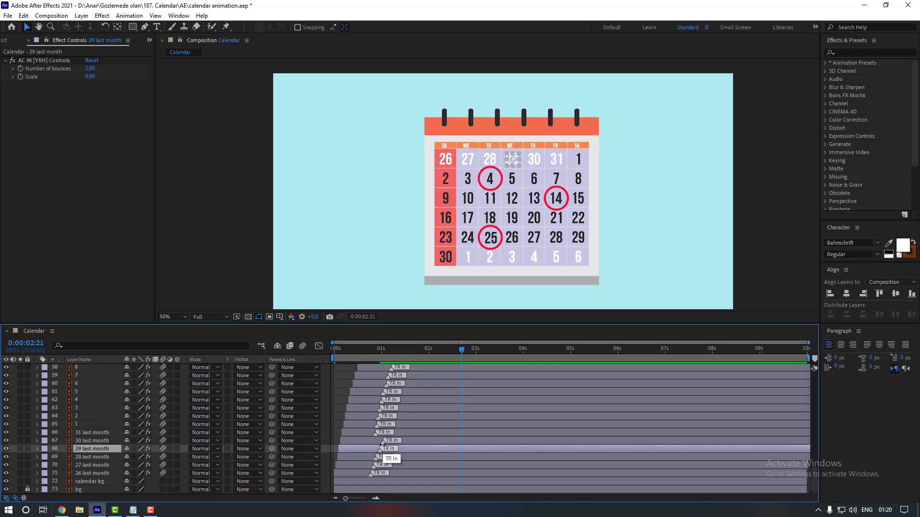
key(space)
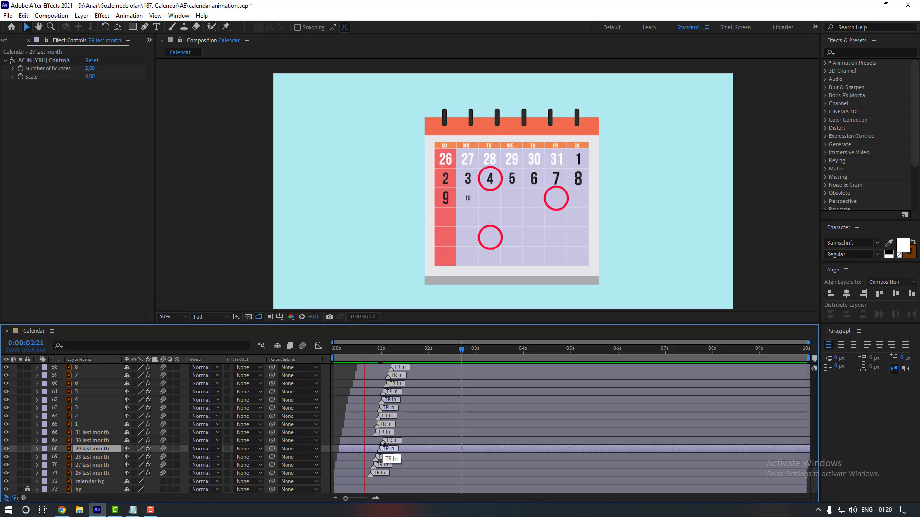
key(space)
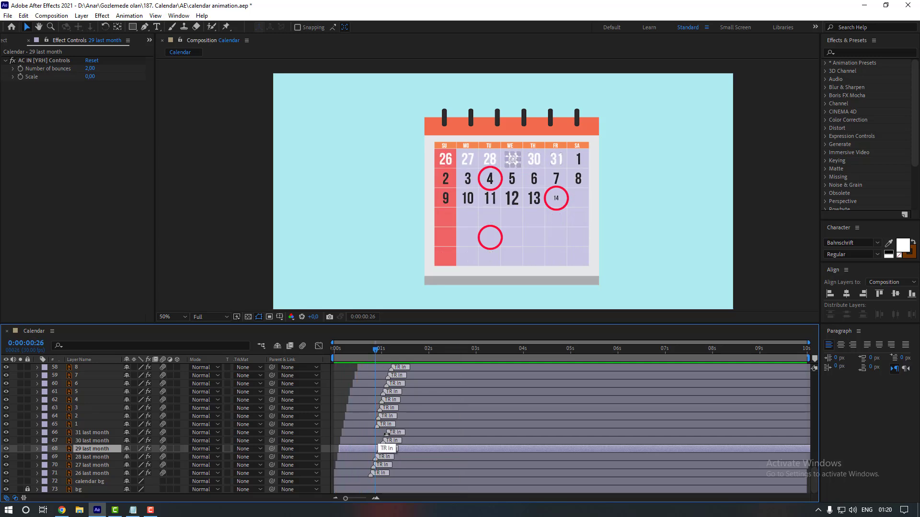
Shift the TR In markers of the date layers from 1 up to 6 new month later in a stagger, and save the project
drag(377, 418, 390, 410)
drag(382, 402, 395, 419)
scroll(389, 398, up, 1)
drag(386, 410, 399, 403)
scroll(398, 403, up, 1)
drag(391, 419, 401, 419)
drag(392, 411, 406, 395)
mouse_move(400, 386)
mouse_down()
mouse_move(411, 378)
mouse_move(416, 395)
mouse_up()
drag(411, 387, 420, 387)
scroll(421, 387, up, 1)
drag(413, 402, 427, 385)
drag(416, 378, 428, 377)
scroll(429, 384, up, 2)
drag(418, 419, 430, 419)
drag(419, 410, 432, 402)
scroll(434, 394, up, 1)
drag(423, 394, 436, 411)
scroll(435, 403, up, 1)
drag(430, 403, 436, 418)
drag(433, 410, 440, 402)
scroll(440, 402, up, 1)
drag(436, 419, 443, 419)
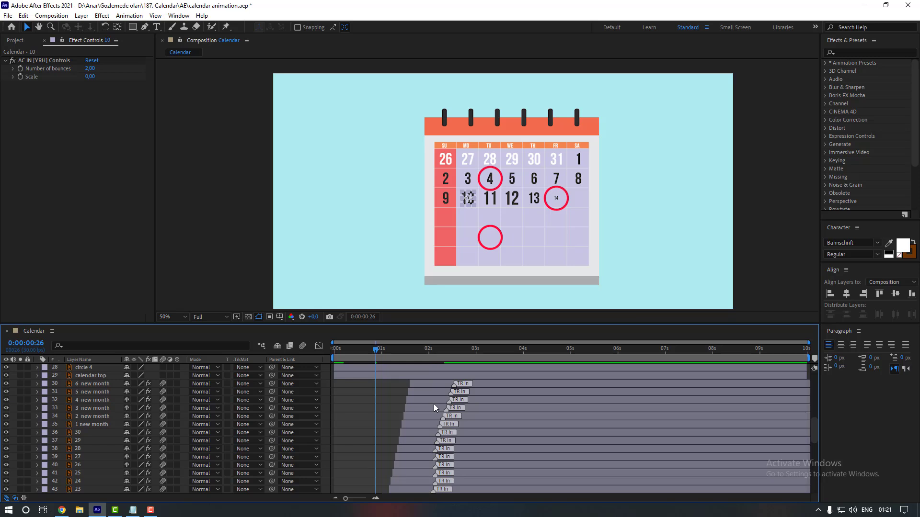
key(space)
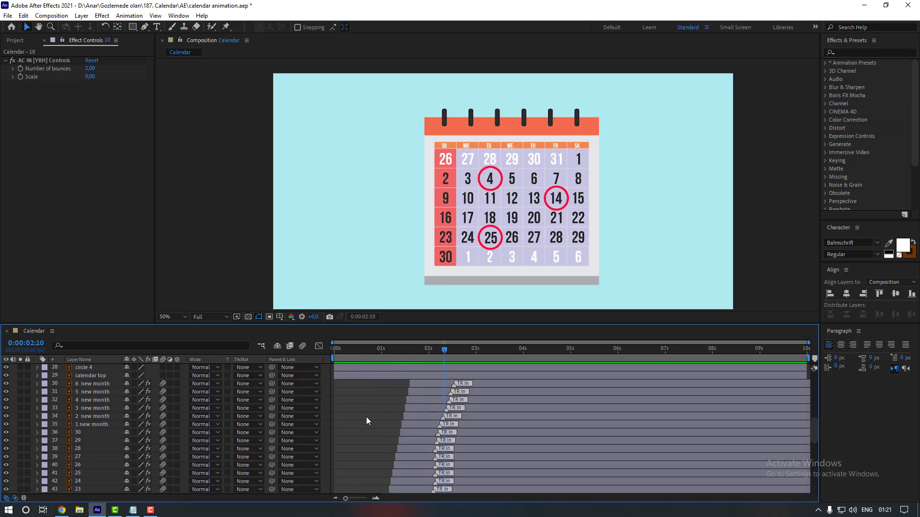
key(ctrl+s)
Make the hand right, pen and hand right 2 layers visible over the calendar
scroll(333, 389, up, 1)
click(91, 400)
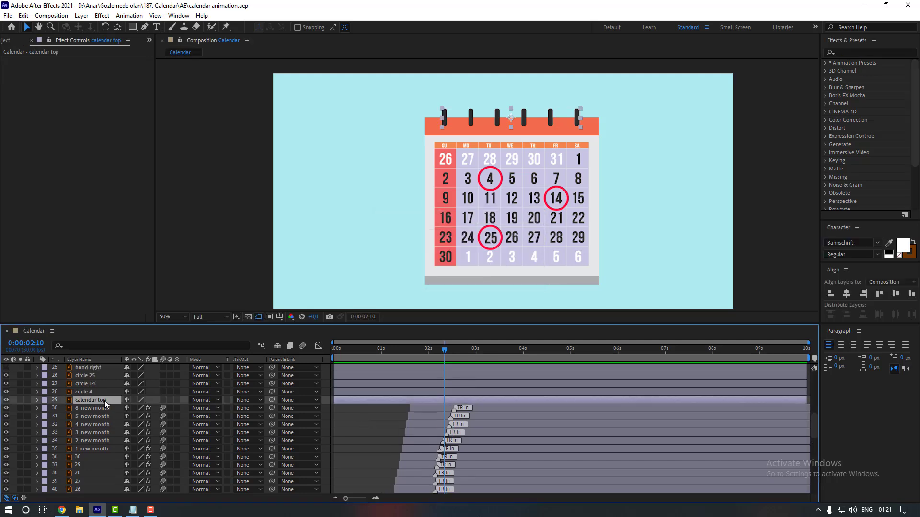
click(88, 392)
scroll(497, 190, up, 2)
drag(523, 188, 427, 179)
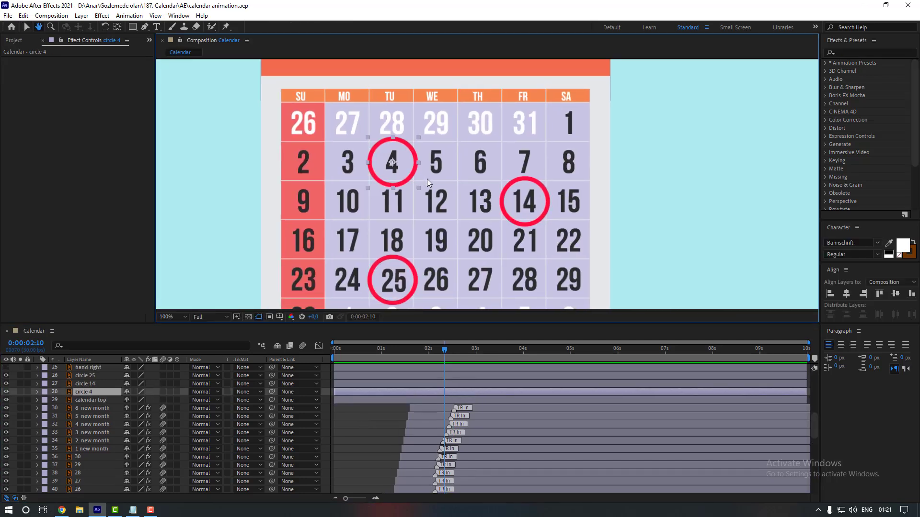
key(comma)
key(comma)
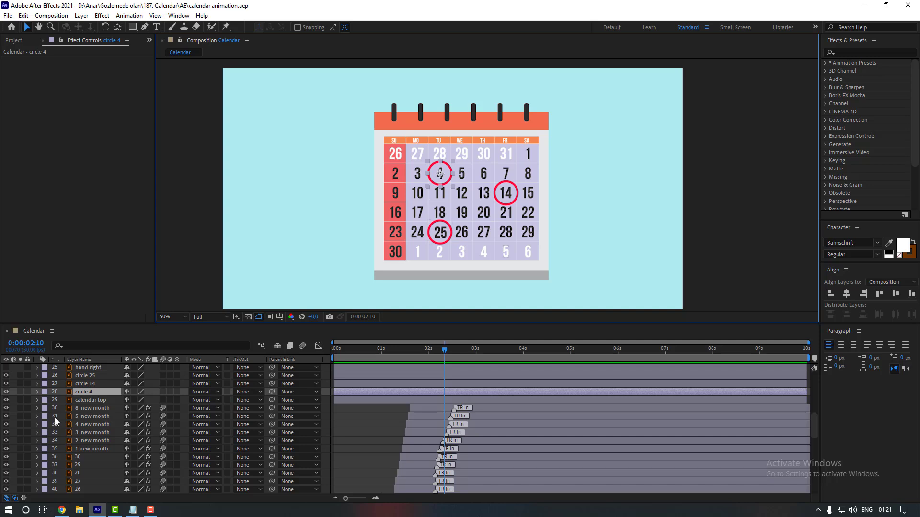
scroll(86, 402, up, 1)
click(89, 392)
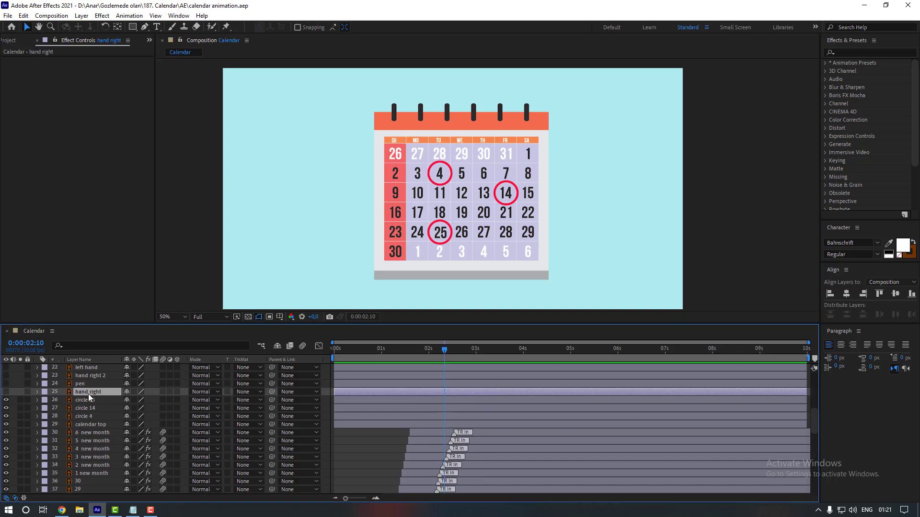
drag(6, 392, 7, 376)
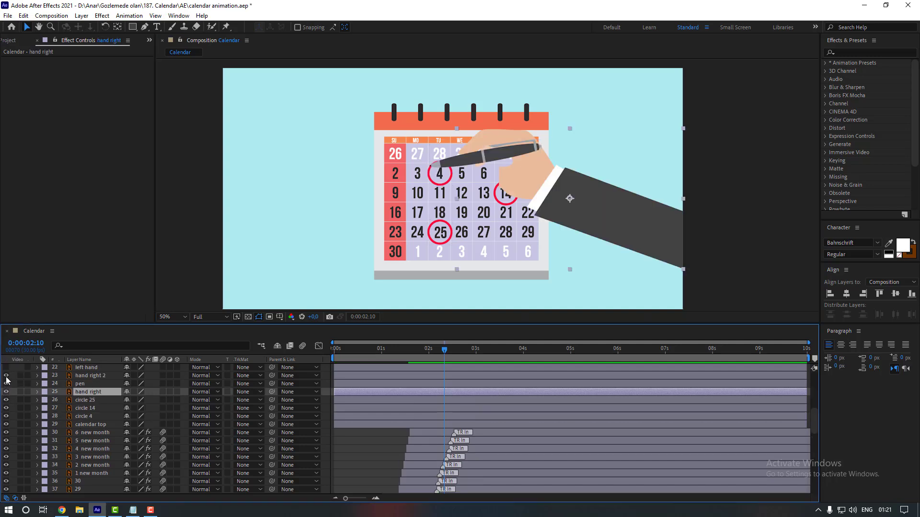
scroll(483, 146, up, 2)
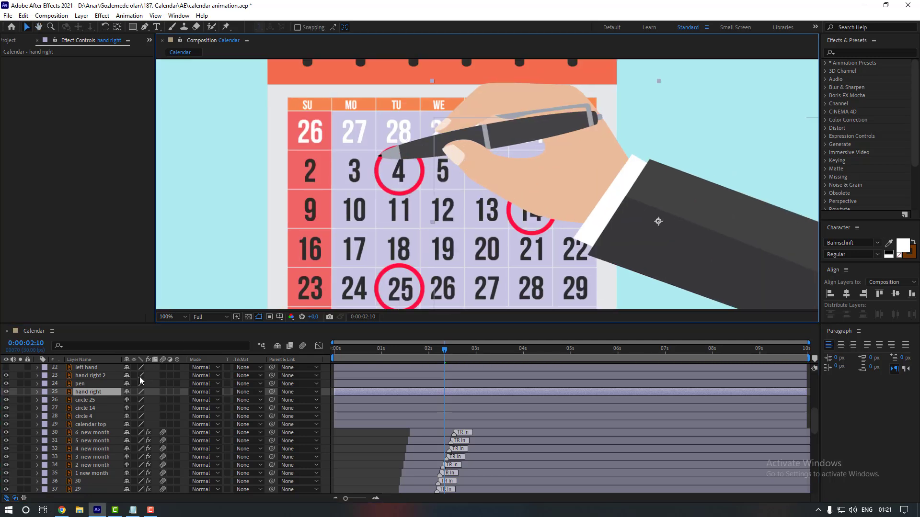
Solo the circle 4 layer and trace its red ring with a Pen tool mask path, starting at the top
click(96, 417)
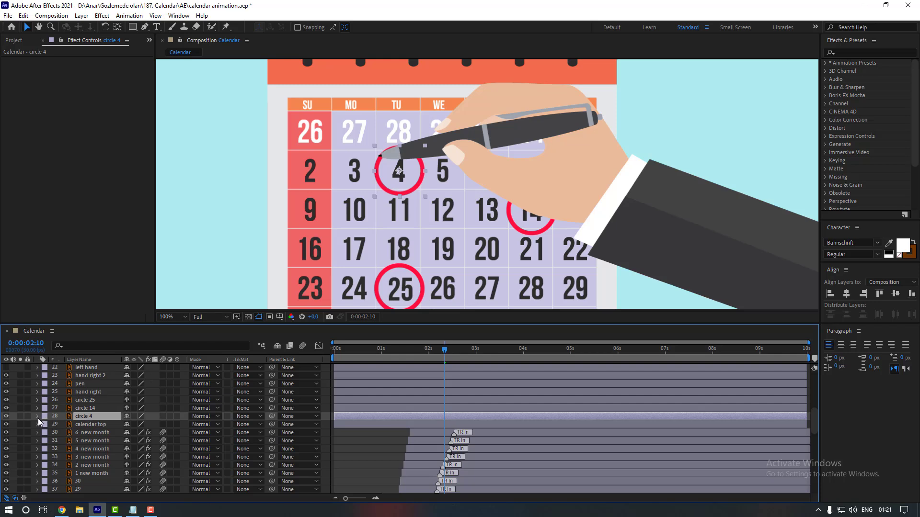
click(20, 417)
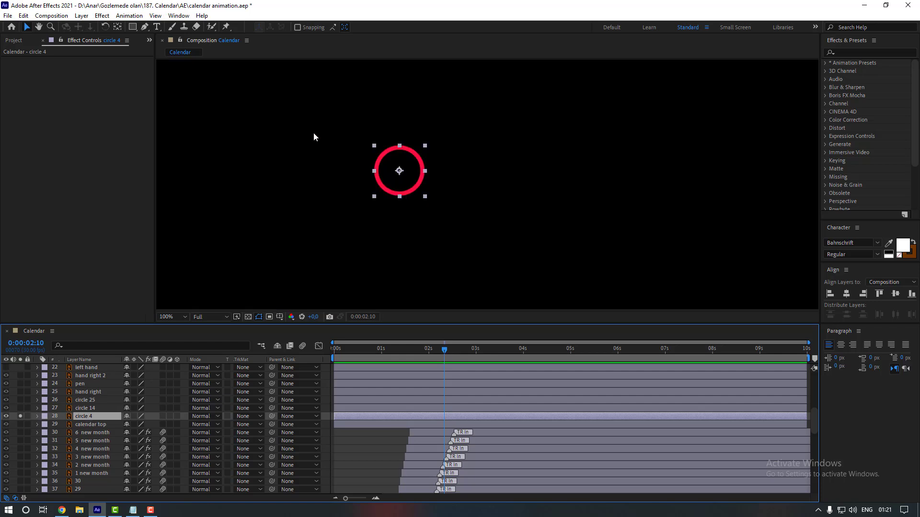
click(145, 28)
scroll(411, 144, up, 3)
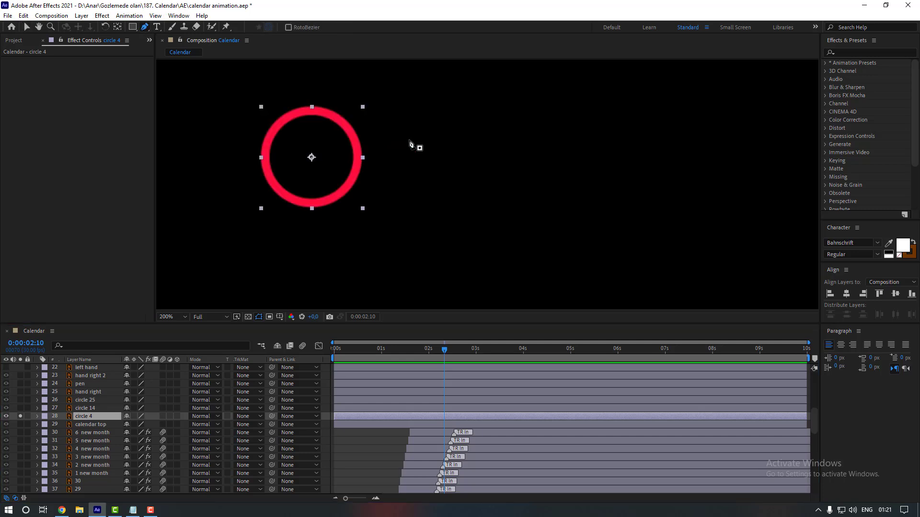
click(342, 148)
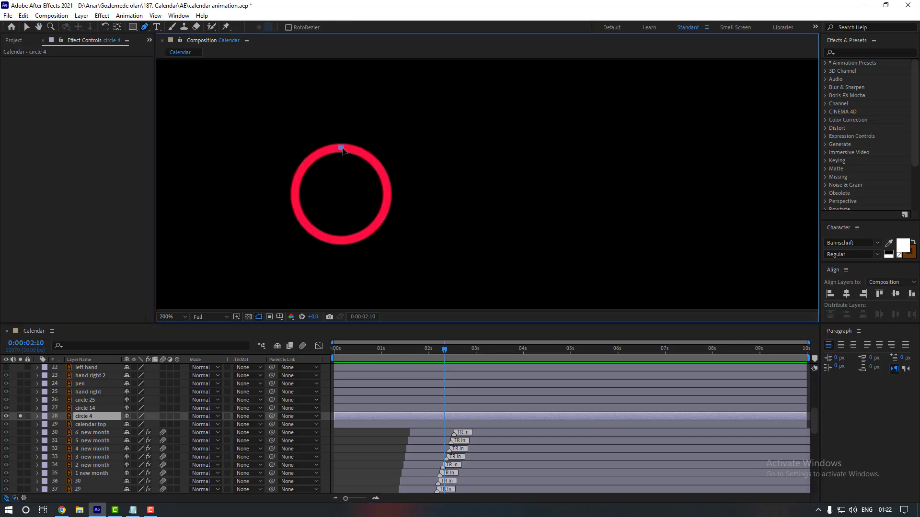
drag(389, 195, 388, 236)
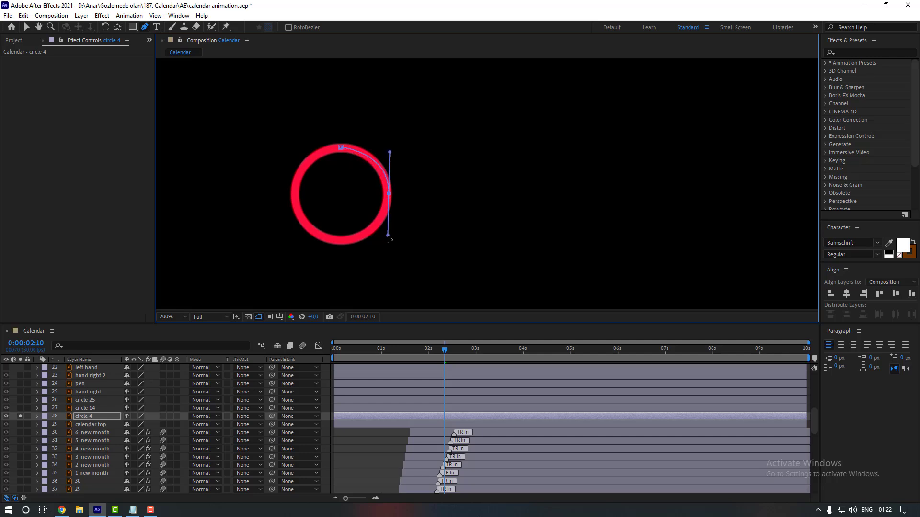
click(339, 240)
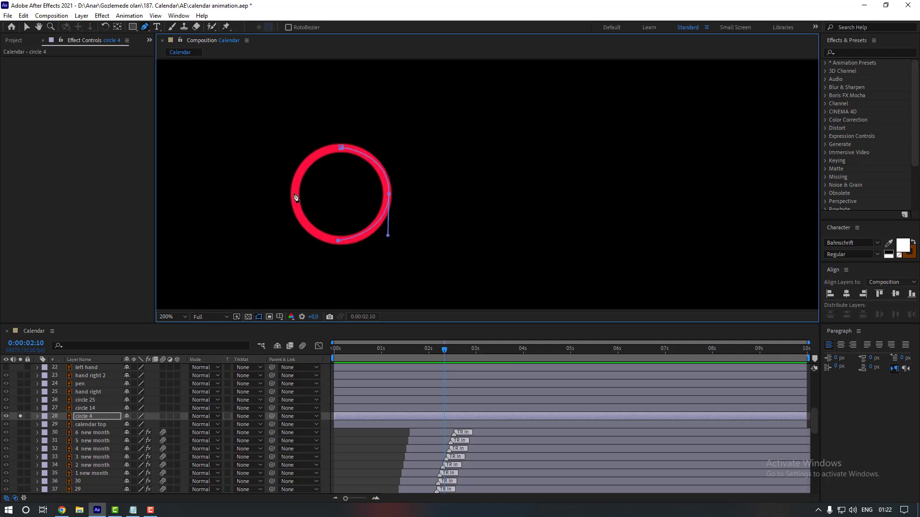
drag(295, 189, 297, 140)
click(337, 149)
Adjust the mask path's left vertex and its handles so the curve follows the red ring more closely
drag(297, 141, 310, 143)
mouse_move(295, 192)
mouse_down()
mouse_move(280, 235)
mouse_move(289, 233)
mouse_move(296, 191)
mouse_up()
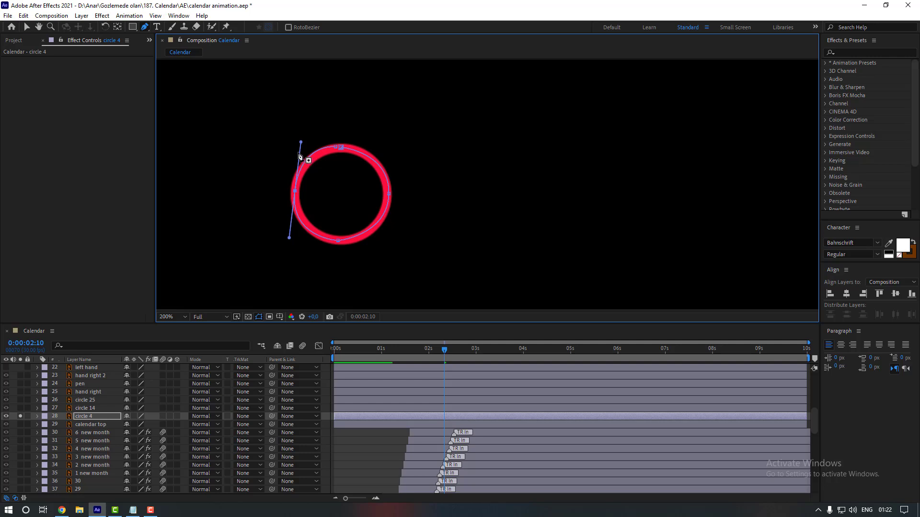
drag(301, 142, 304, 145)
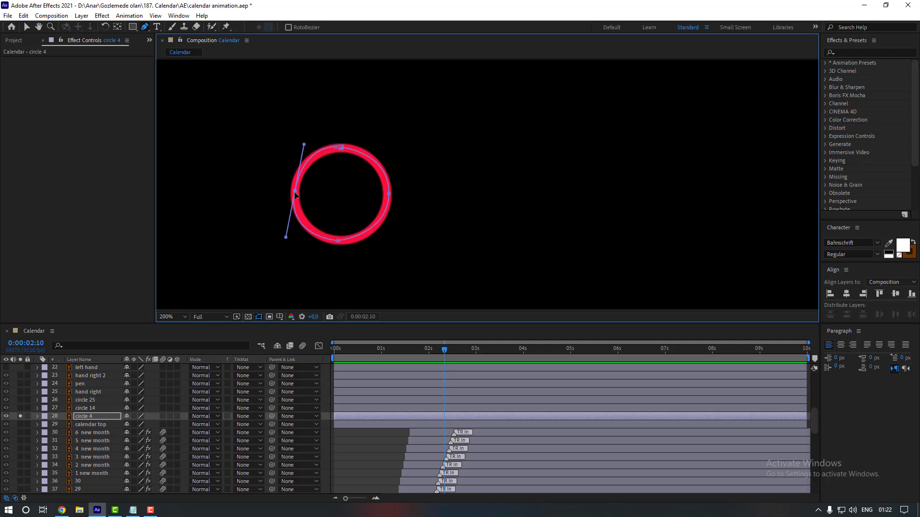
drag(296, 192, 297, 190)
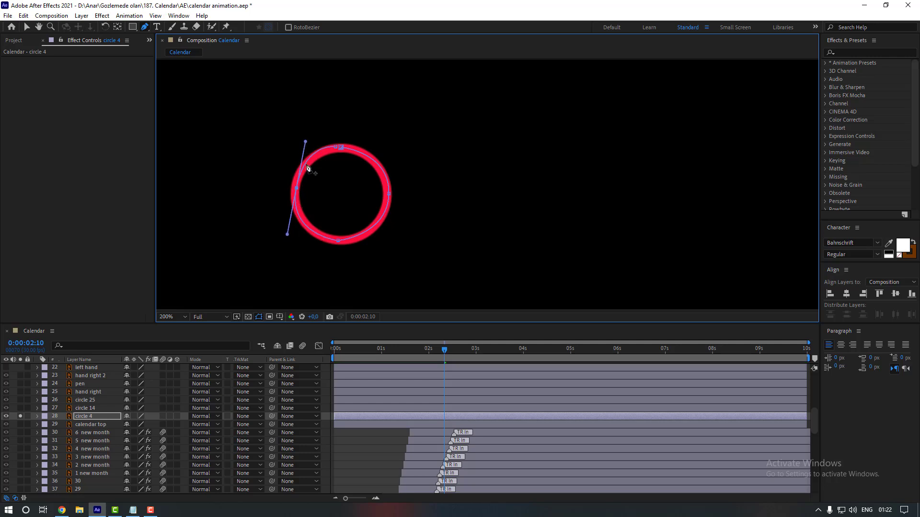
drag(305, 142, 310, 144)
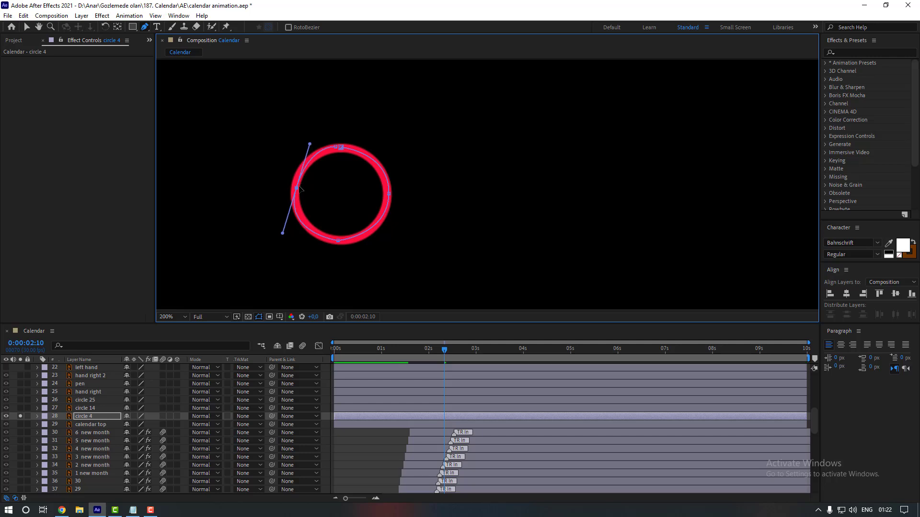
drag(300, 189, 298, 185)
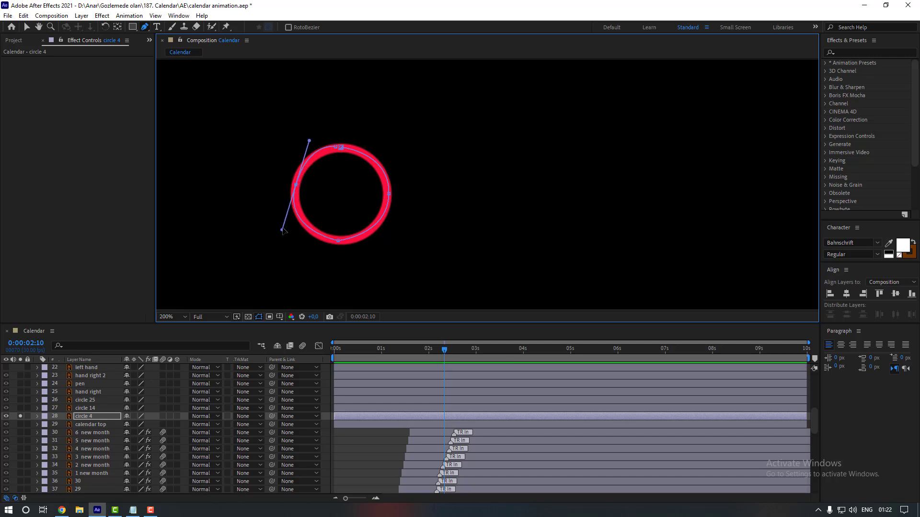
drag(282, 230, 295, 193)
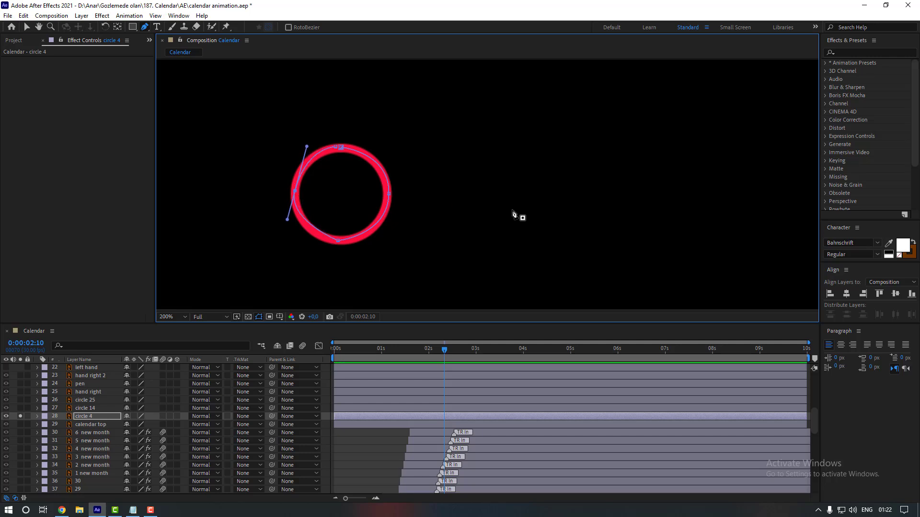
Apply the Stroke effect to circle 4 with a brush size of 11.1 and the Reveal Original Image paint style
click(857, 52)
text(stroke)
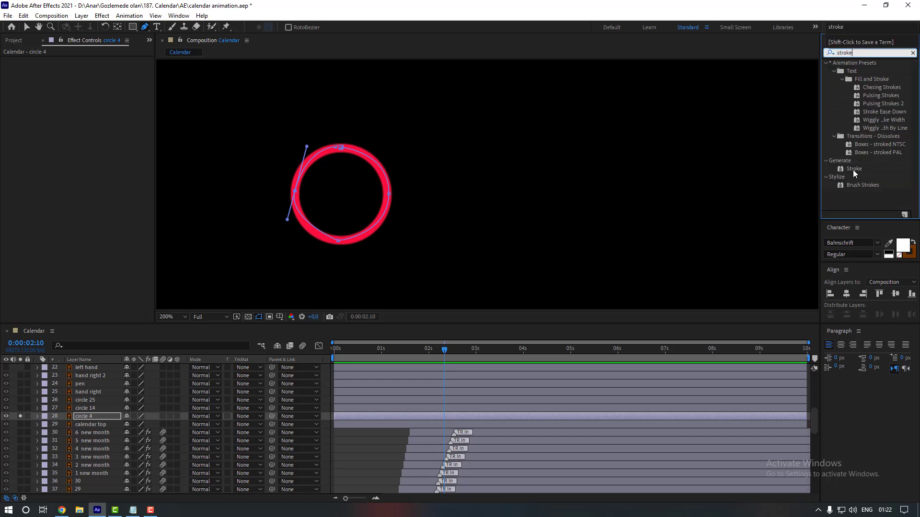
click(855, 169)
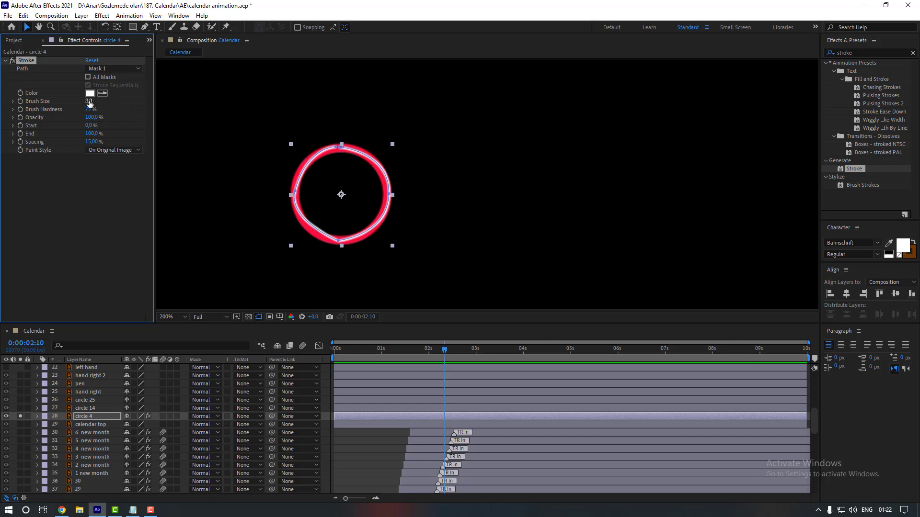
drag(89, 103, 149, 104)
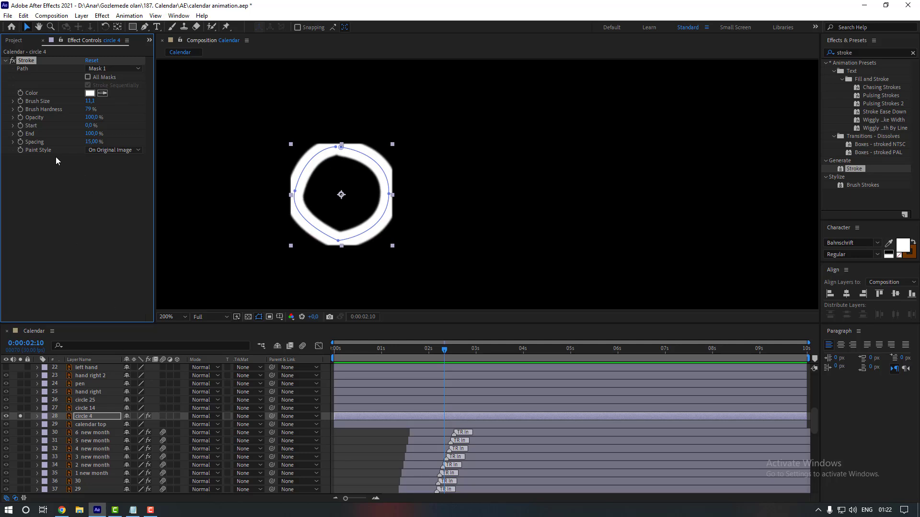
click(94, 151)
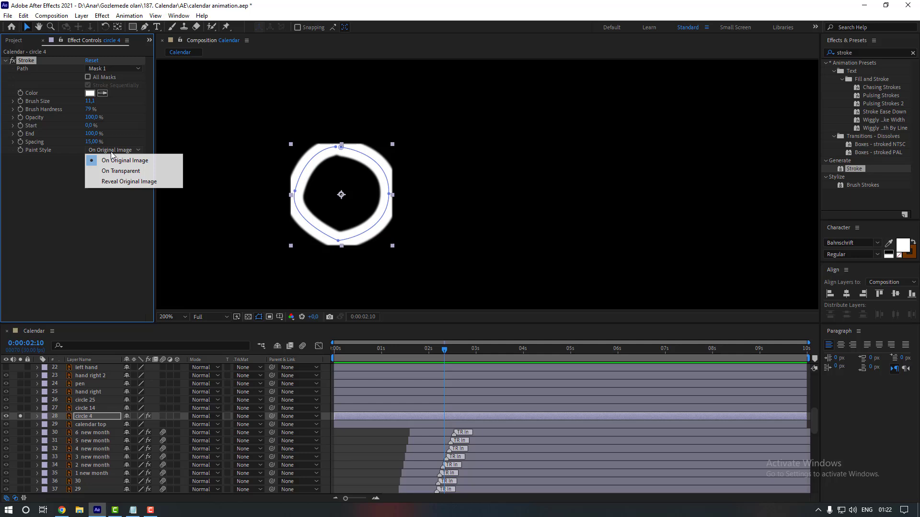
click(120, 182)
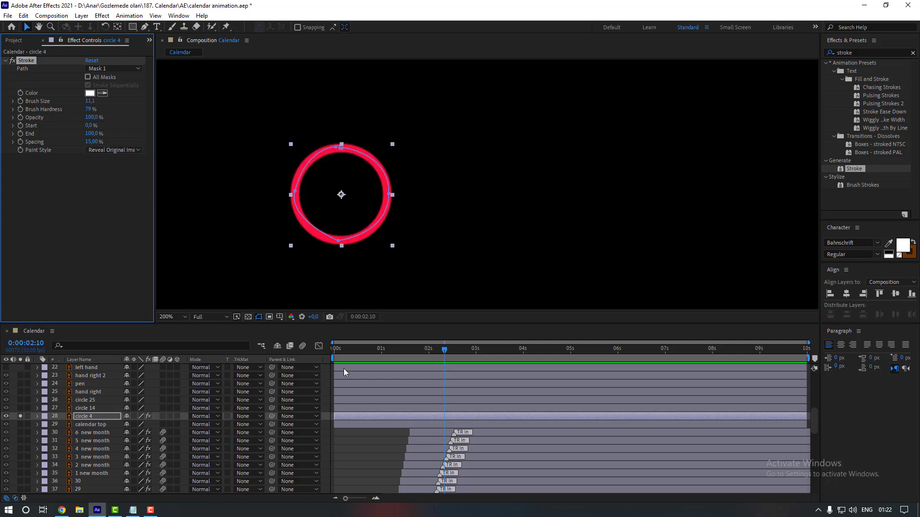
Keyframe the Stroke effect's End on circle 4 from 0% at 0:00:02:01 to 100% at 0:00:02:11
click(429, 354)
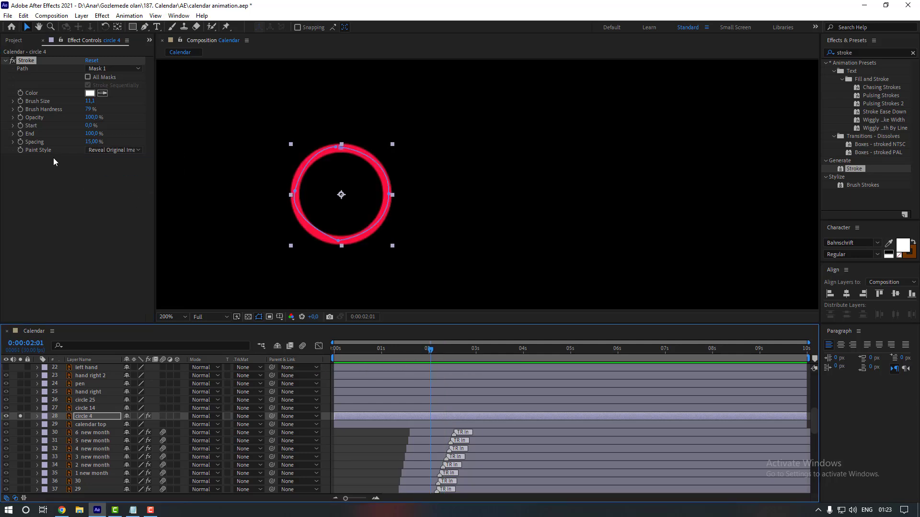
click(20, 134)
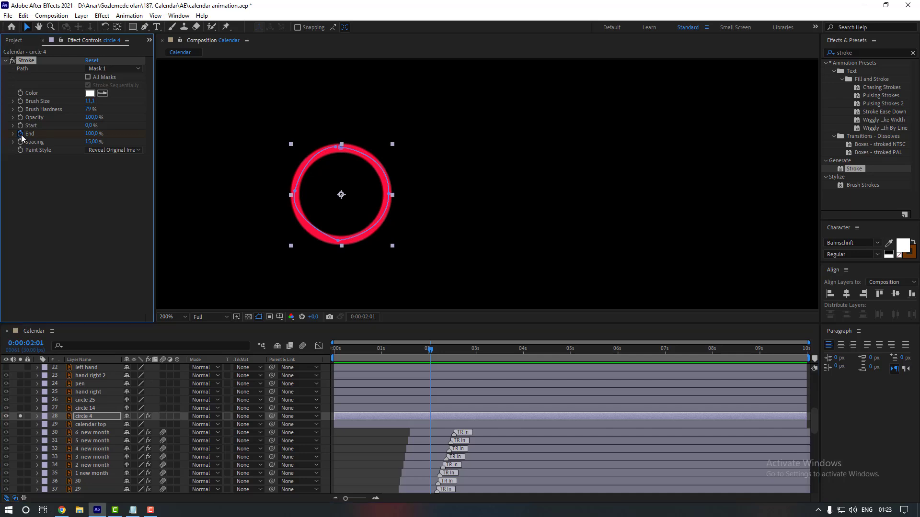
click(85, 135)
text(0)
key(Return)
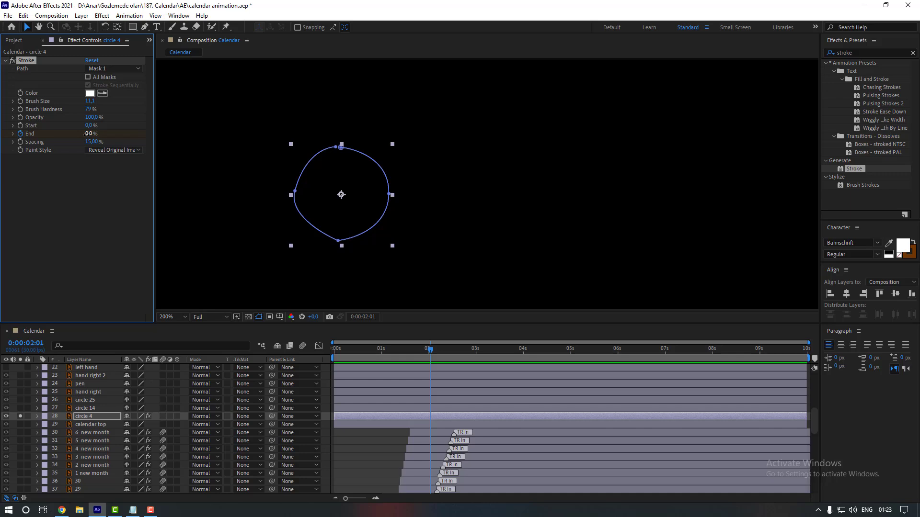
key(shift+Page_Down)
click(88, 135)
key(Return)
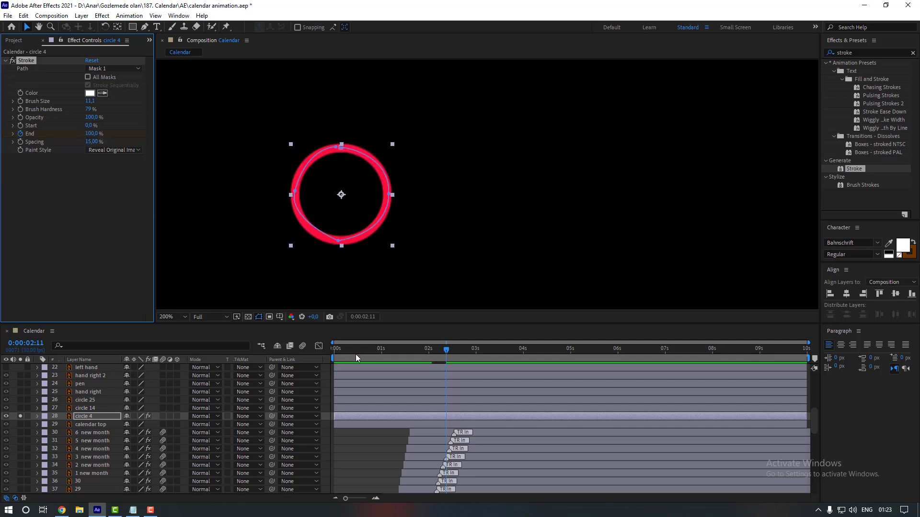
Preview circle 4 being drawn on from just before the first End keyframe
click(421, 353)
key(space)
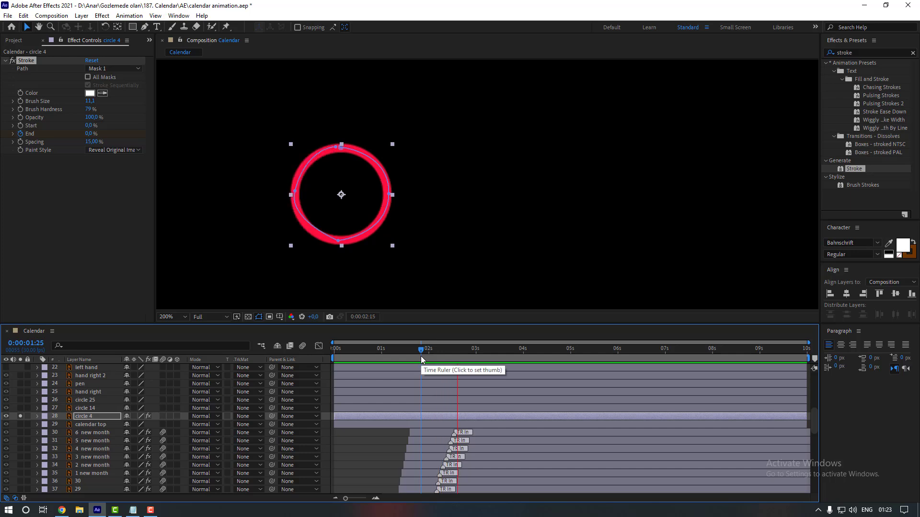
key(space)
click(395, 292)
click(425, 358)
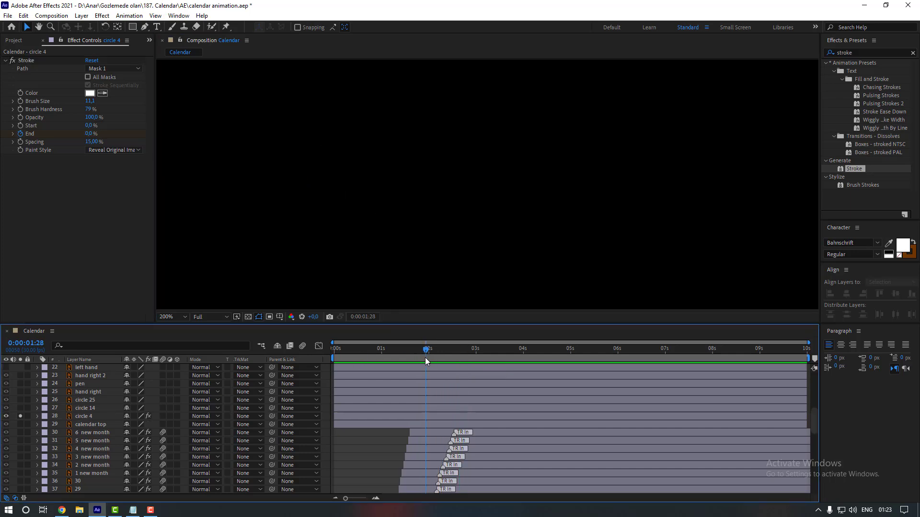
key(space)
Move circle 4's second End keyframe to about 0:00:02:25 and apply Easy Ease to both End keyframes
click(447, 418)
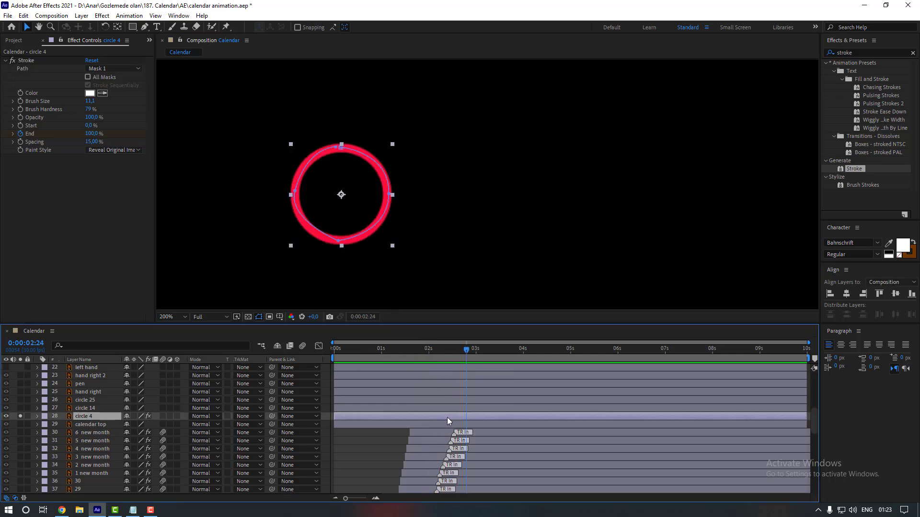
key(u)
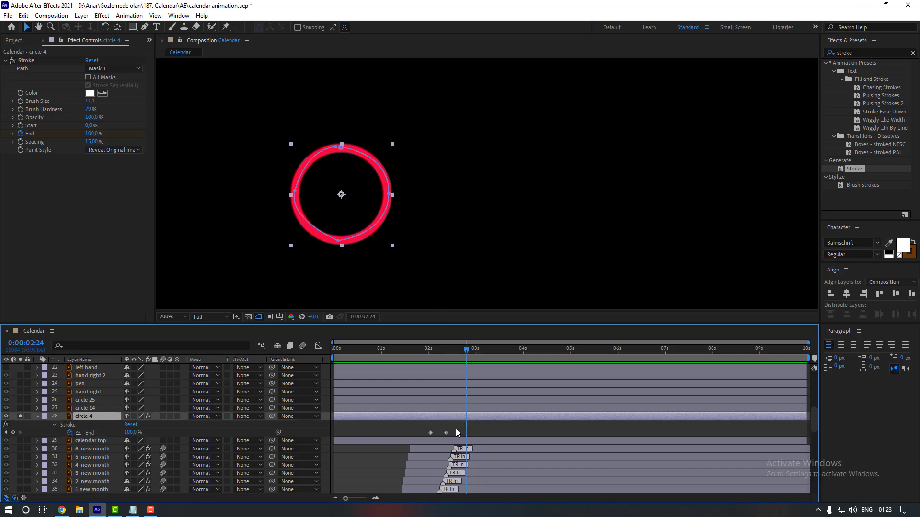
mouse_move(456, 430)
mouse_down()
mouse_move(427, 437)
mouse_move(468, 438)
mouse_up()
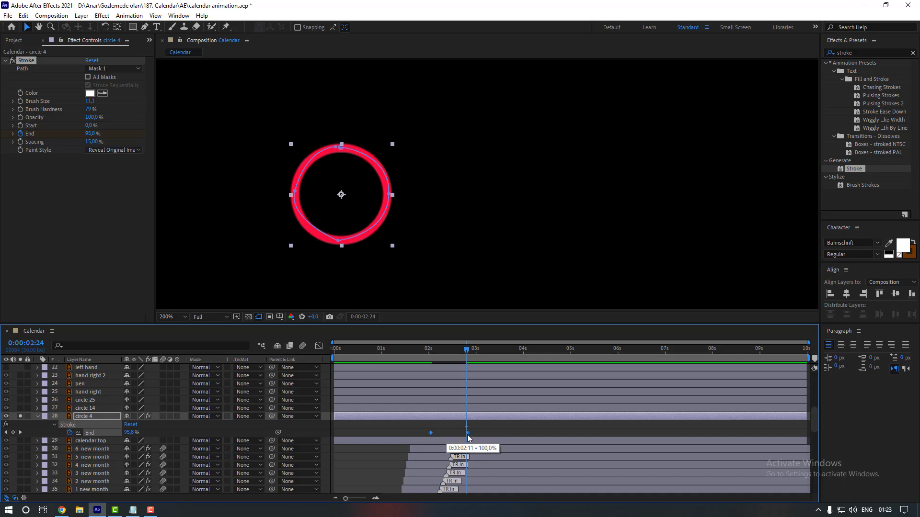
right_click(468, 434)
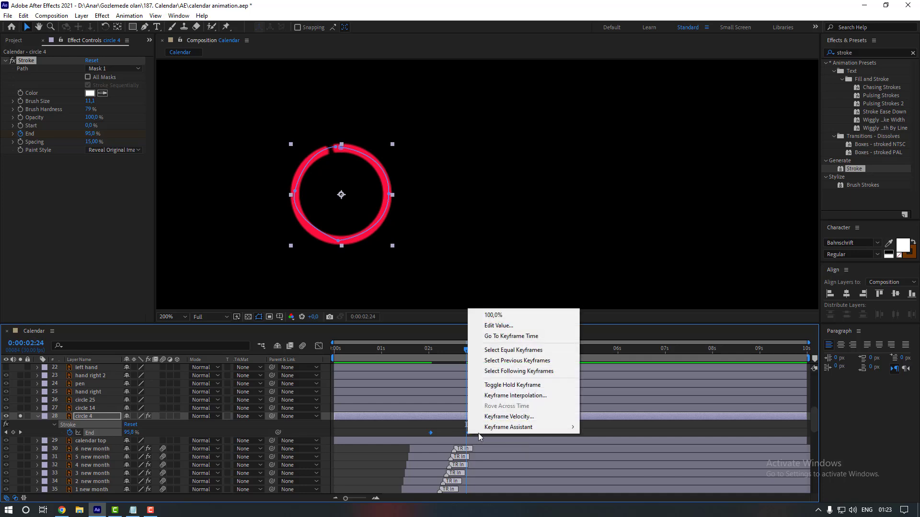
mouse_move(513, 429)
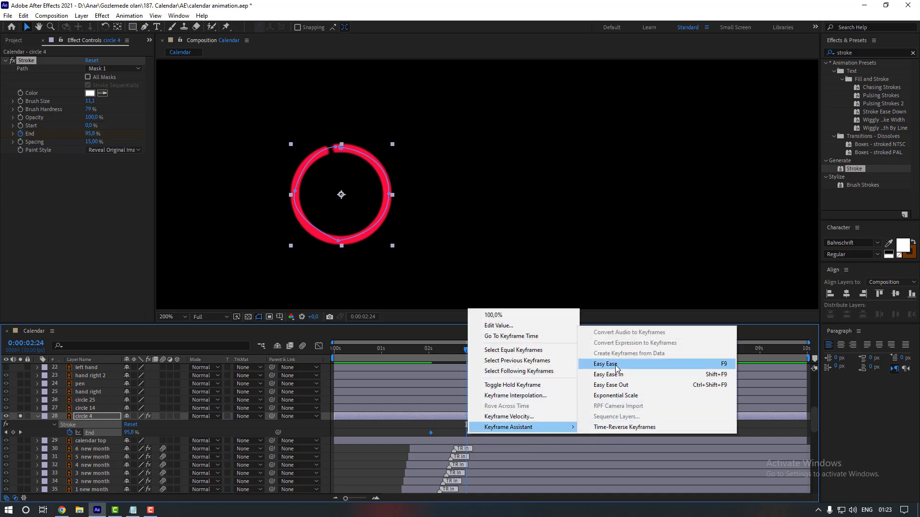
click(608, 364)
click(502, 425)
click(420, 352)
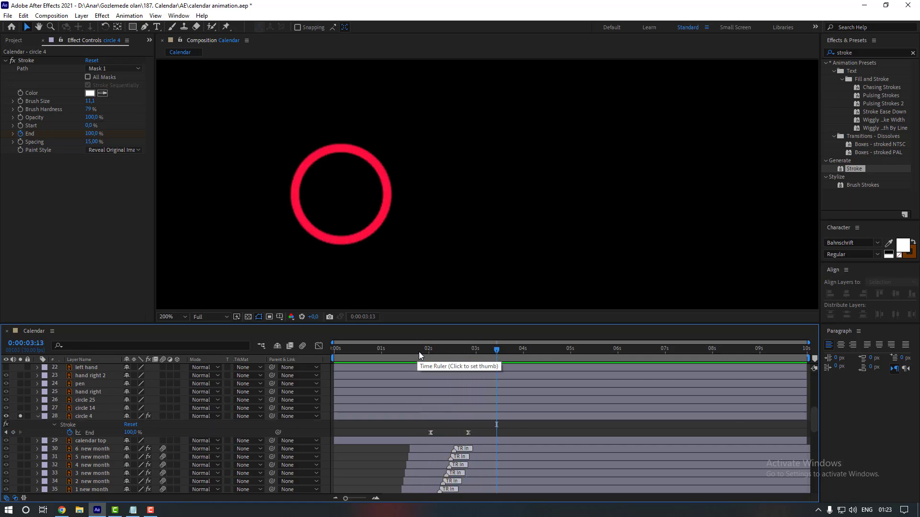
Preview circle 4's stroke reveal from about 0:00:01:26 and turn off the circle 4 layer's solo
click(422, 352)
key(space)
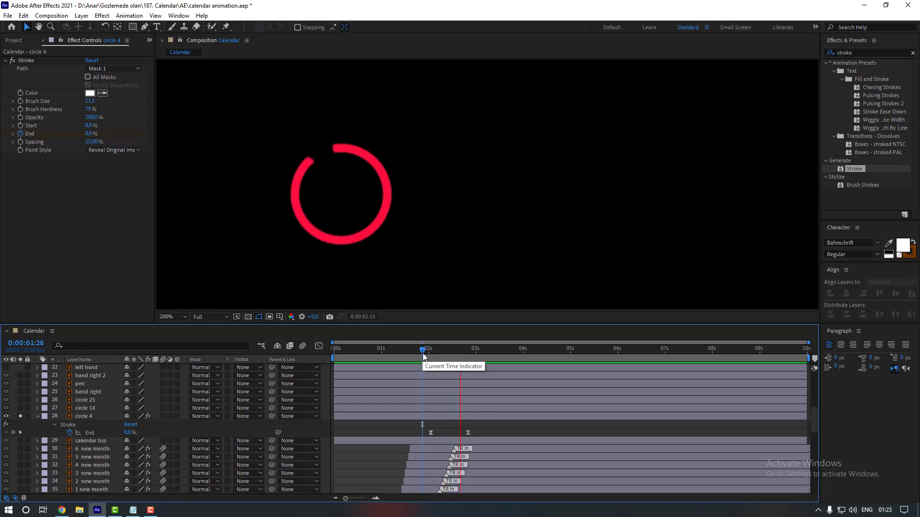
scroll(457, 282, down, 1)
drag(482, 277, 472, 265)
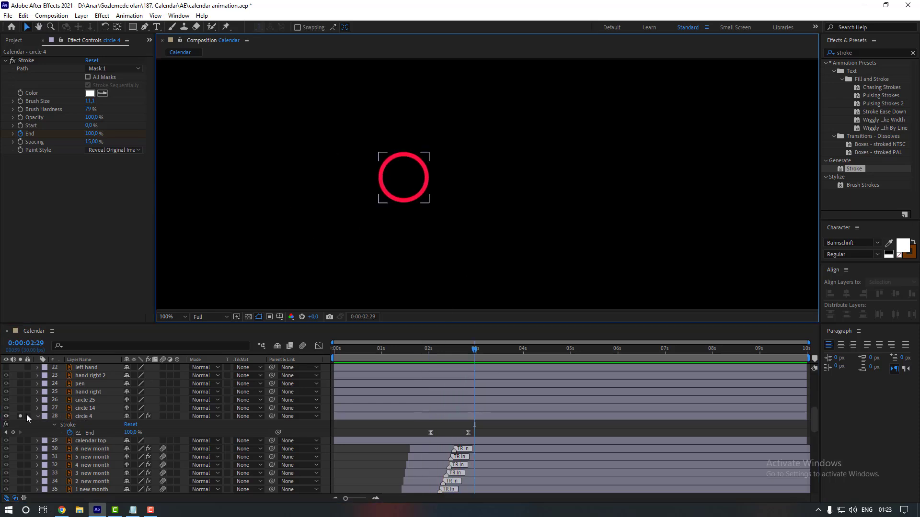
click(21, 416)
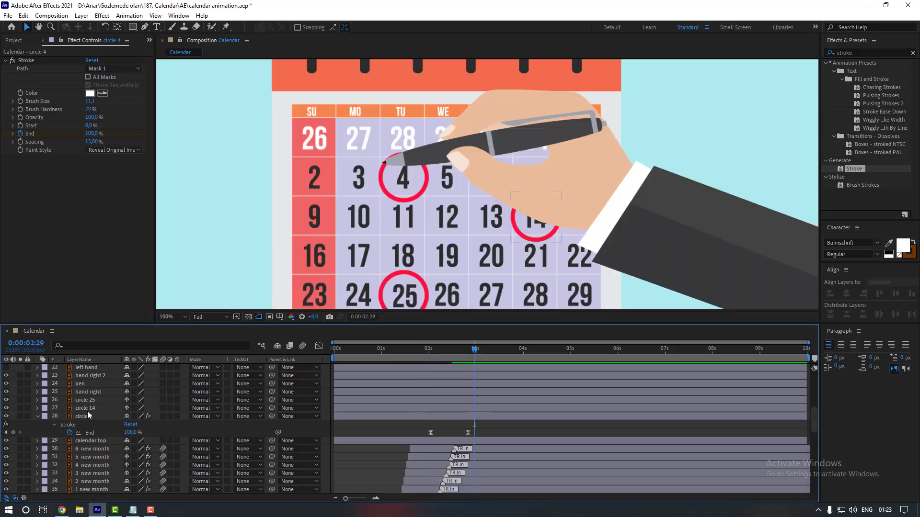
Parent the pen and hand right 2 layers to the hand right layer
click(88, 410)
scroll(90, 412, up, 1)
click(91, 411)
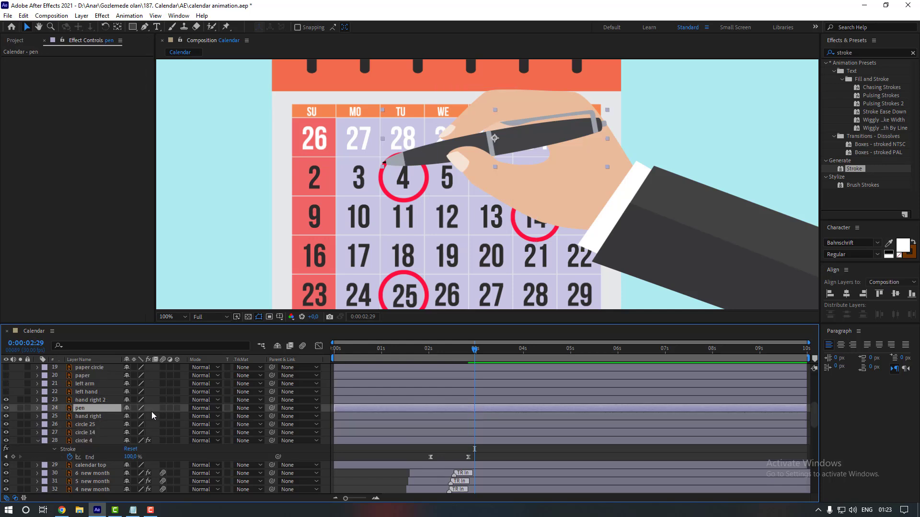
drag(271, 408, 95, 417)
click(90, 400)
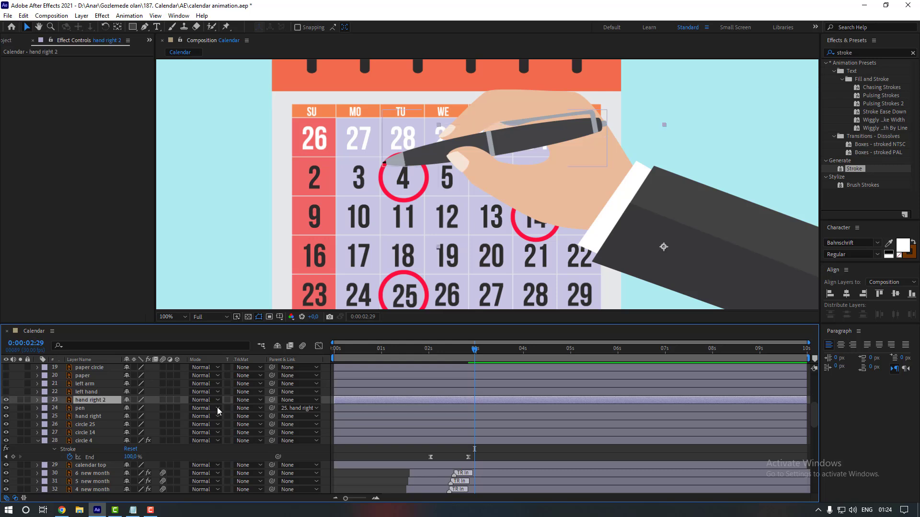
drag(272, 401, 89, 417)
Add a Position keyframe to the hand right layer at 0:00:02:01, matching circle 4's first End keyframe
click(90, 416)
scroll(389, 298, down, 1)
drag(589, 267, 518, 257)
drag(538, 209, 551, 232)
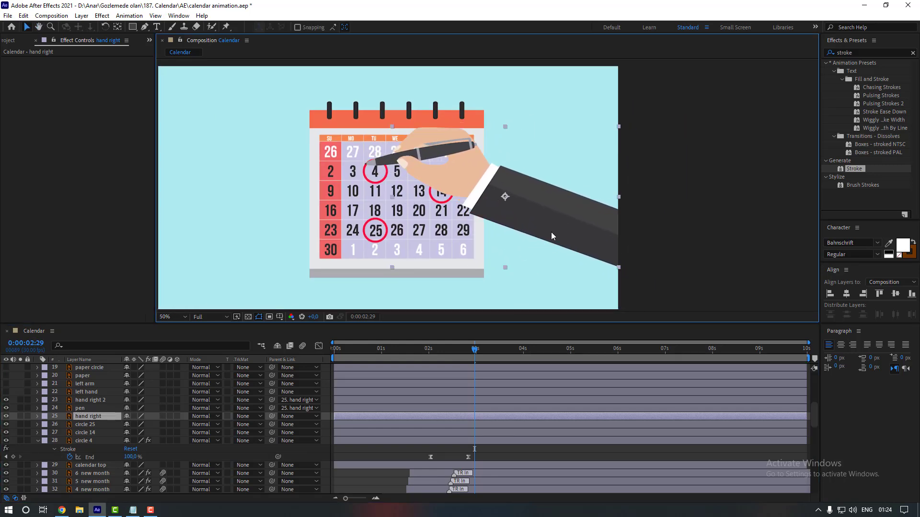
click(430, 353)
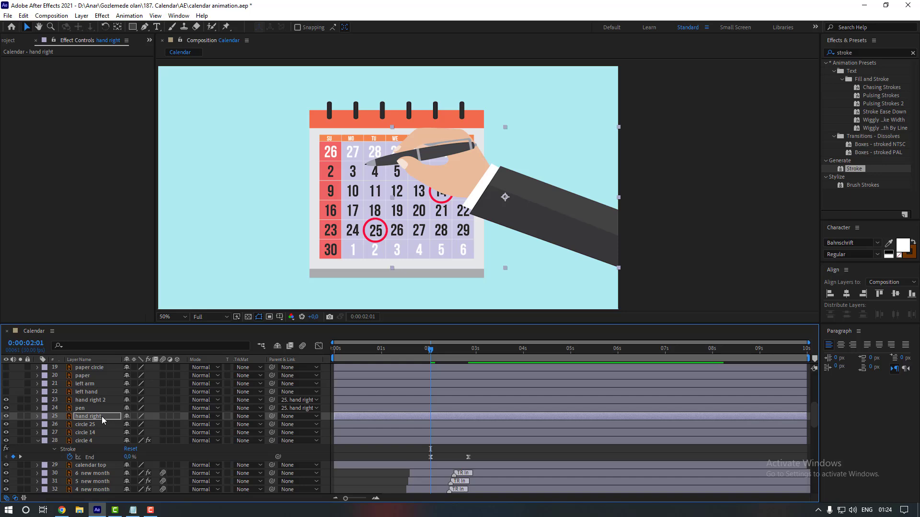
key(alt+shift+p)
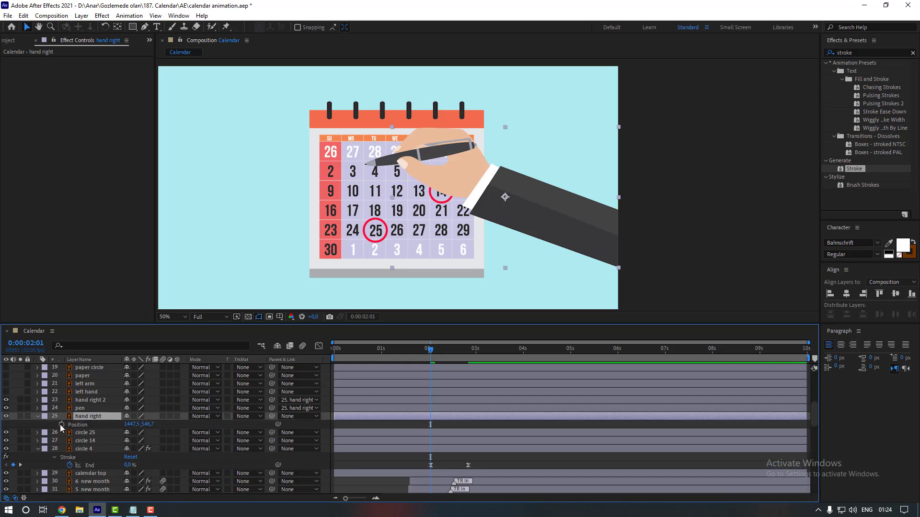
Move the hand at 0:00:02:01 to Position 1491,0, 532,2, placing the pen tip above the number 4 where its circle starts
scroll(402, 188, up, 4)
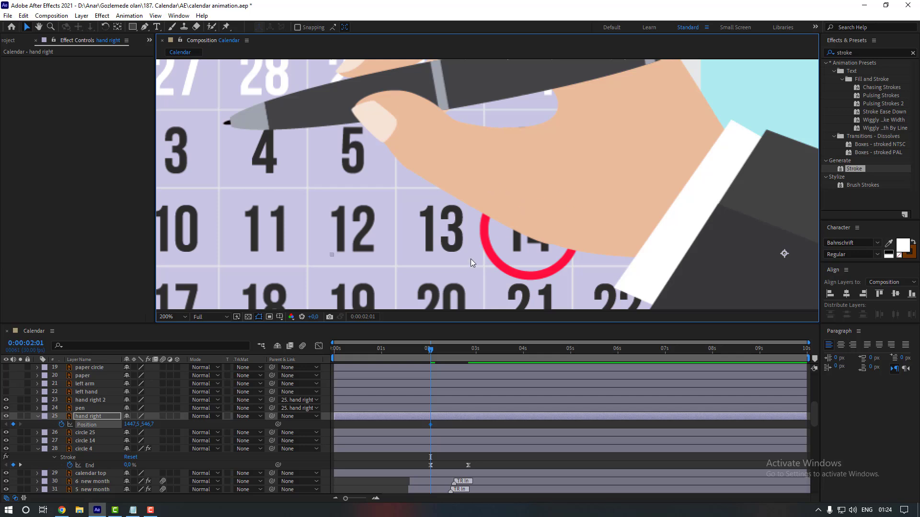
drag(527, 202, 561, 199)
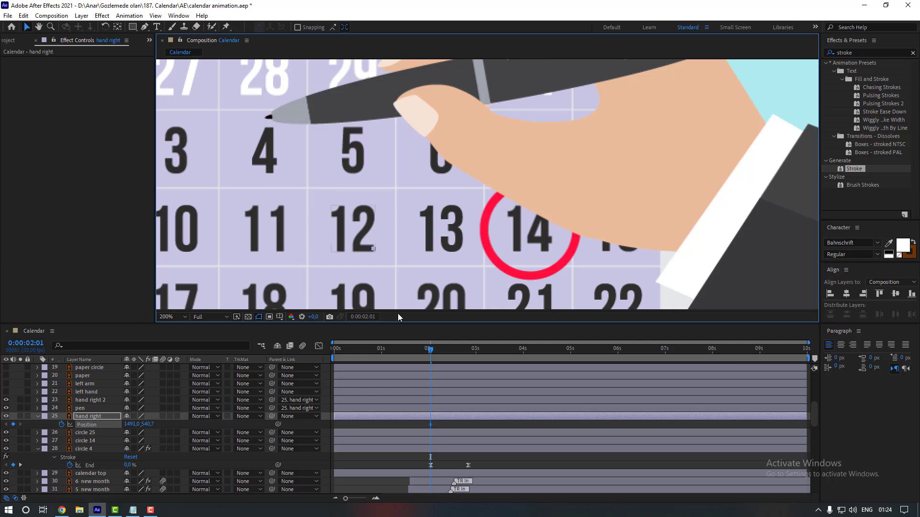
click(430, 350)
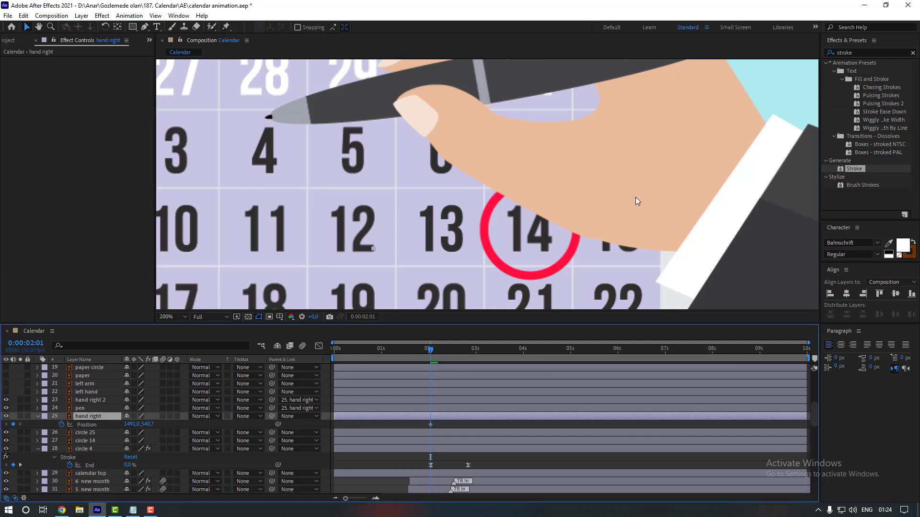
drag(635, 198, 636, 184)
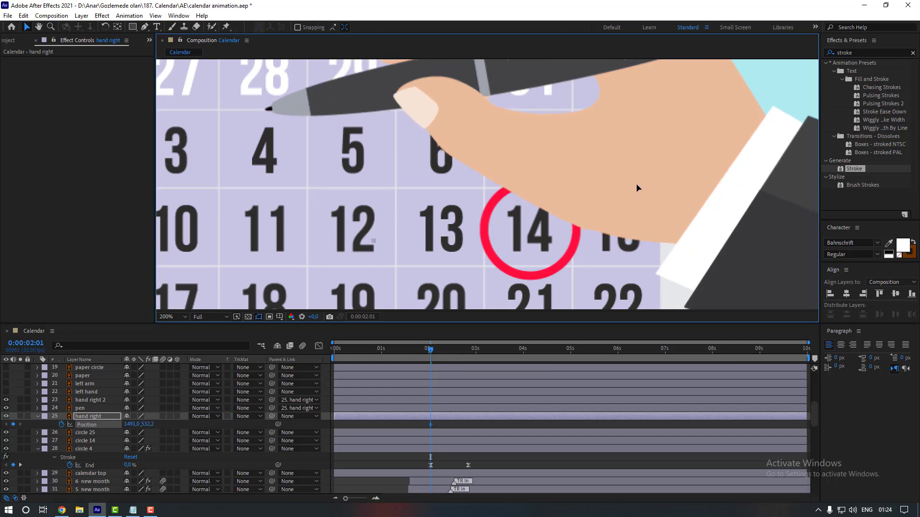
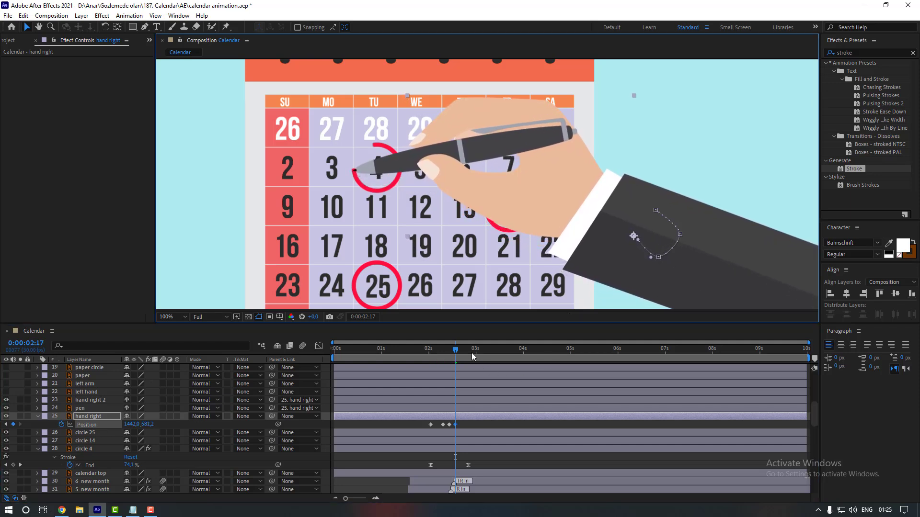
Place the hand at 0:00:02:23 at Position 1466,0, 533,2, with the pen tip back where circle 4 closes
drag(458, 353, 468, 353)
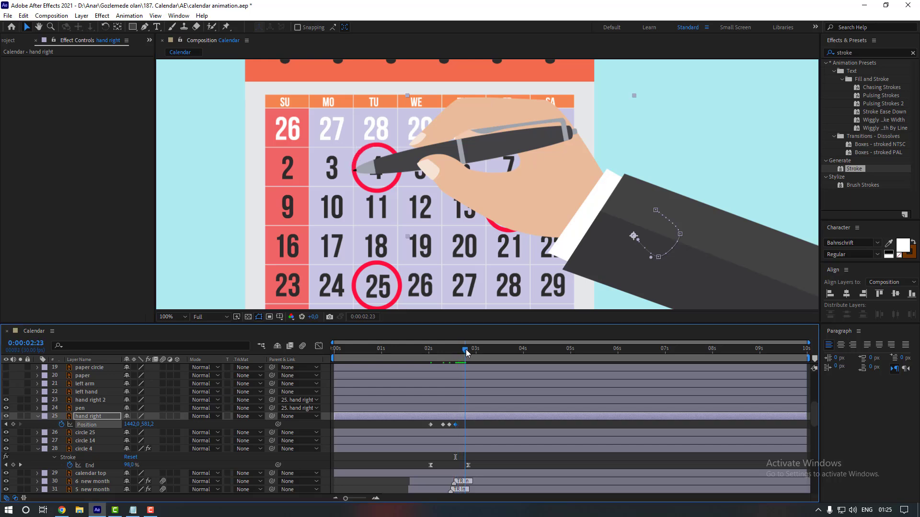
drag(697, 274, 706, 255)
scroll(553, 278, down, 2)
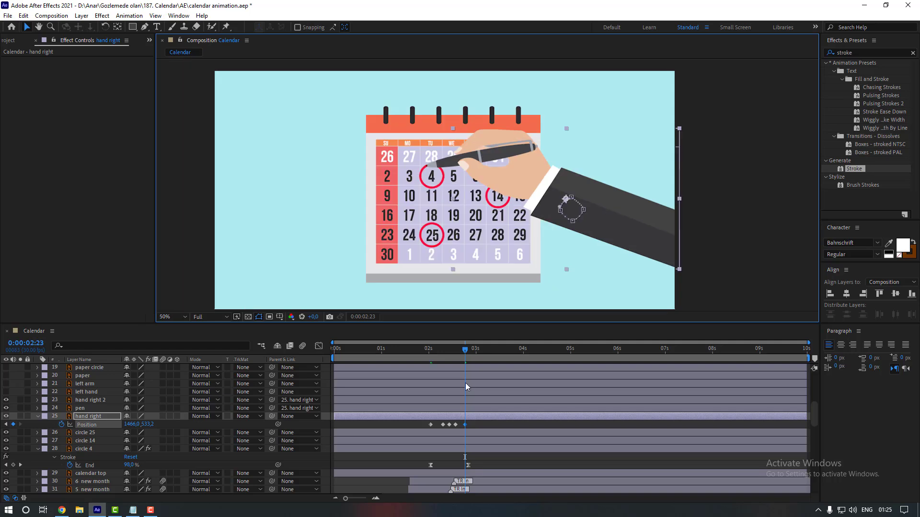
Preview the hand drawing circle 4 from 0:00:01:29 and check the pen tip against the red stroke at 0:00:02:05
drag(439, 353, 427, 354)
click(406, 424)
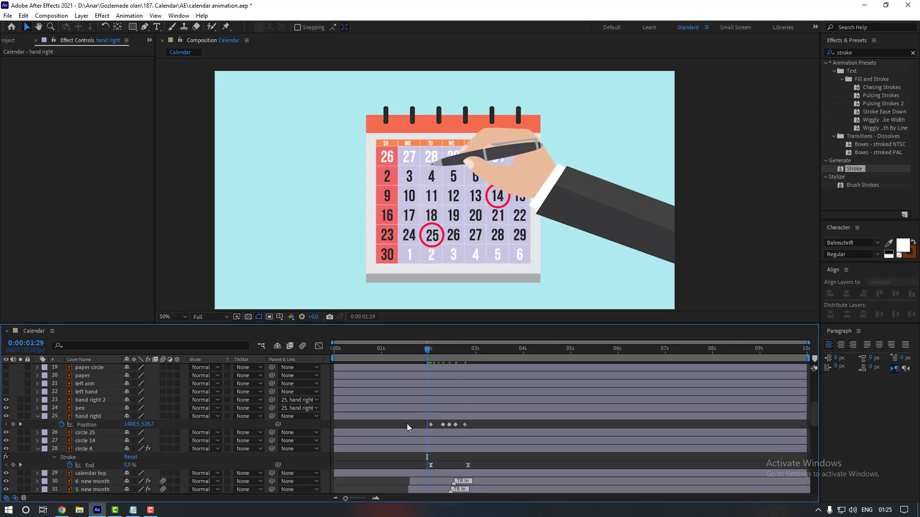
key(space)
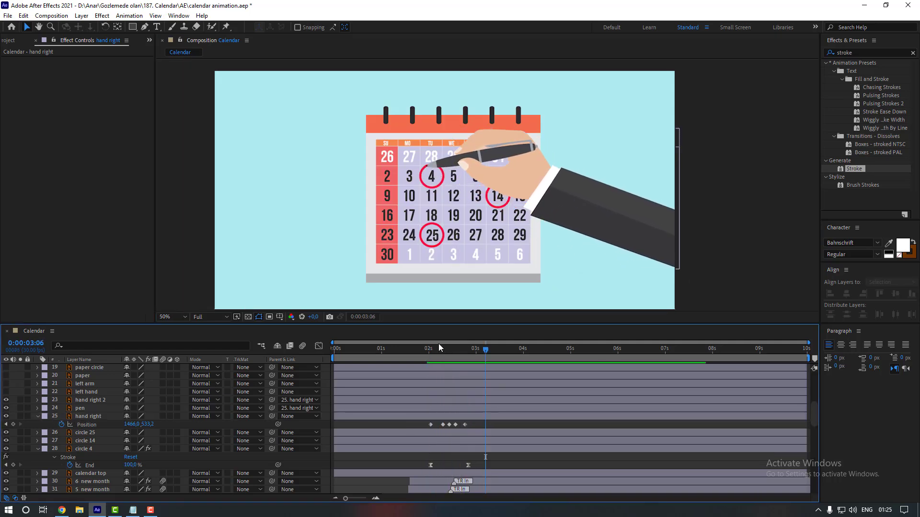
click(428, 350)
scroll(435, 192, up, 1)
drag(433, 191, 451, 205)
key(space)
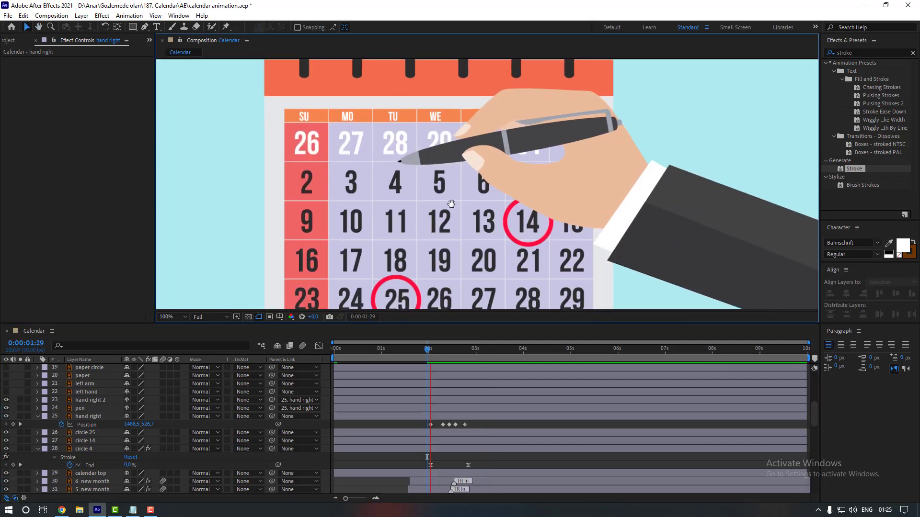
drag(429, 352, 437, 355)
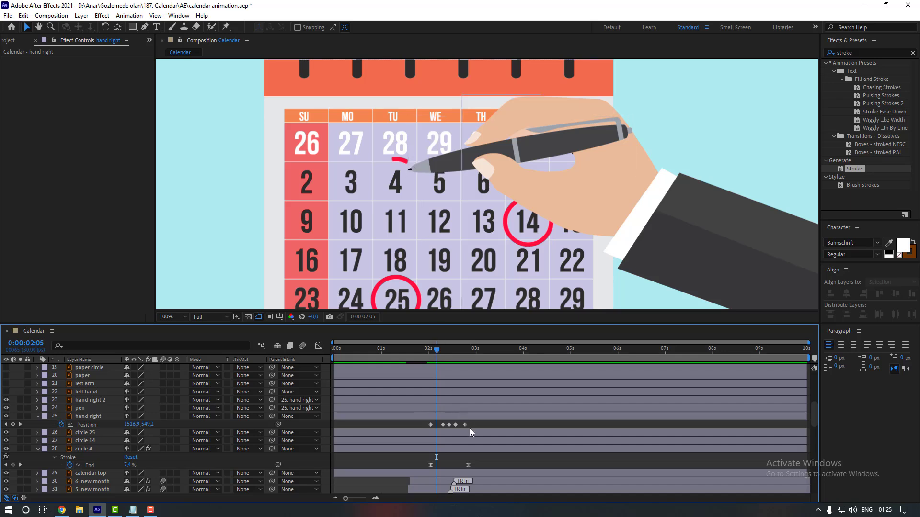
Apply Easy Ease to all Position keyframes of the hand right layer
drag(470, 424, 437, 427)
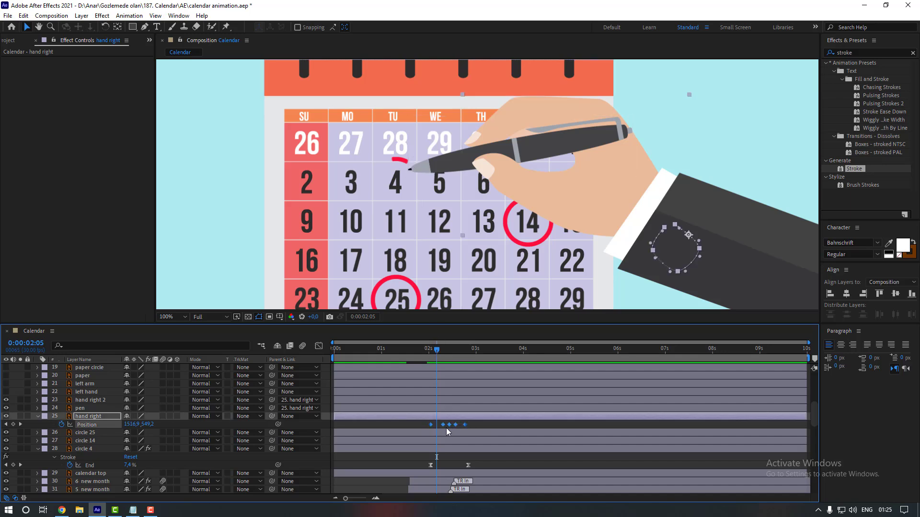
right_click(464, 424)
mouse_move(503, 418)
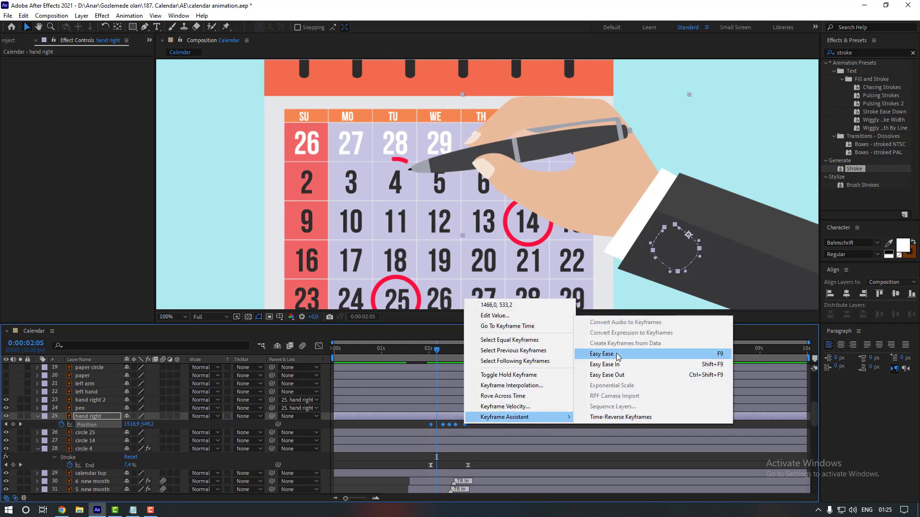
click(599, 355)
click(477, 423)
Align the pen tip with circle 4's stroke by setting the hand's Position to 1497,3, 529,9 at 0:00:02:03 and 1503,5, 529,3 at 0:00:02:04
mouse_move(430, 352)
mouse_down()
mouse_move(442, 351)
mouse_move(432, 353)
mouse_up()
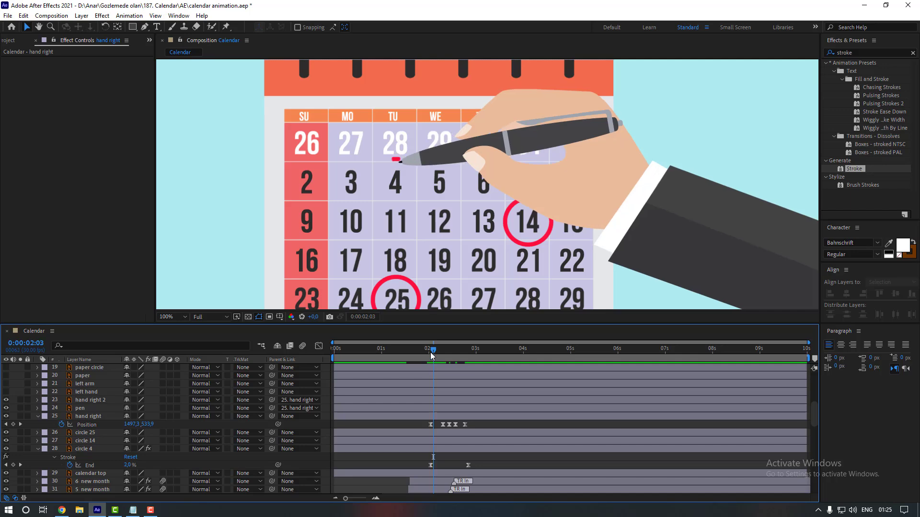
scroll(473, 187, down, 1)
scroll(473, 188, up, 1)
click(724, 286)
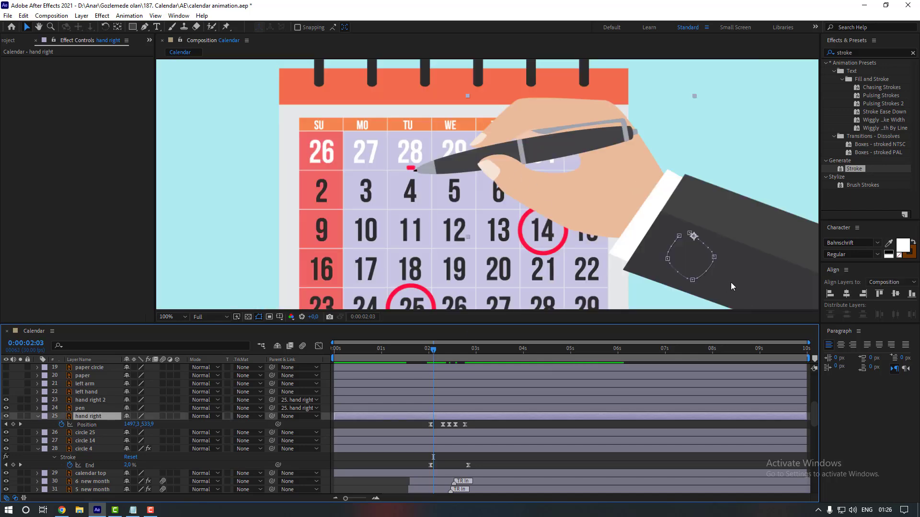
drag(731, 286, 731, 284)
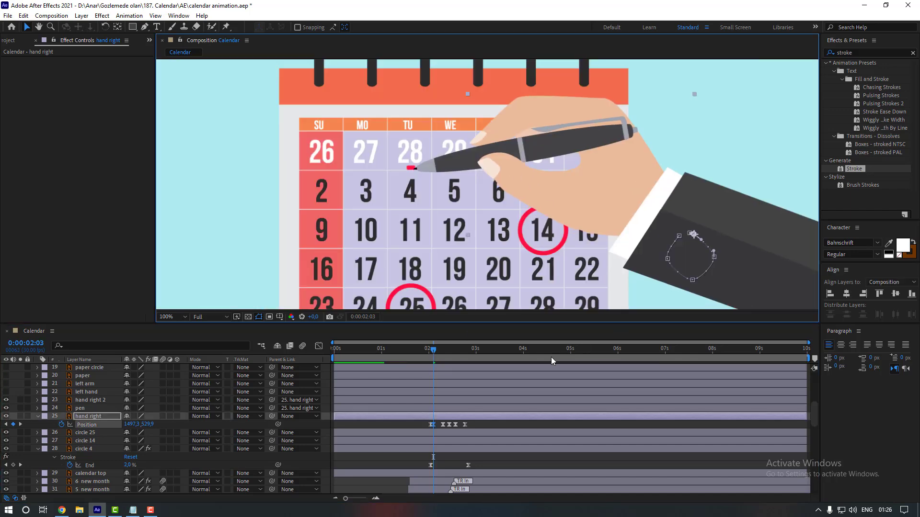
key(Page_Down)
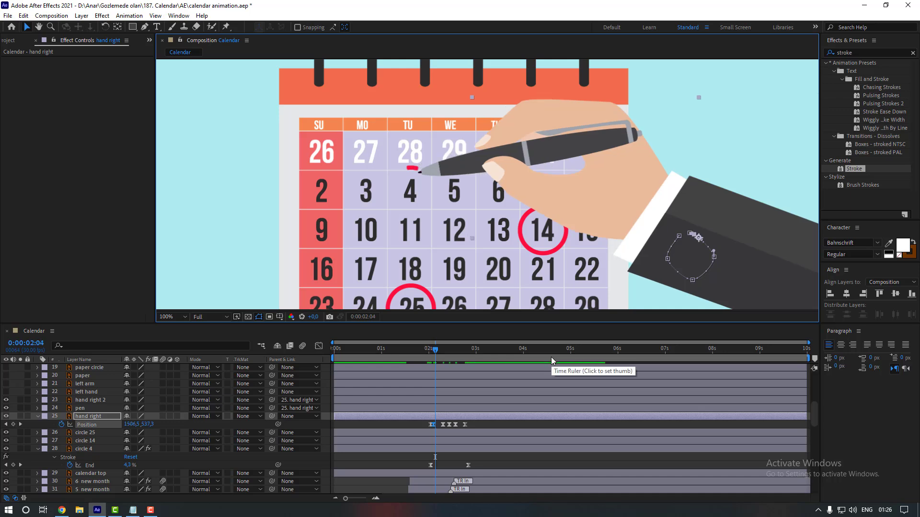
drag(736, 287, 734, 282)
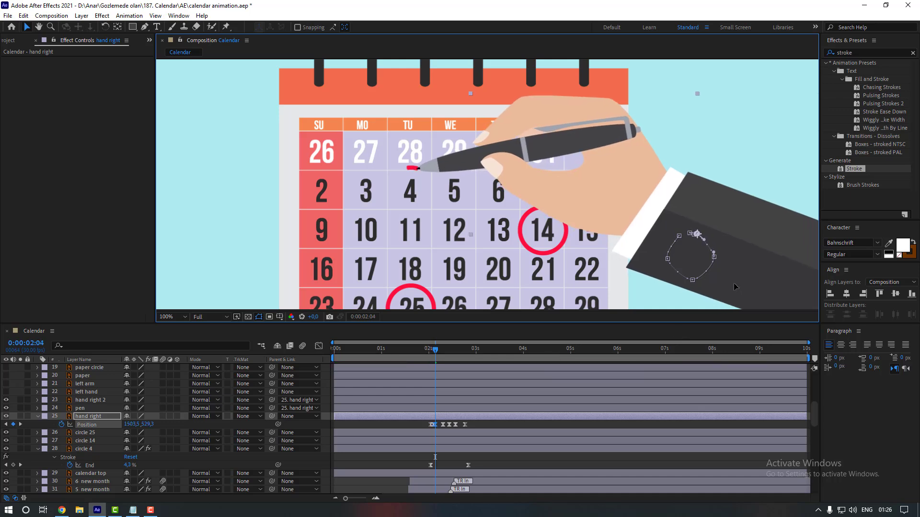
Raise the hand slightly at 0:00:02:05 and correct the following frames so the pen tip stays on circle 4's stroke
key(Page_Down)
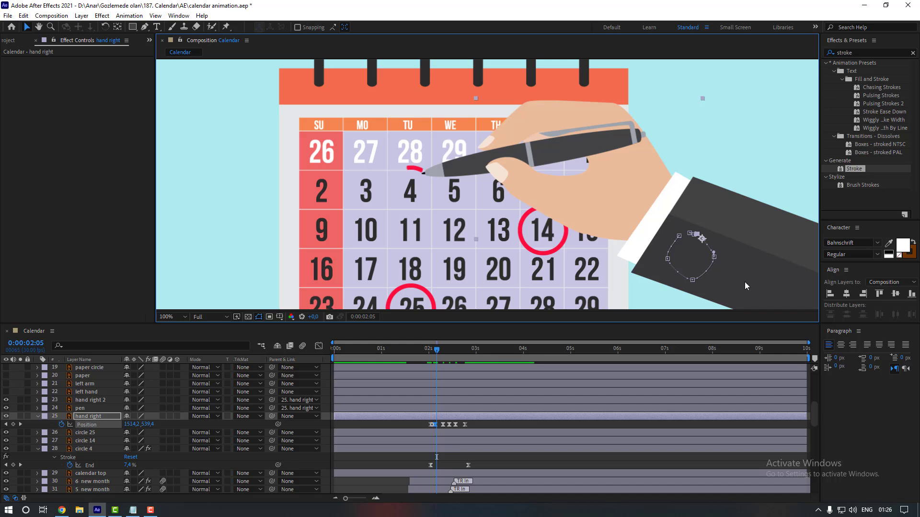
drag(746, 285, 745, 281)
key(Page_Down)
key(Page_Down)
key(Page_Down)
Preview the corrected hand movement around circle 4 from about 0:00:02:00, both close up and with the whole composition fitted
drag(437, 350, 427, 354)
click(410, 422)
key(space)
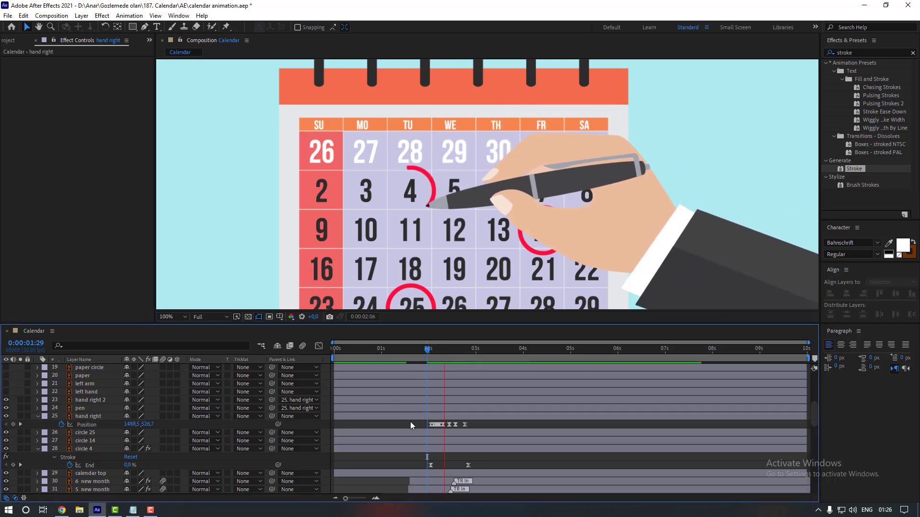
click(429, 350)
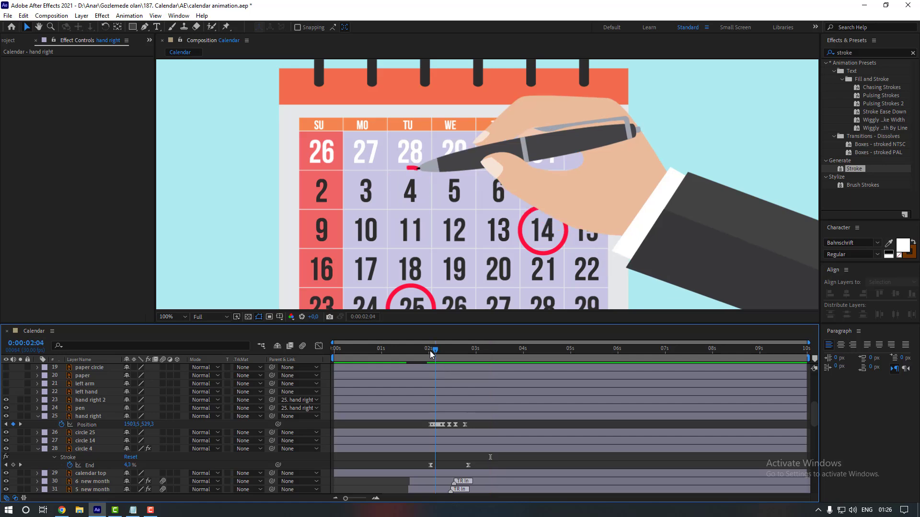
scroll(503, 219, down, 1)
click(168, 317)
click(171, 329)
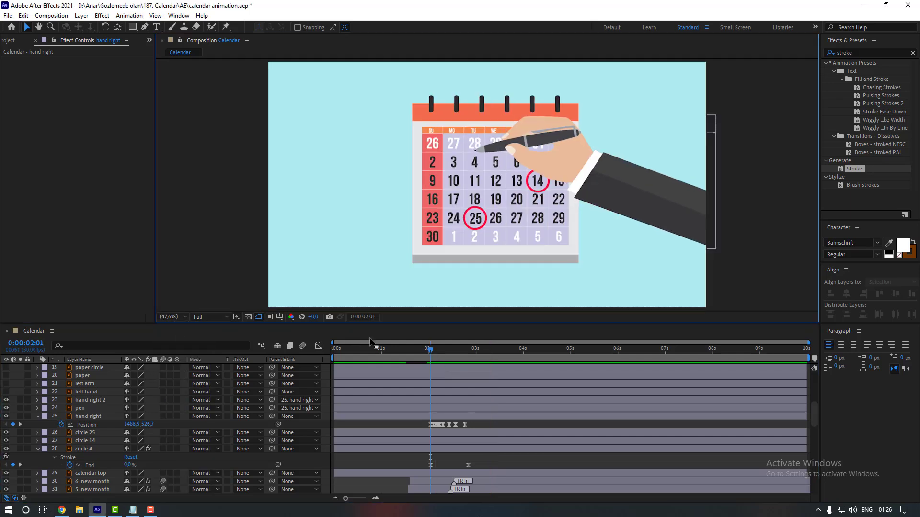
key(space)
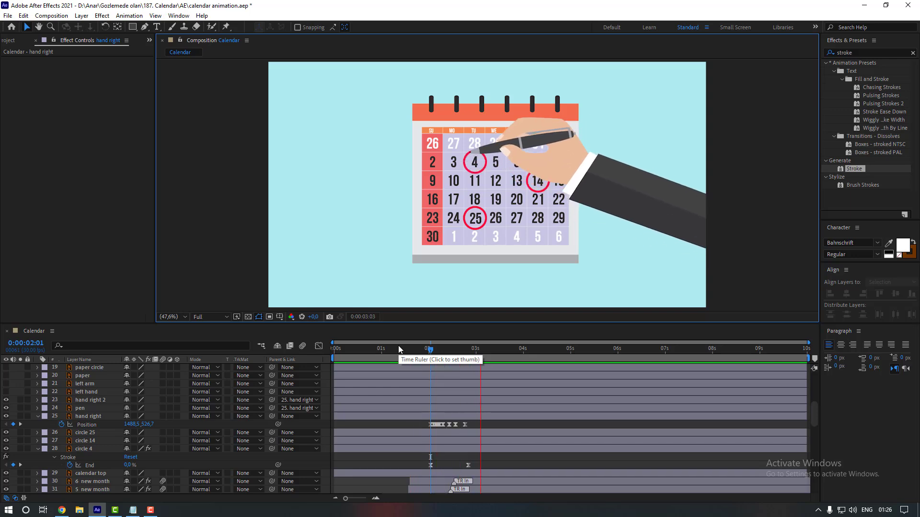
key(space)
click(430, 350)
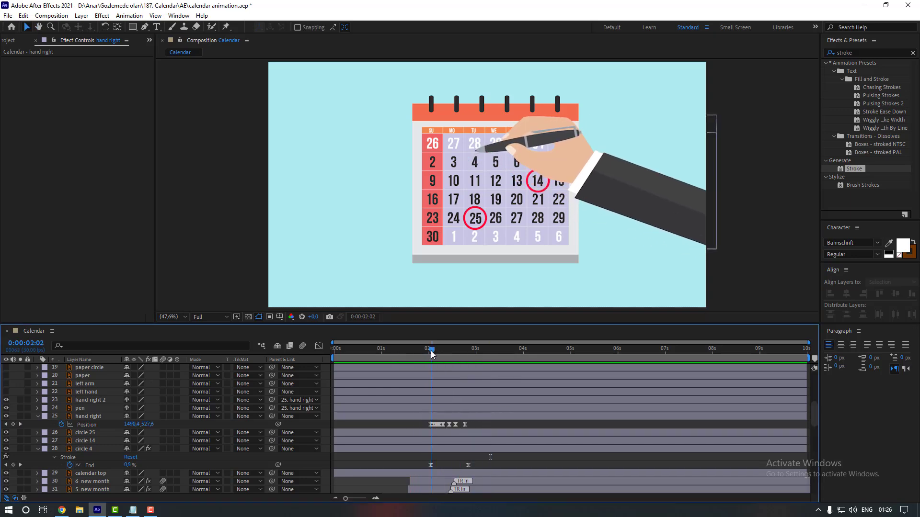
Move the hand right layer beside the calendar's right edge at 0:00:01:11, at Position 1912,9, 656,9, to start its entrance
drag(603, 217, 531, 187)
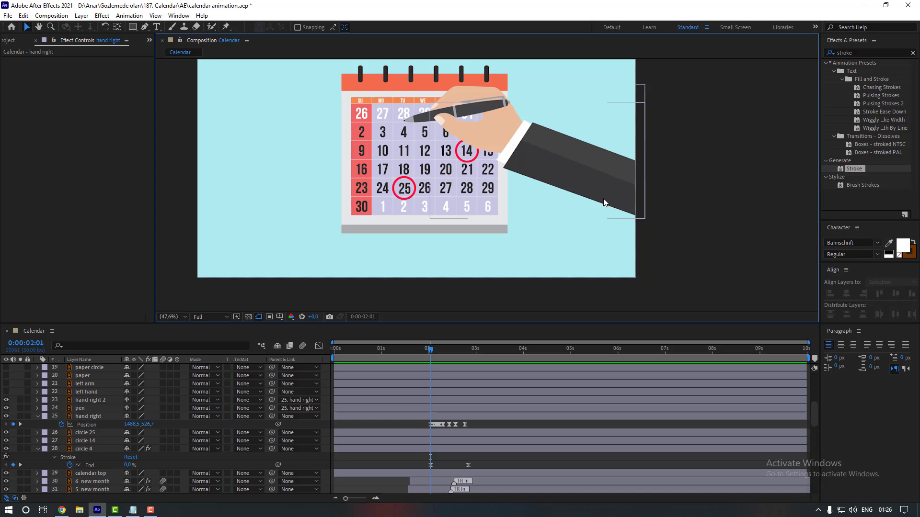
click(400, 352)
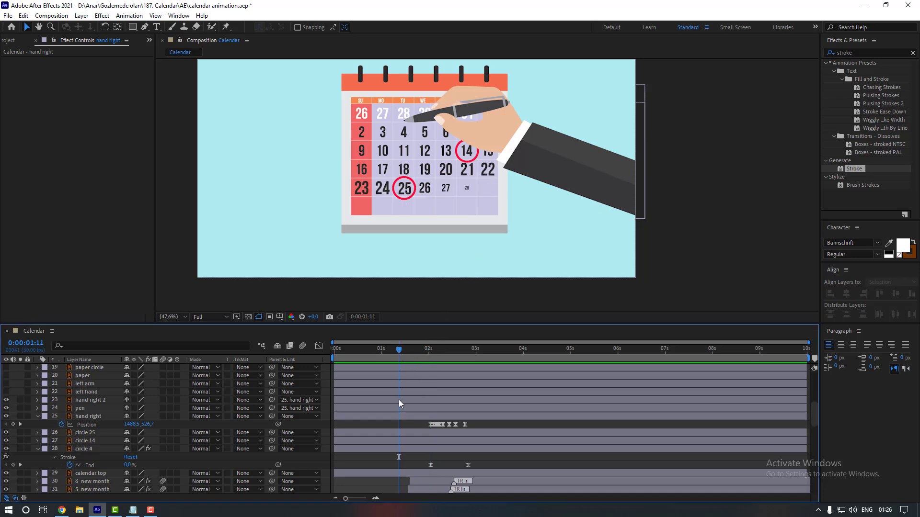
click(400, 416)
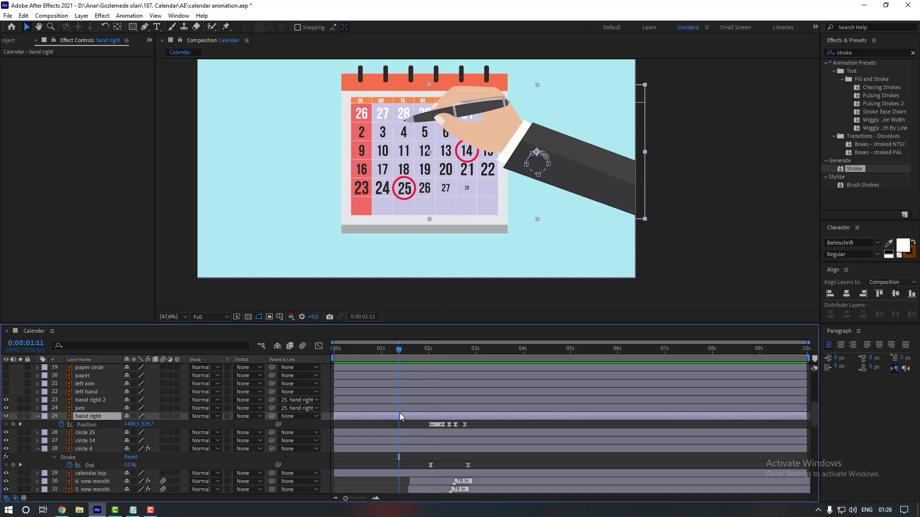
drag(597, 183, 693, 212)
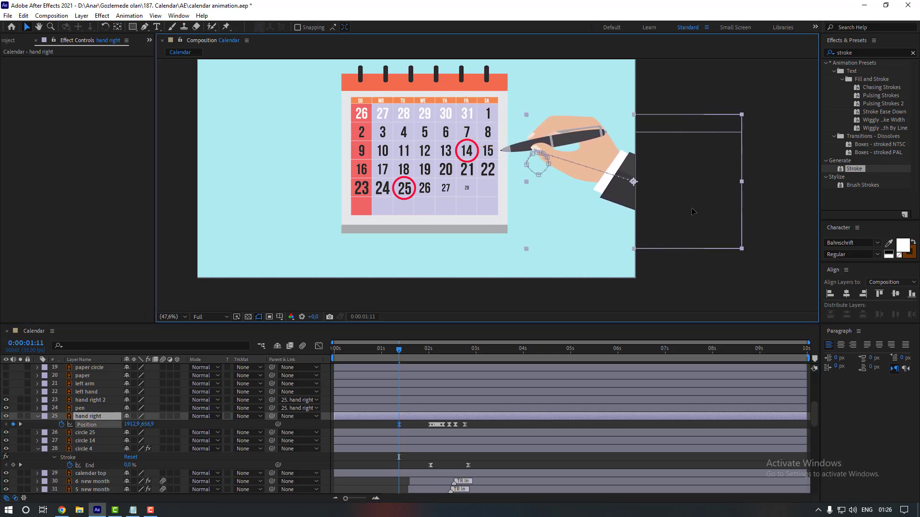
Preview the hand's entrance and the drawing of circle 4 from 0:00:01:07
click(368, 421)
drag(400, 355, 392, 353)
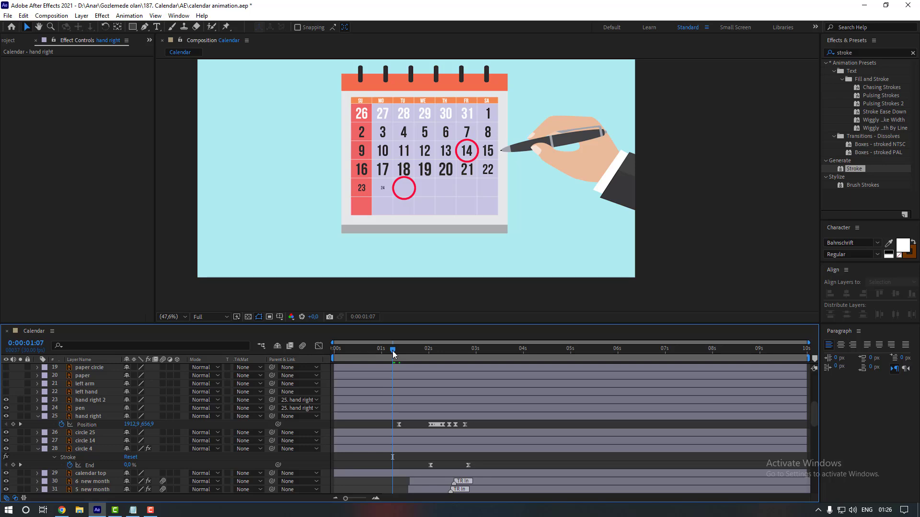
key(space)
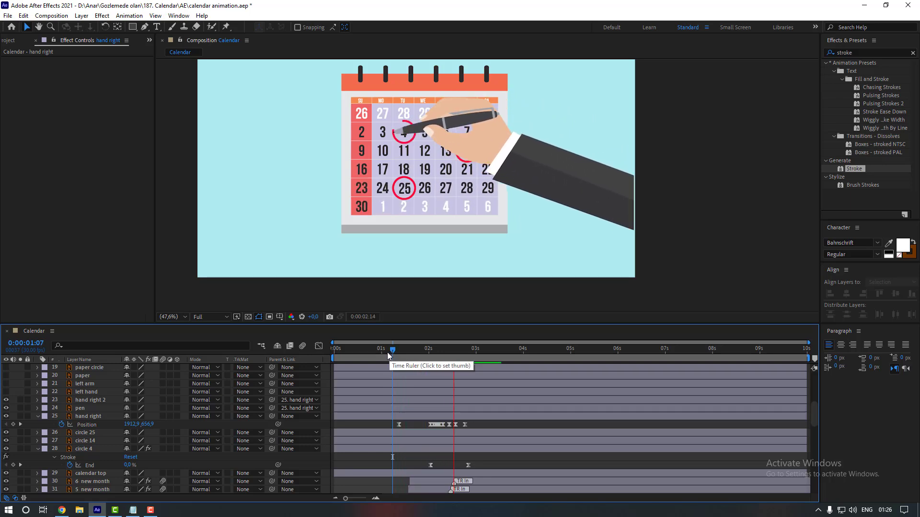
click(464, 352)
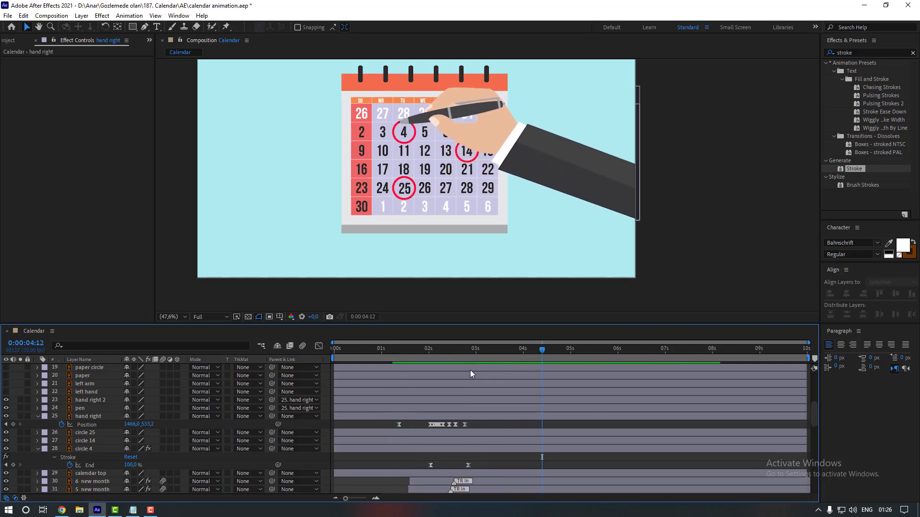
Set the current time to 0:00:03:05 and solo the circle 14 layer
drag(465, 357, 485, 358)
scroll(468, 173, up, 3)
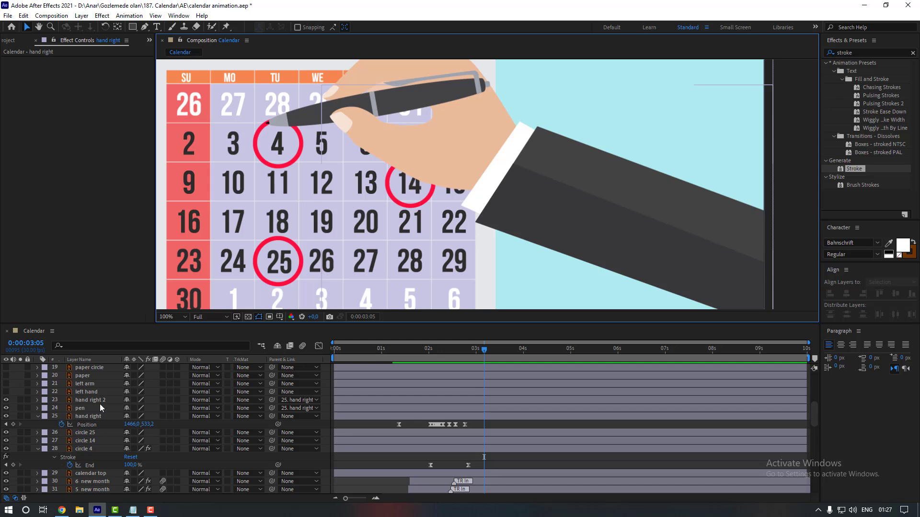
click(91, 441)
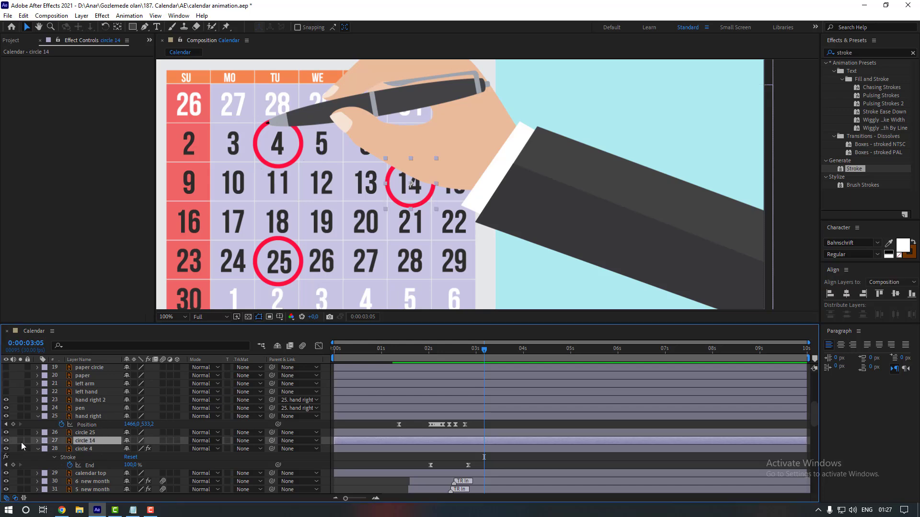
click(20, 441)
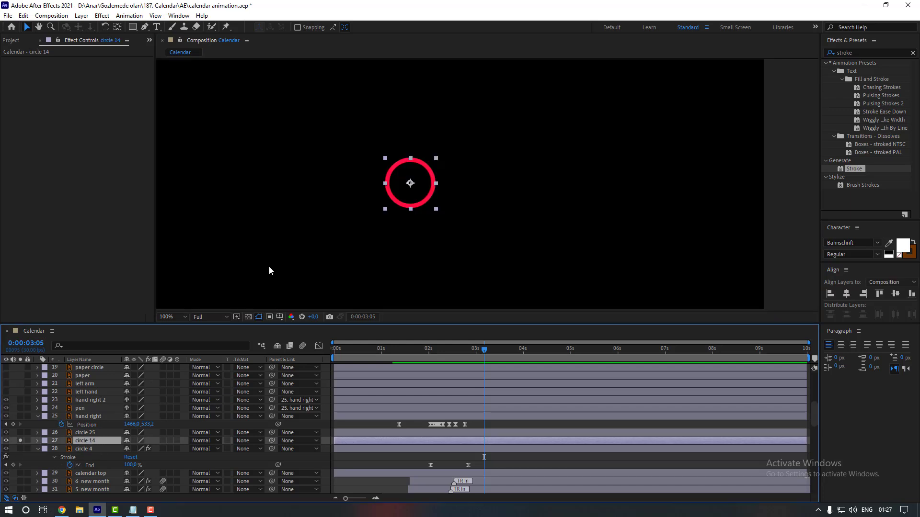
Trace the right half of circle 14 with a curved Pen tool mask path, running clockwise from its top to its bottom
click(144, 28)
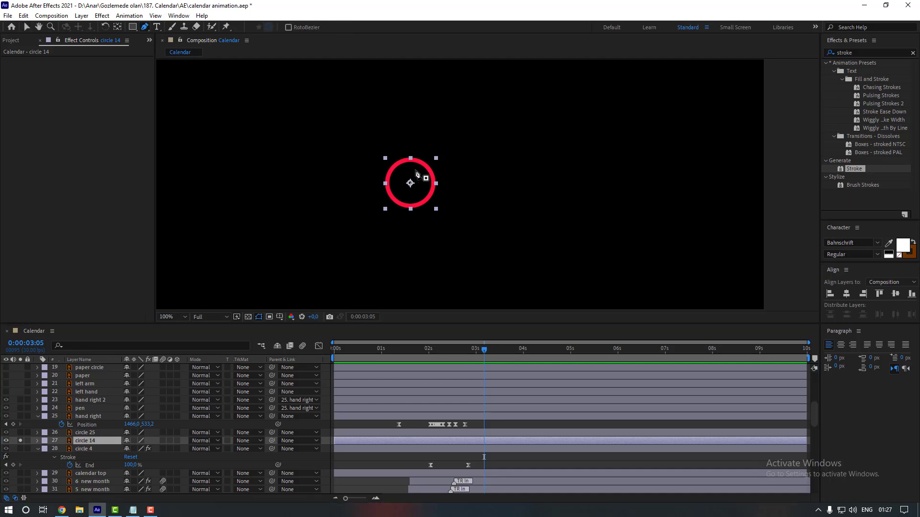
scroll(408, 167, up, 2)
drag(340, 167, 395, 182)
scroll(340, 150, up, 1)
drag(341, 150, 425, 166)
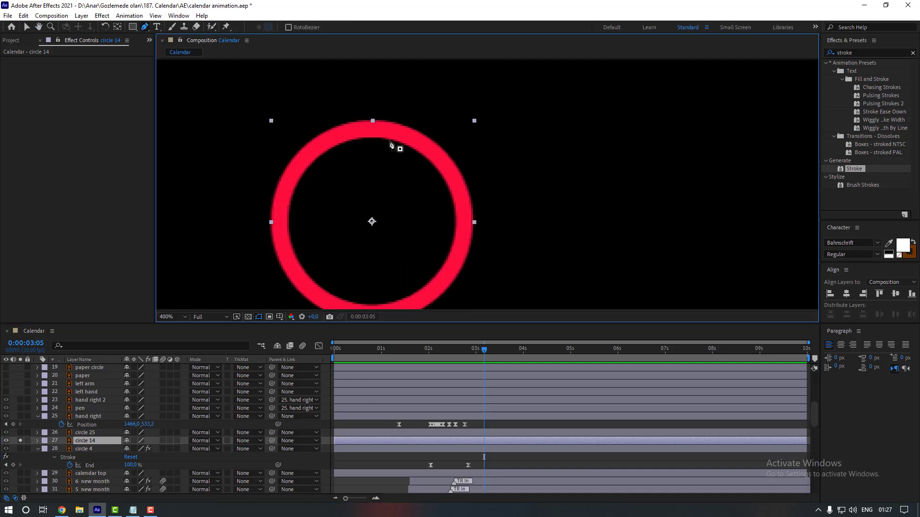
click(373, 128)
drag(447, 203, 386, 150)
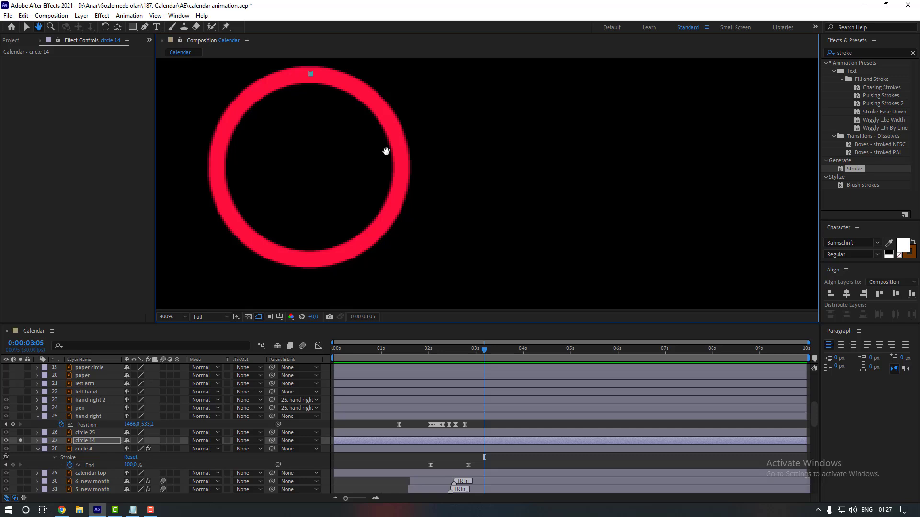
click(405, 177)
drag(405, 184, 403, 266)
drag(342, 266, 389, 253)
click(353, 246)
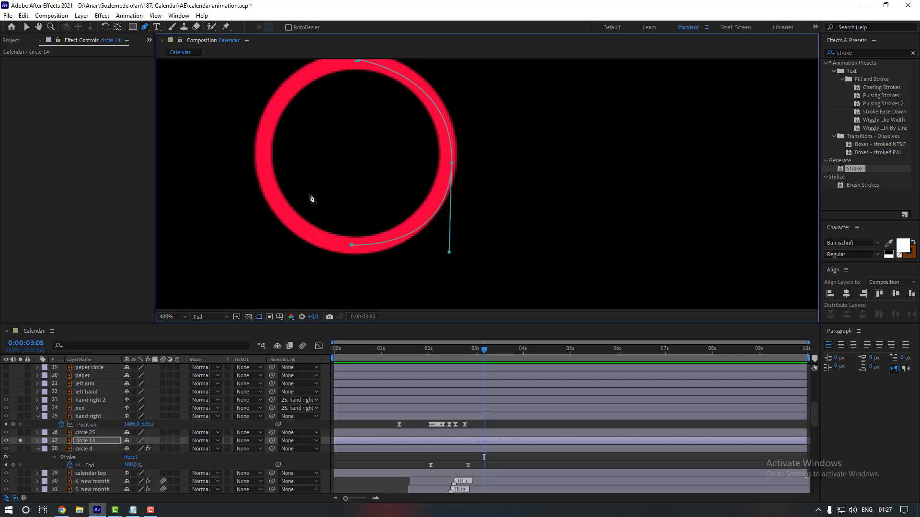
drag(311, 199, 451, 228)
click(488, 274)
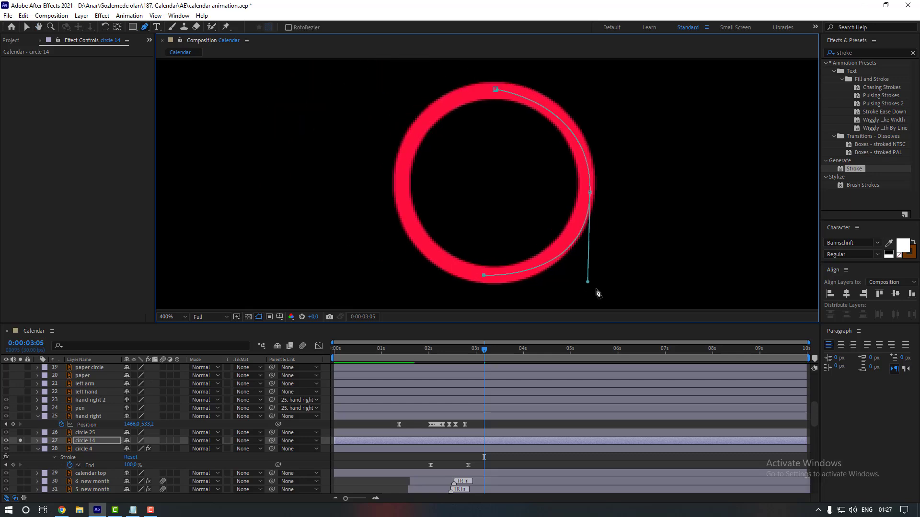
drag(587, 282, 588, 269)
Continue circle 14's mask path up the left half of the ring, ending just before the path's starting point
drag(407, 174, 405, 303)
scroll(405, 303, down, 1)
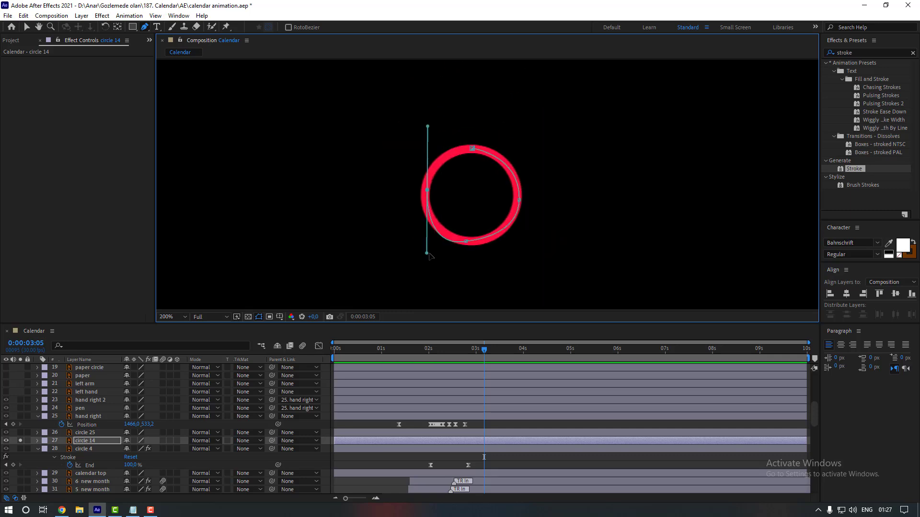
drag(427, 253, 427, 234)
drag(466, 199, 454, 244)
scroll(412, 227, up, 1)
click(502, 158)
drag(417, 117, 423, 156)
drag(499, 259, 450, 188)
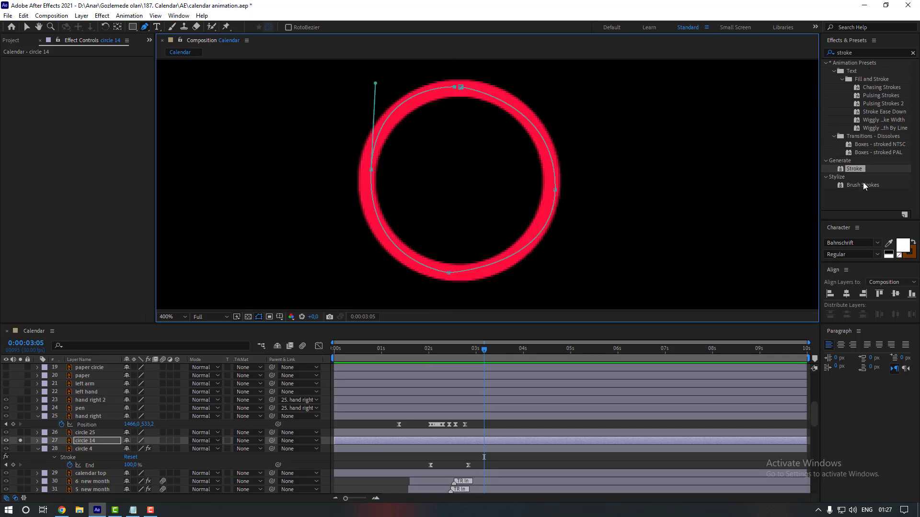
Apply the Stroke effect to the circle 14 layer and raise its brush size to 8,6 so it covers the ring
double_click(856, 169)
key(v)
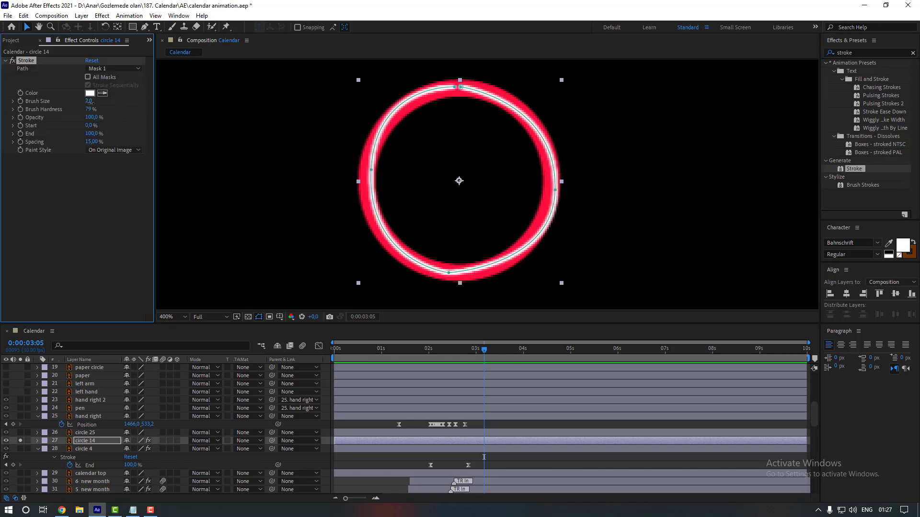
drag(89, 102, 119, 104)
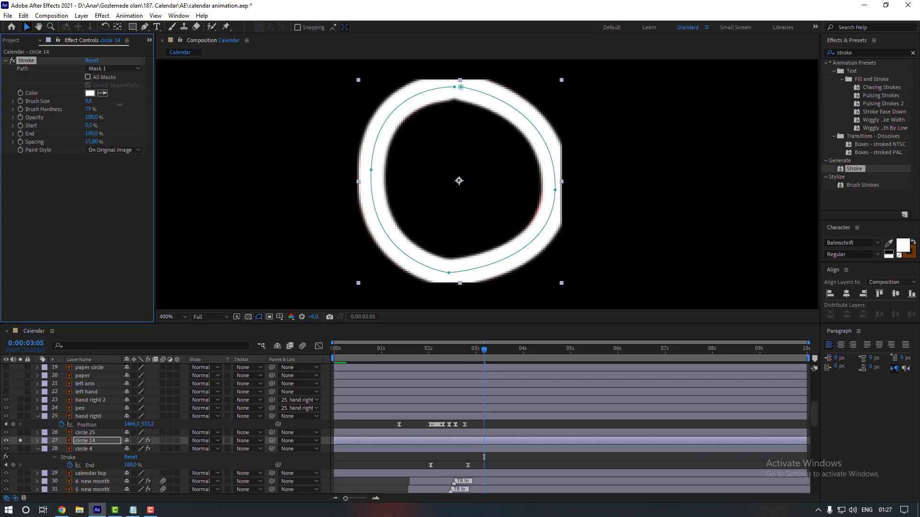
Shift the outer right point of circle 14's mask path slightly inward so the stroke covers the ring's inner edge
scroll(560, 205, up, 1)
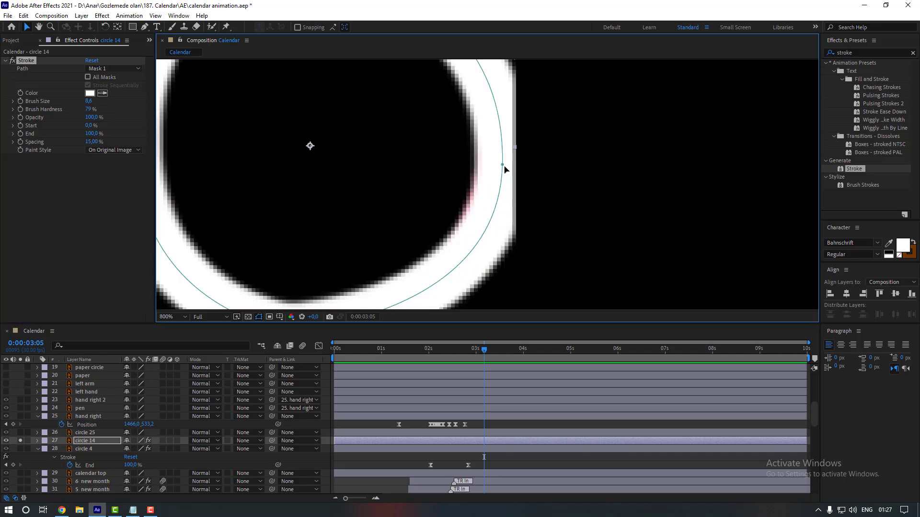
drag(502, 169, 500, 168)
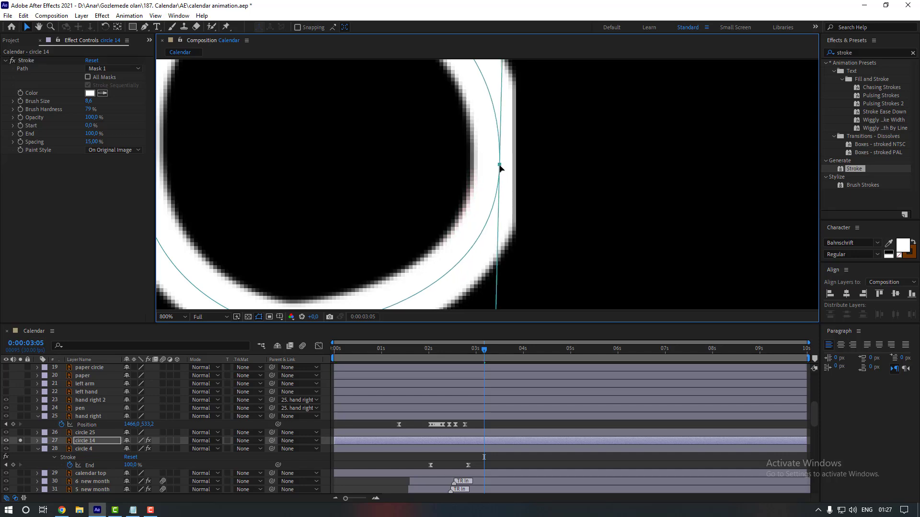
scroll(415, 177, down, 1)
drag(392, 176, 438, 177)
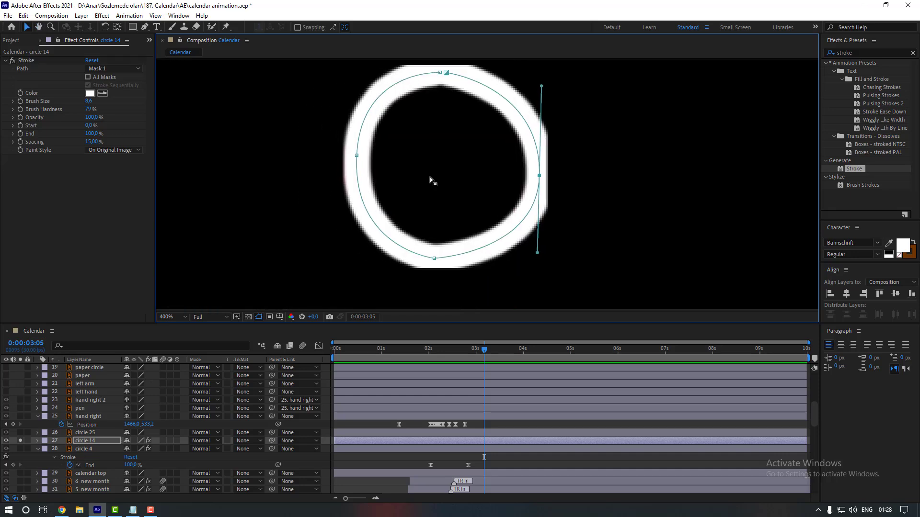
Set circle 14's Stroke paint style to Reveal Original Image and keyframe its End at 0% at 0:00:03:05
click(136, 150)
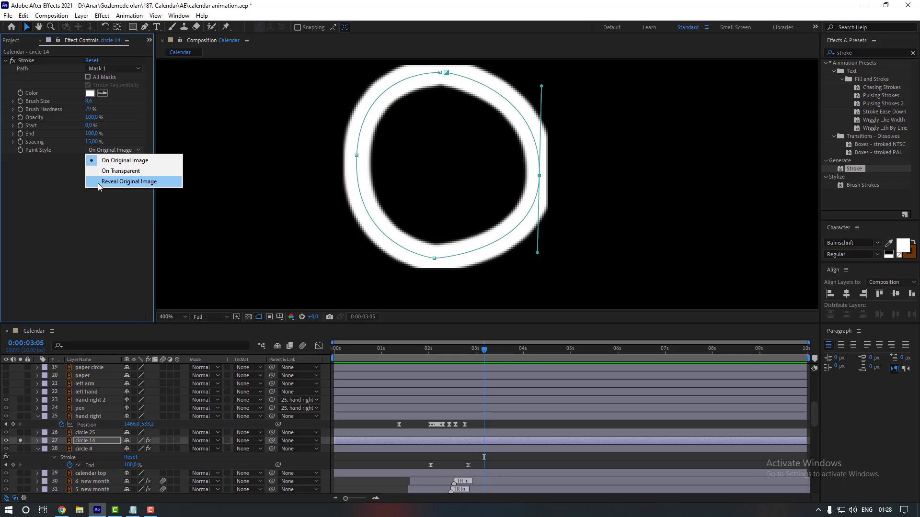
click(98, 183)
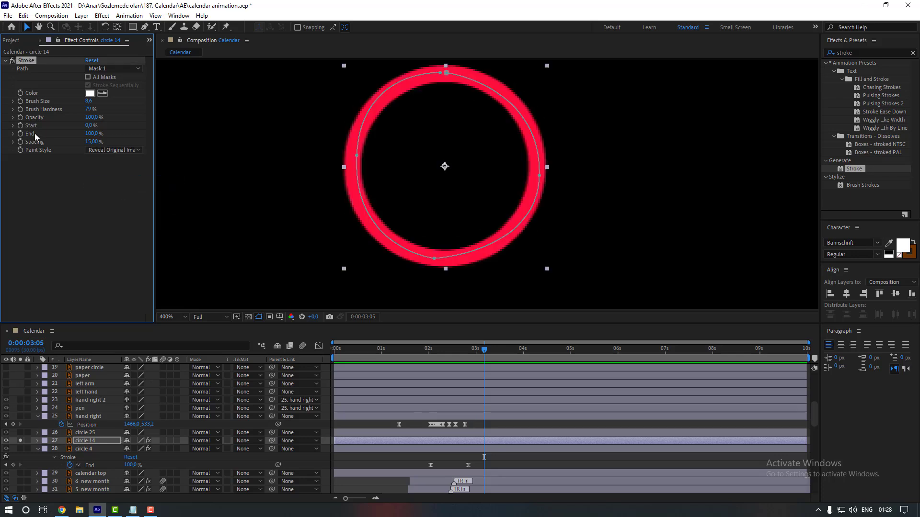
click(98, 133)
text(0)
key(Return)
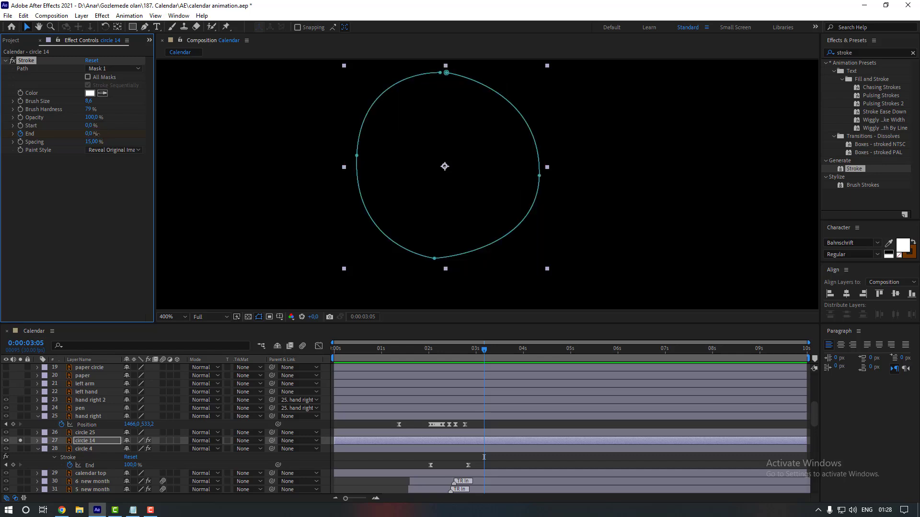
Keyframe circle 14's Stroke End at 100% at 0:00:03:15 and reveal the layer's keyframes in the timeline
key(space)
click(89, 134)
text(100)
key(Return)
key(u)
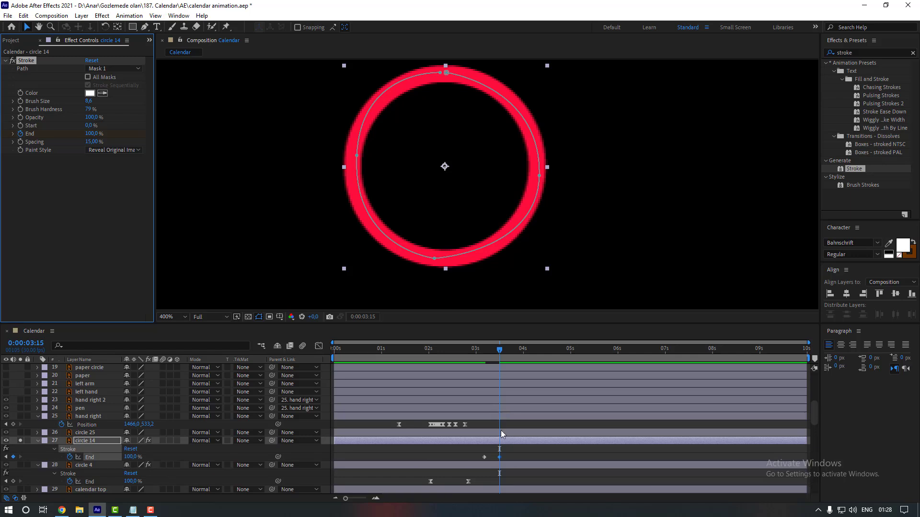
Apply Easy Ease to both of circle 14's End keyframes and move the second one to just past 4 seconds
scroll(501, 431, down, 1)
drag(505, 430, 476, 436)
right_click(499, 433)
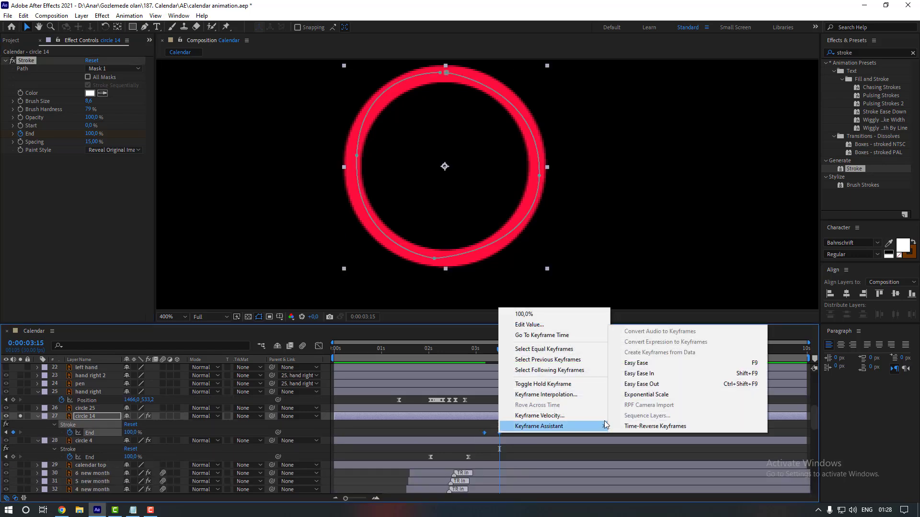
mouse_move(599, 425)
click(637, 384)
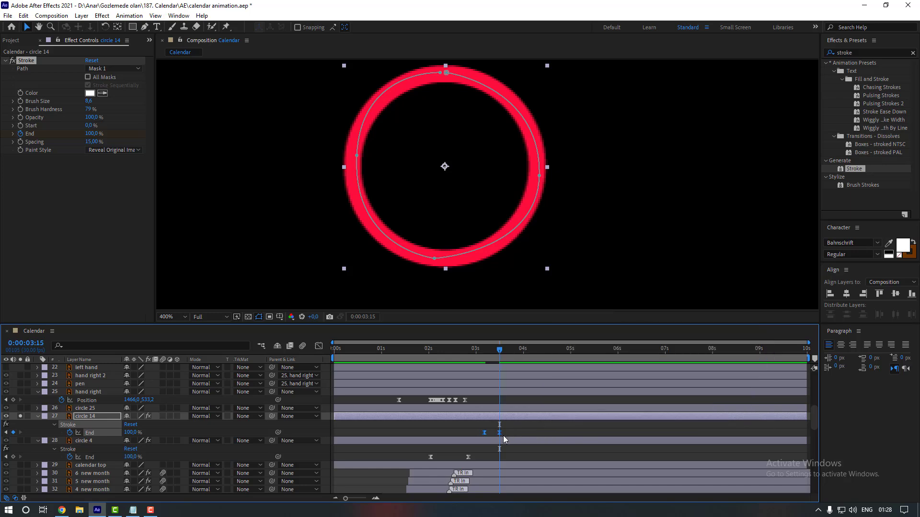
drag(499, 433, 530, 434)
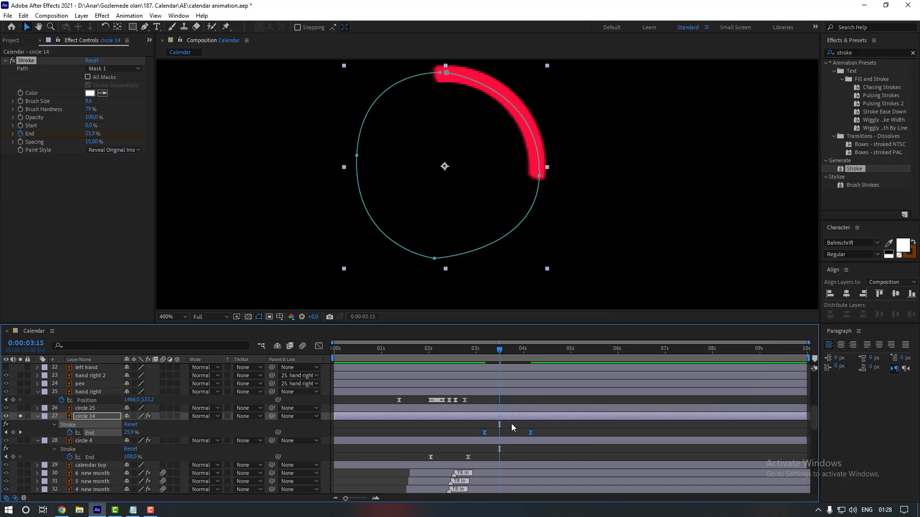
Turn off solo on the circle 14 layer and return the current time to 0:00:03:05
click(482, 286)
key(comma)
click(20, 416)
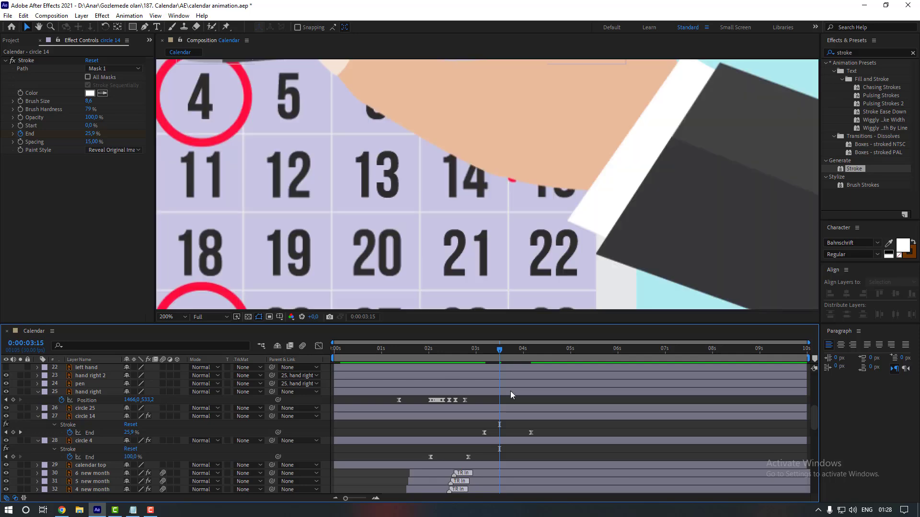
click(472, 359)
key(comma)
key(comma)
key(comma)
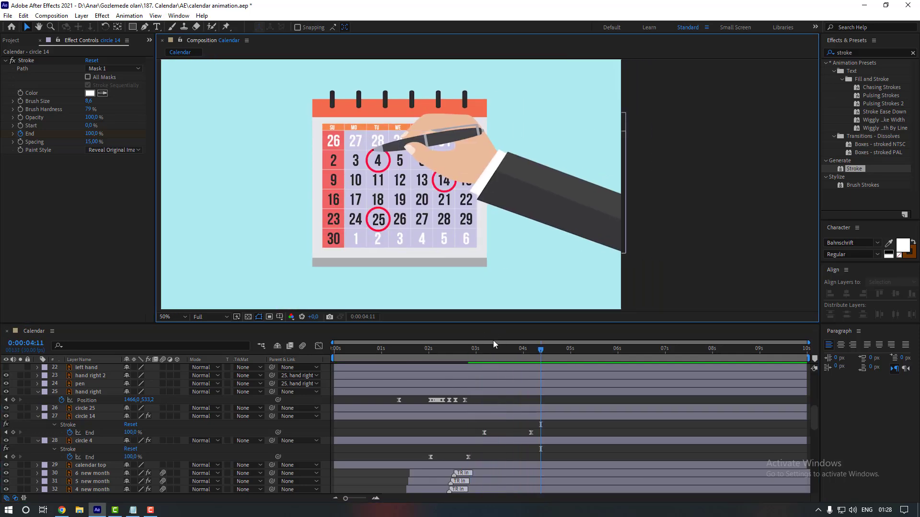
click(484, 358)
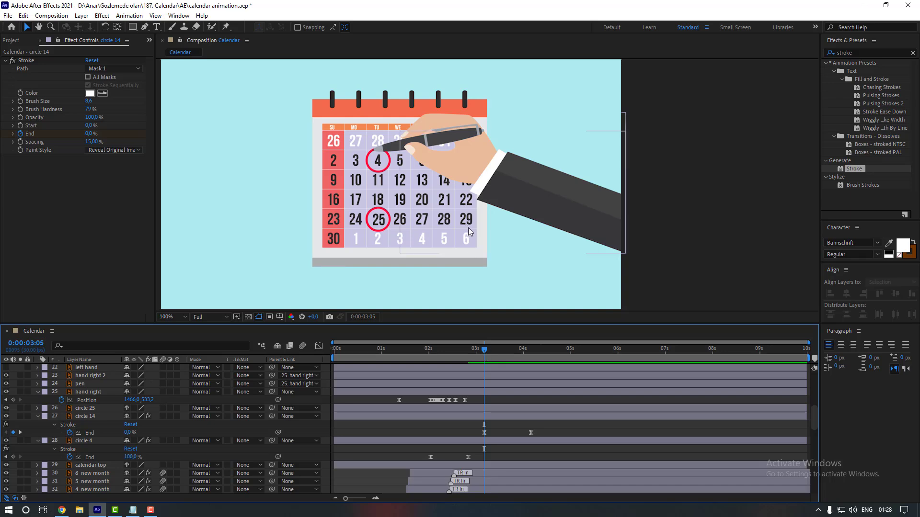
Move the hand right layer to Position 1762,0, 609,2 at 0:00:03:05, placing the pen tip at the top of circle 14
scroll(468, 228, up, 2)
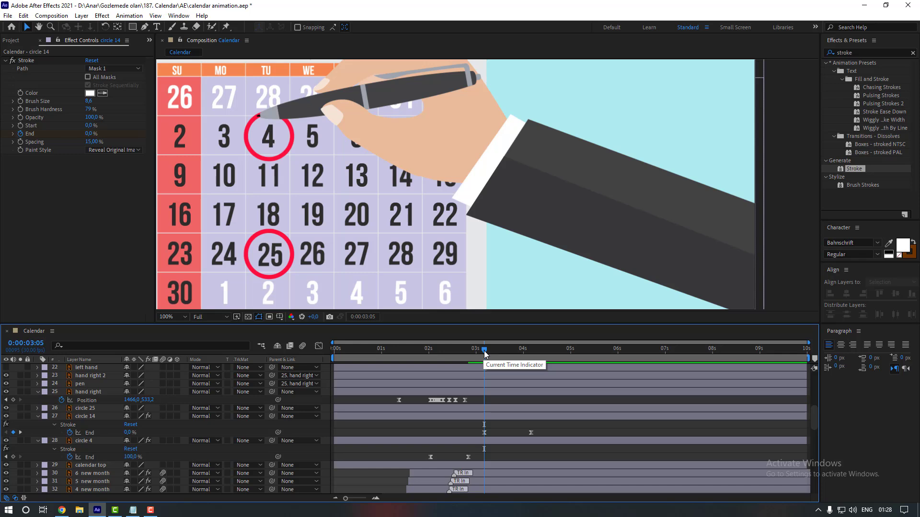
scroll(508, 252, down, 2)
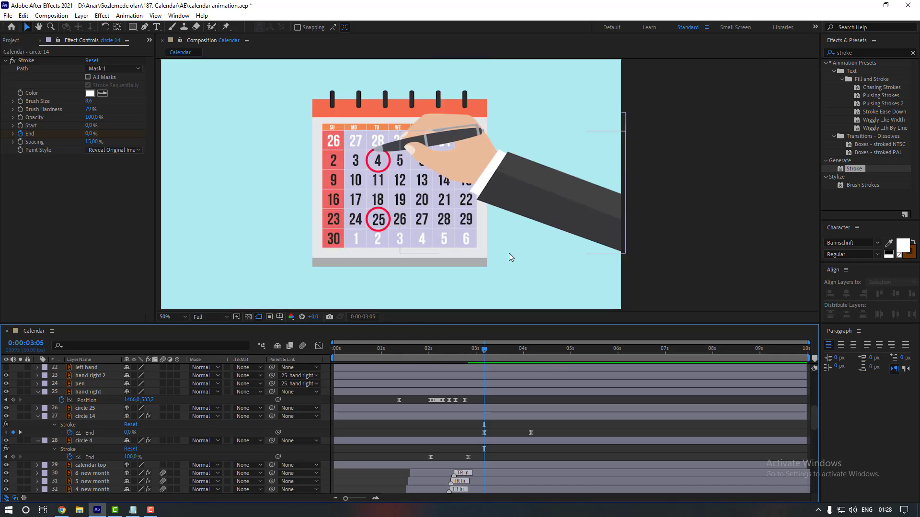
drag(509, 253, 486, 239)
click(485, 393)
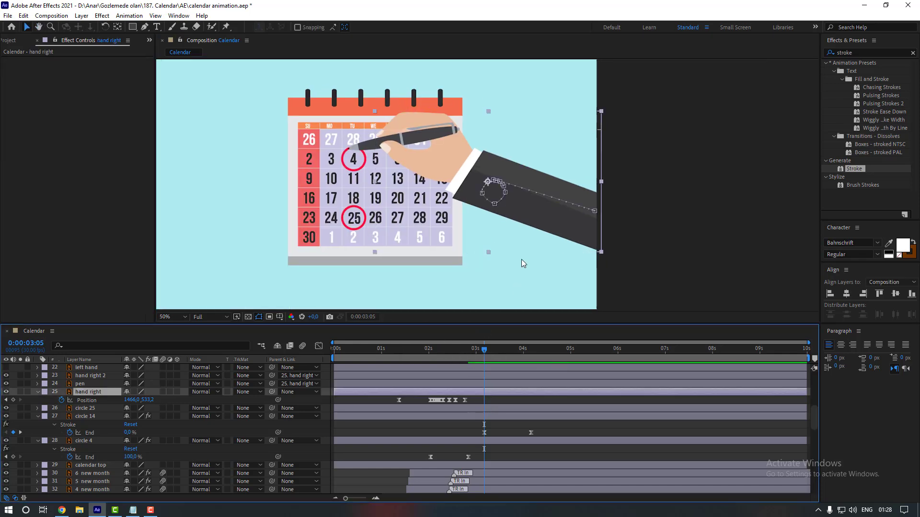
drag(542, 220, 612, 241)
scroll(460, 231, up, 4)
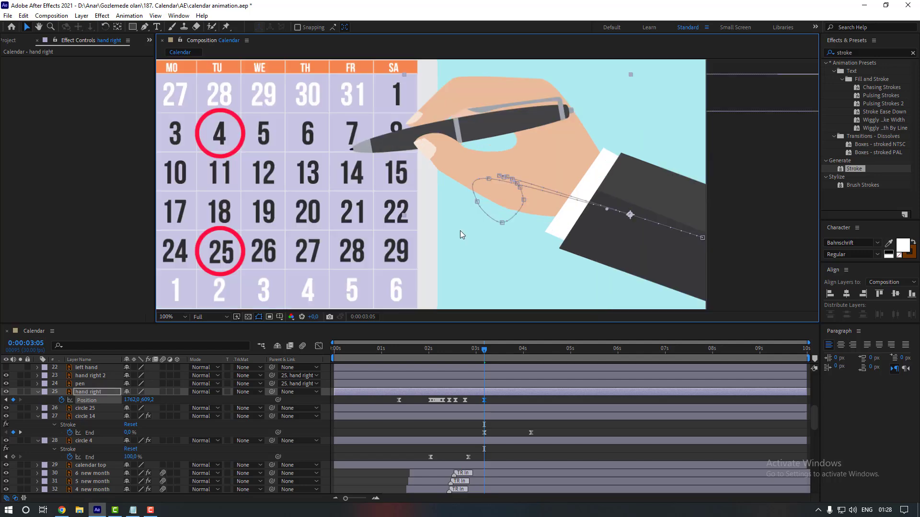
drag(310, 213, 501, 238)
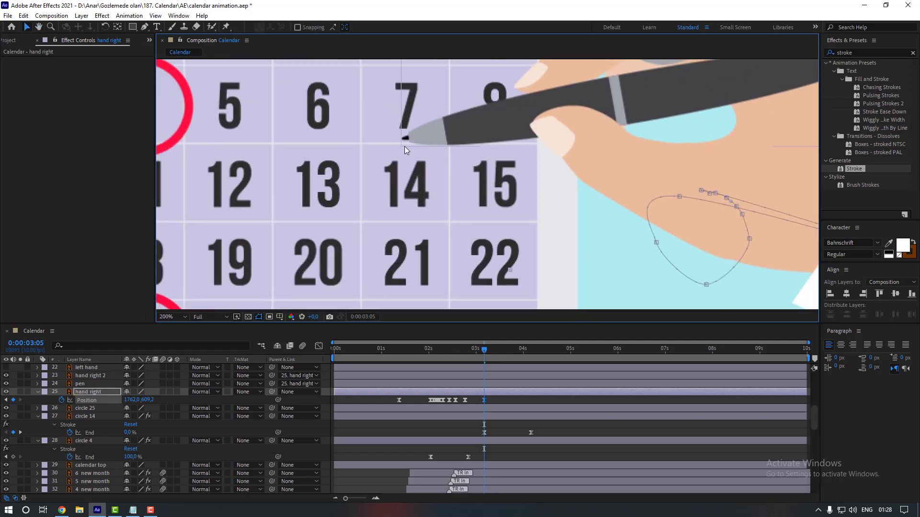
Move the hand right layer to Position 1773,0, 609,2 at 0:00:03:07, keeping the pen tip near the stroke's end
key(Page_Down)
key(Page_Down)
scroll(743, 218, down, 2)
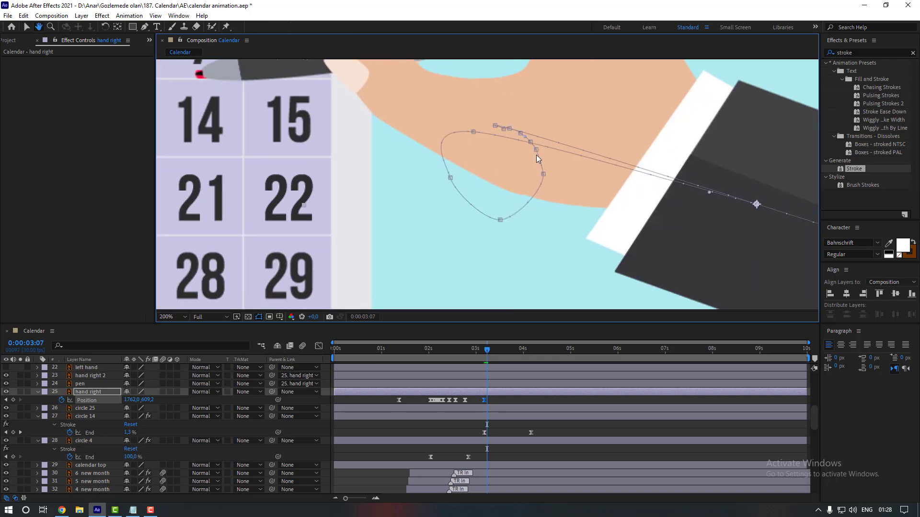
drag(589, 166, 595, 166)
scroll(349, 123, up, 2)
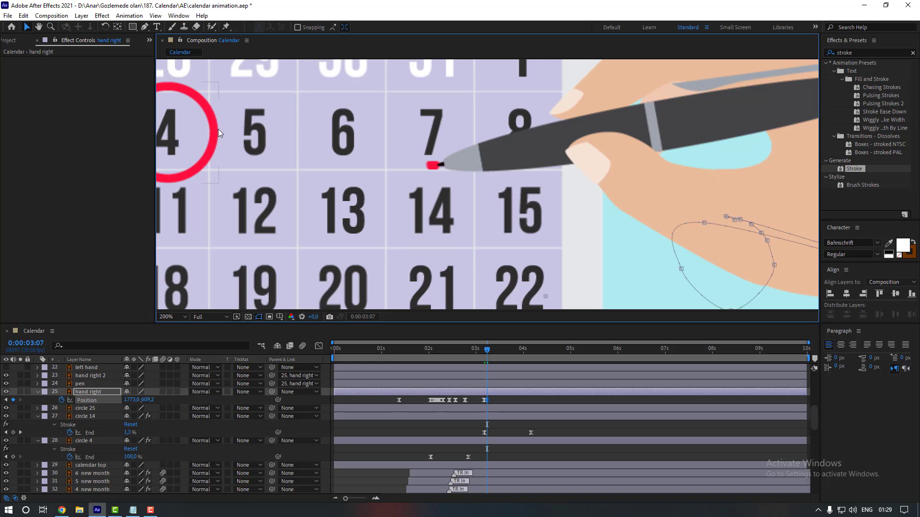
drag(555, 249, 493, 221)
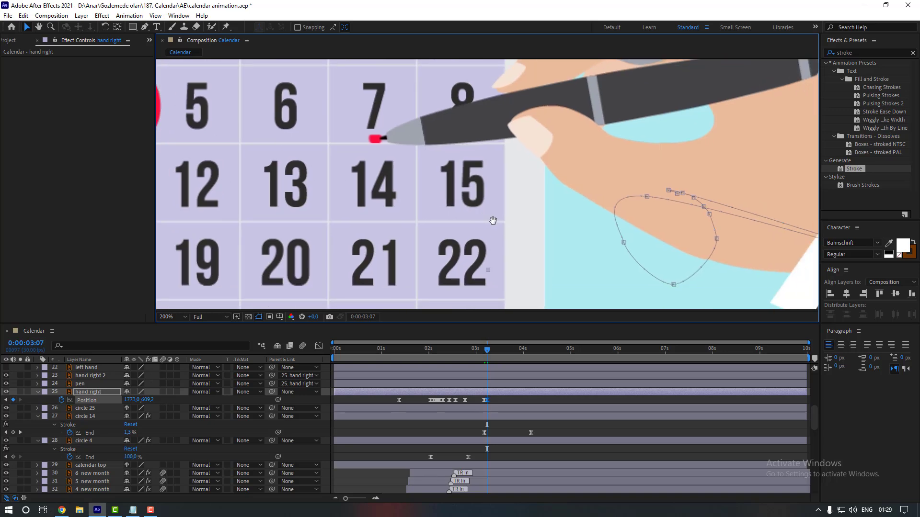
Keyframe the hand frame by frame from 0:00:03:08 to 0:00:03:22, following circle 14's stroke clockwise to Position 1736,0, 697,2
key(Page_Down)
scroll(493, 220, down, 2)
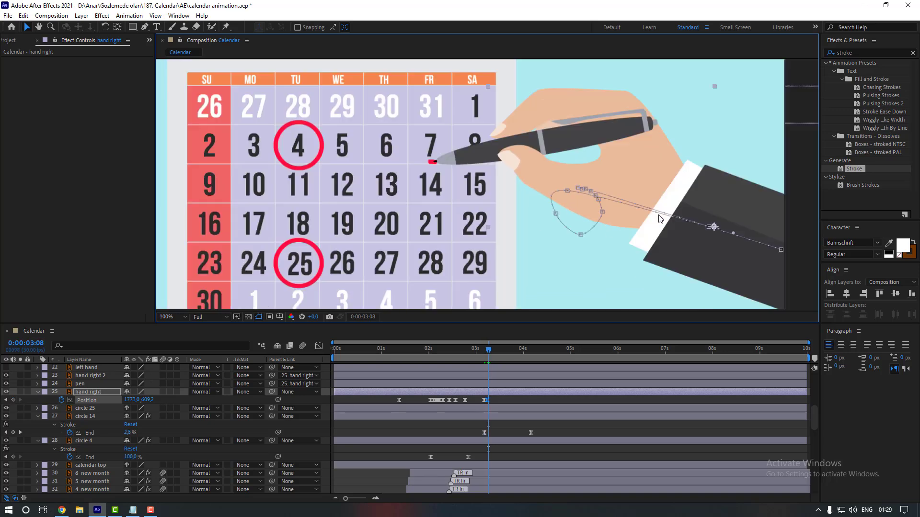
mouse_move(698, 249)
mouse_down()
mouse_move(742, 287)
mouse_move(729, 283)
mouse_move(713, 300)
mouse_move(702, 291)
mouse_up()
key(Page_Down)
key(Page_Down)
key(Page_Down)
key(Page_Down)
key(Page_Down)
scroll(727, 281, down, 1)
scroll(552, 237, up, 1)
key(Page_Down)
key(Page_Down)
key(Page_Down)
key(Page_Down)
key(Page_Down)
key(Page_Down)
key(Page_Down)
Set the hand's Position to 1726,0, 686,2 at 0:00:03:23 and 1719,0, 674,2 at 0:00:03:24, tracking circle 14's lower left edge
key(Page_Down)
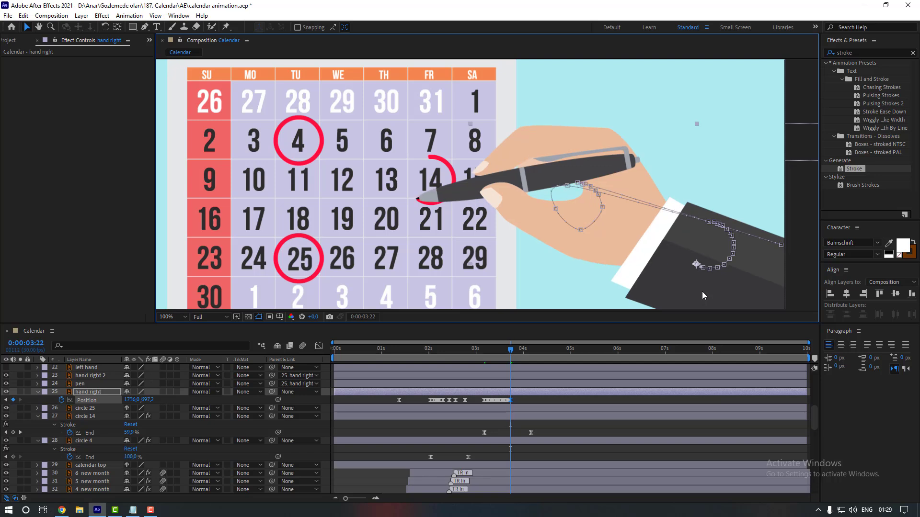
key(Page_Down)
drag(712, 290, 707, 285)
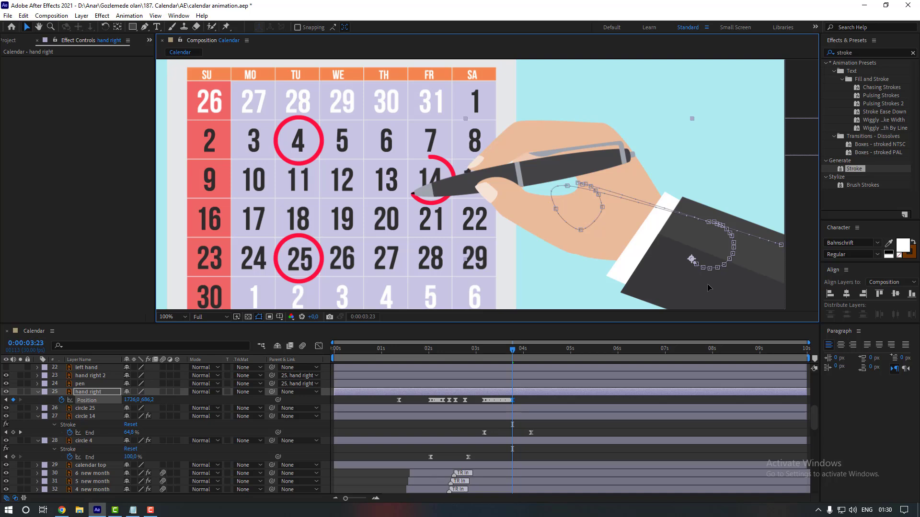
key(shift+Up)
key(Left)
key(Left)
key(Left)
key(Up)
key(Up)
key(Left)
key(Left)
key(Left)
key(Left)
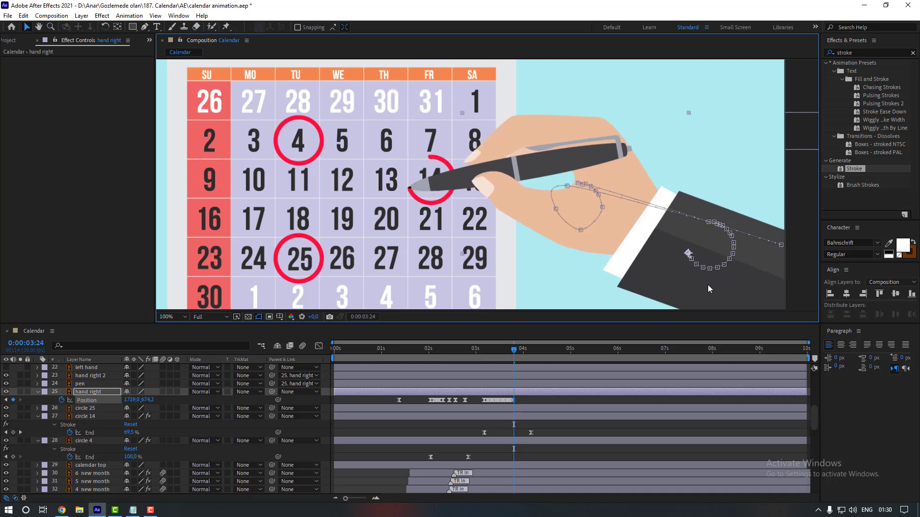
Keyframe the hand frame by frame up circle 14's left side to its top, reaching Position 1764,0, 611,2 at 0:00:04:03
key(Page_Down)
drag(703, 286, 671, 251)
key(Page_Down)
key(Page_Down)
key(Page_Down)
key(Page_Down)
key(Page_Down)
scroll(428, 156, up, 1)
scroll(427, 160, down, 1)
key(Page_Down)
key(Page_Down)
key(Page_Down)
key(Right)
key(Right)
key(Right)
key(Right)
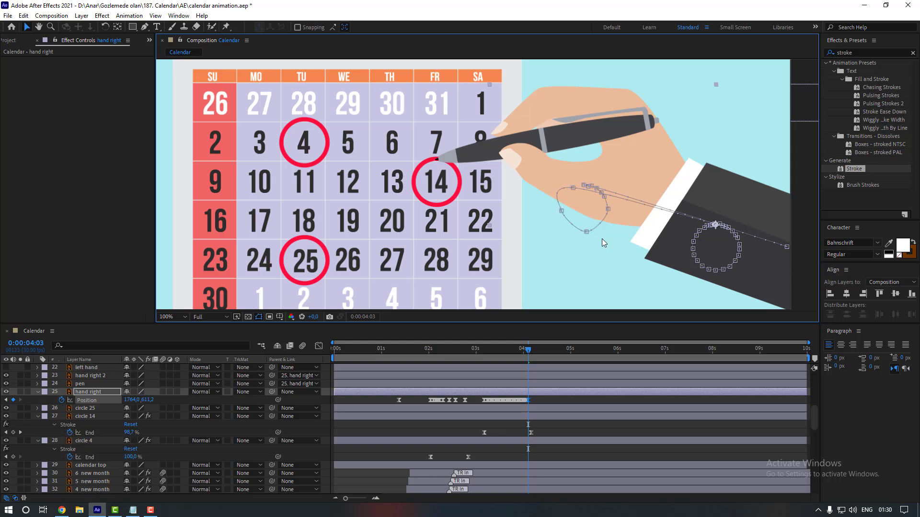
Preview the hand drawing circles 4 and 14 in the full composition
key(comma)
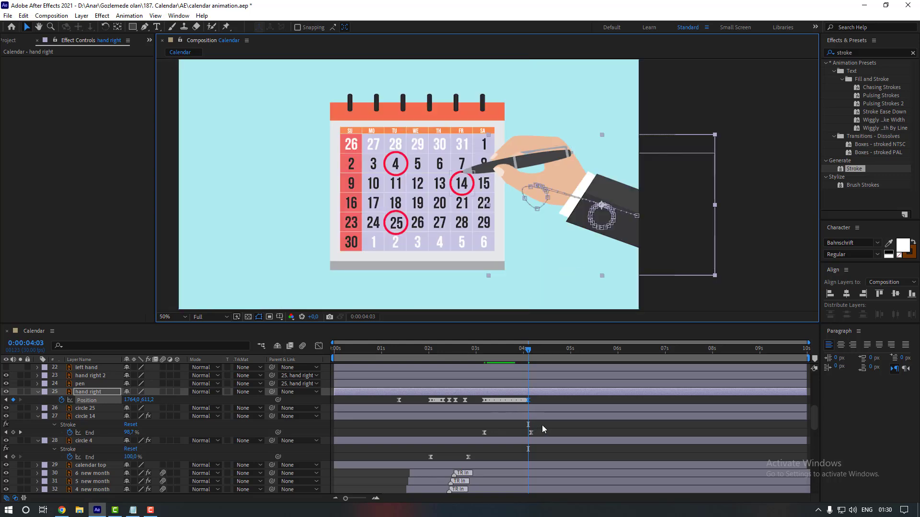
click(552, 401)
key(space)
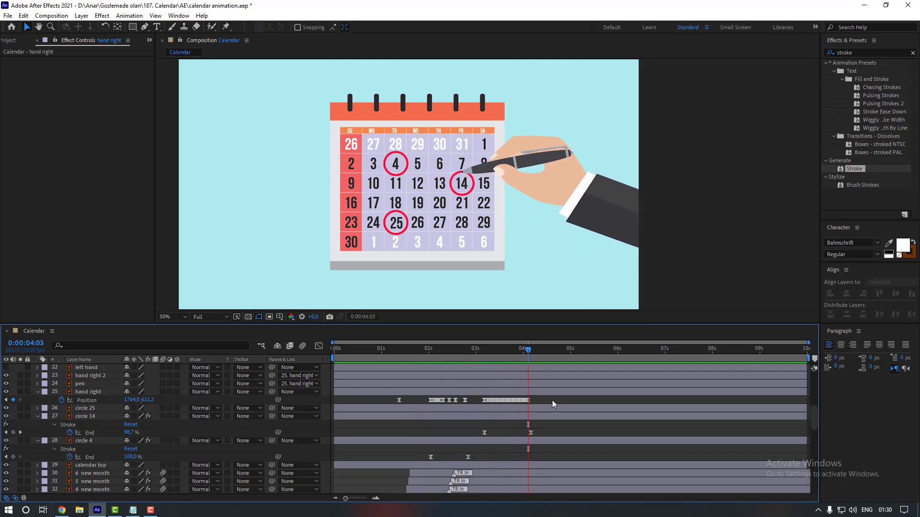
key(space)
Reposition the hand right layer just before 0:00:02:20 so the pen tip meets the drawn end of circle 4
drag(435, 351, 460, 353)
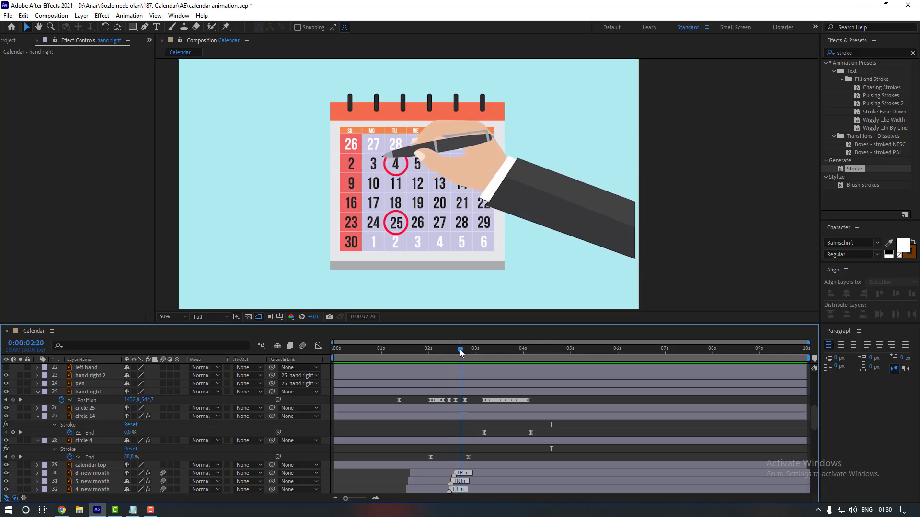
scroll(392, 236, up, 4)
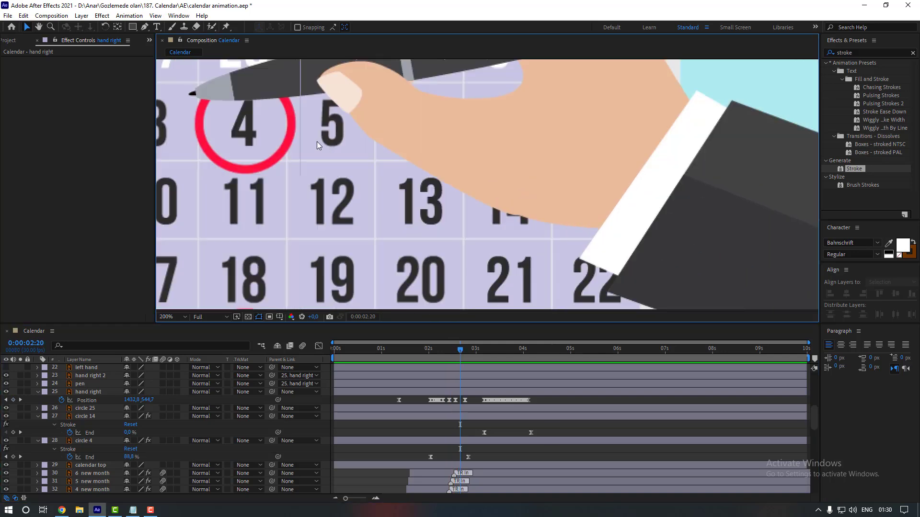
key(v)
drag(462, 354, 459, 350)
scroll(597, 253, down, 1)
drag(598, 253, 477, 203)
click(583, 206)
click(662, 255)
drag(662, 255, 667, 249)
Correct the hand frame by frame along circle 4's upper left edge, reaching Position 1476,0, 533,2 at 0:00:02:23
key(Page_Down)
key(Page_Down)
key(Page_Down)
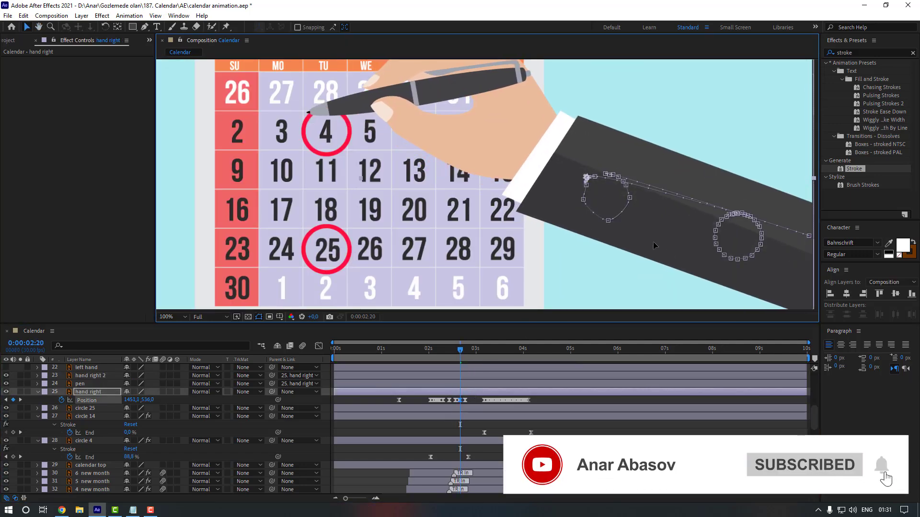
key(Page_Down)
key(Page_Down)
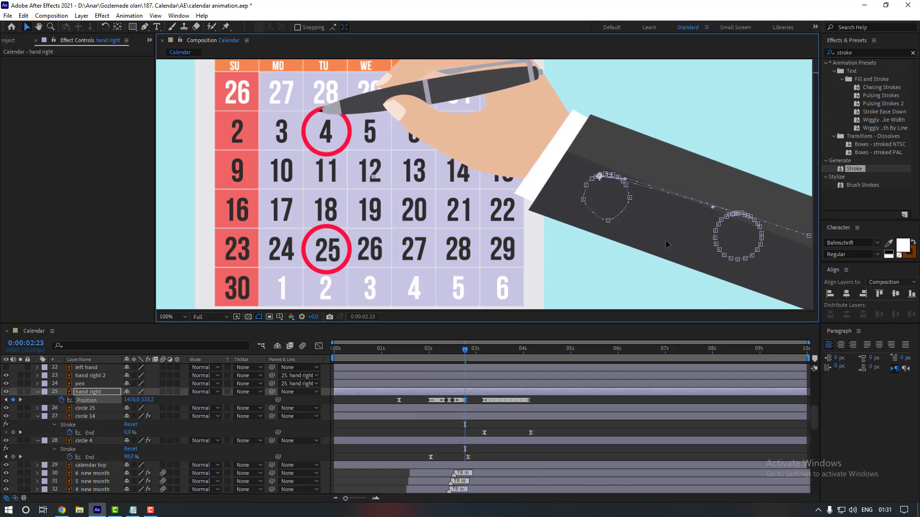
scroll(449, 238, down, 2)
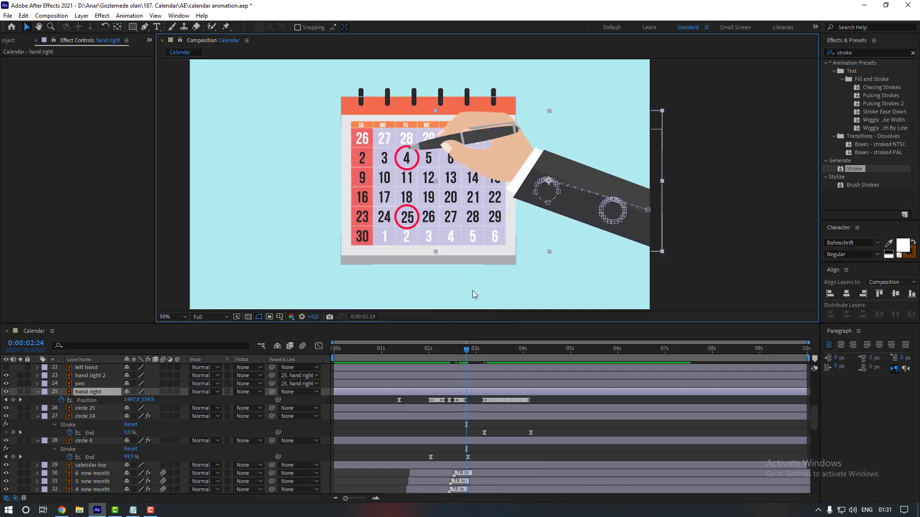
Preview the corrected hand animation, then return to 0:00:04:04 where circle 14 is finished
click(476, 401)
key(space)
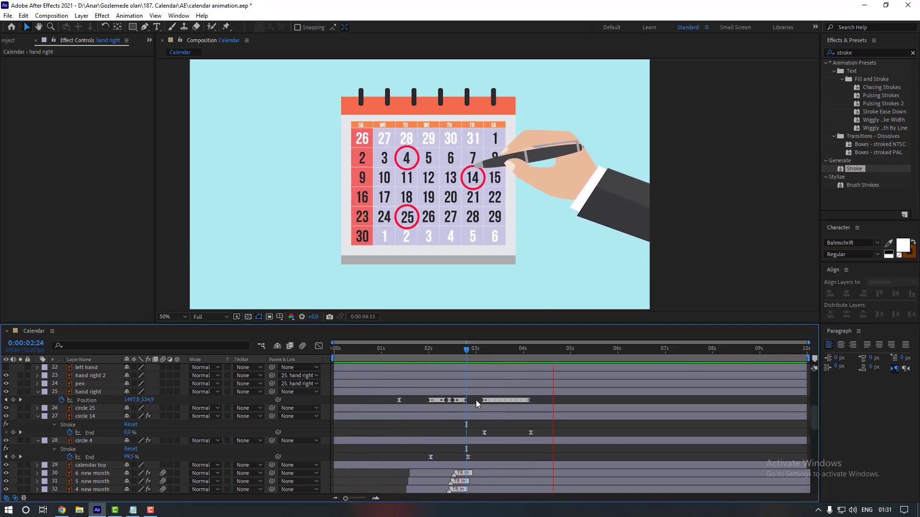
drag(419, 352, 530, 361)
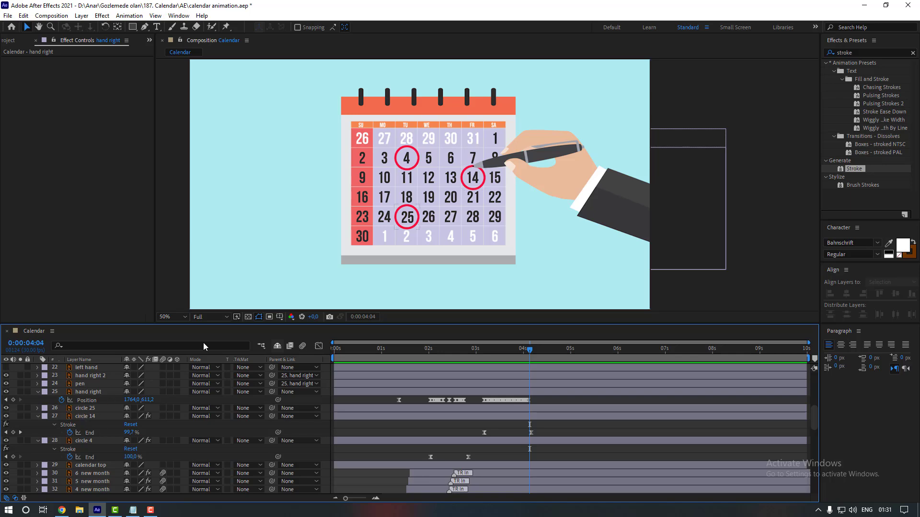
Solo the circle 25 layer and trace a closed Pen mask along the middle of its ring, starting at the top
click(525, 410)
click(21, 409)
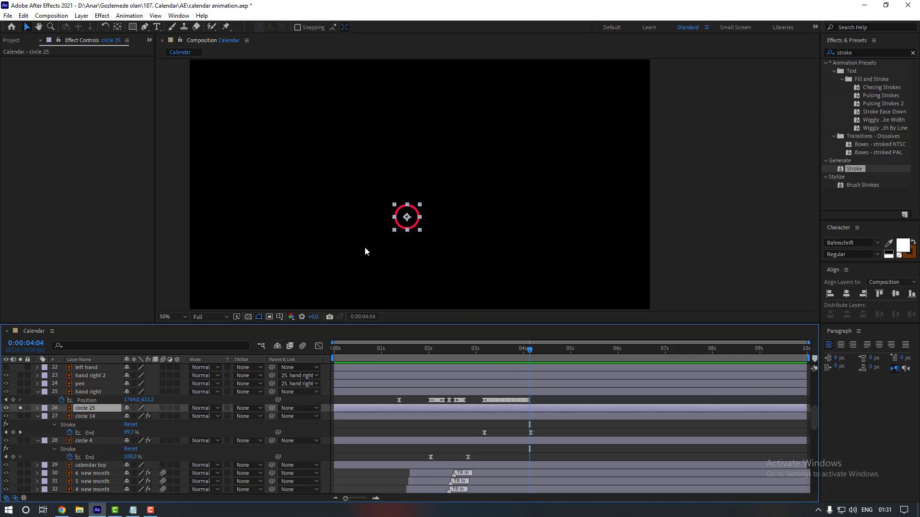
scroll(372, 243, up, 4)
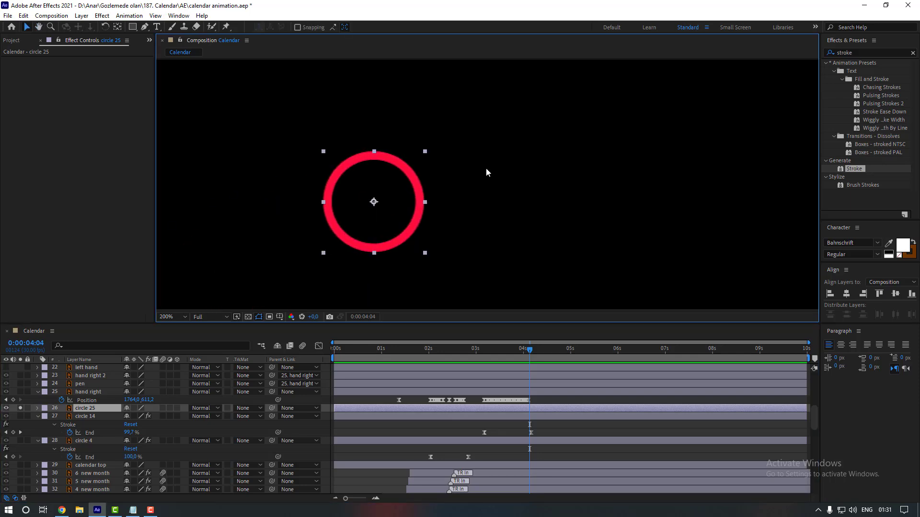
key(g)
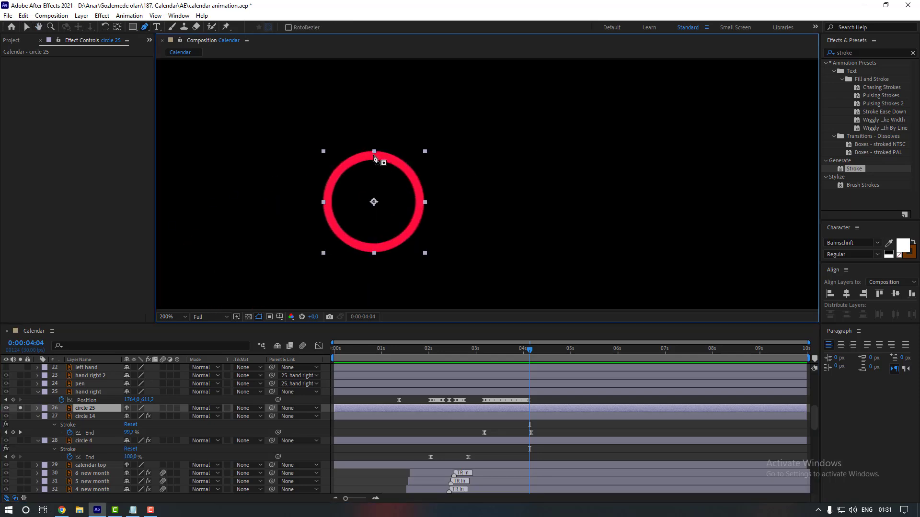
click(373, 155)
drag(422, 205, 421, 250)
click(374, 247)
drag(328, 201, 326, 154)
click(374, 156)
click(328, 200)
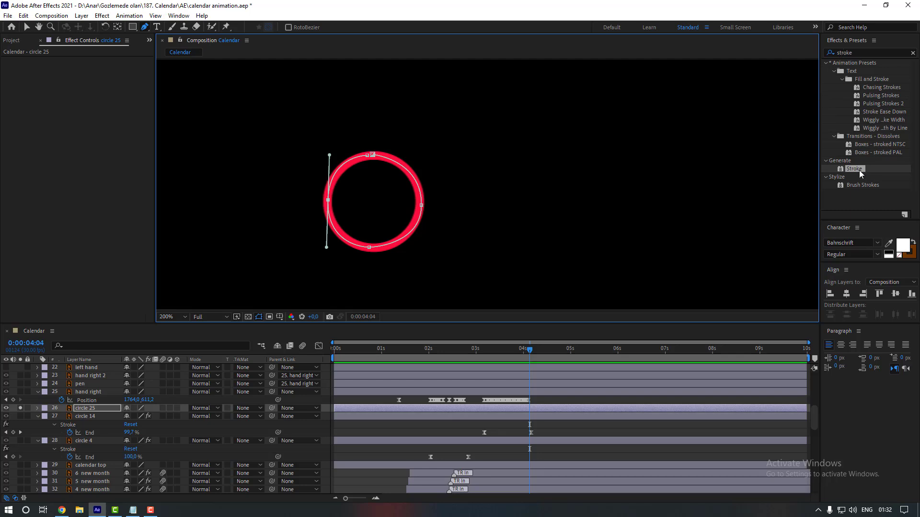
Apply the Stroke effect to circle 25 with Brush Size 10,0 and Paint Style Reveal Original Image
drag(855, 169, 149, 191)
key(v)
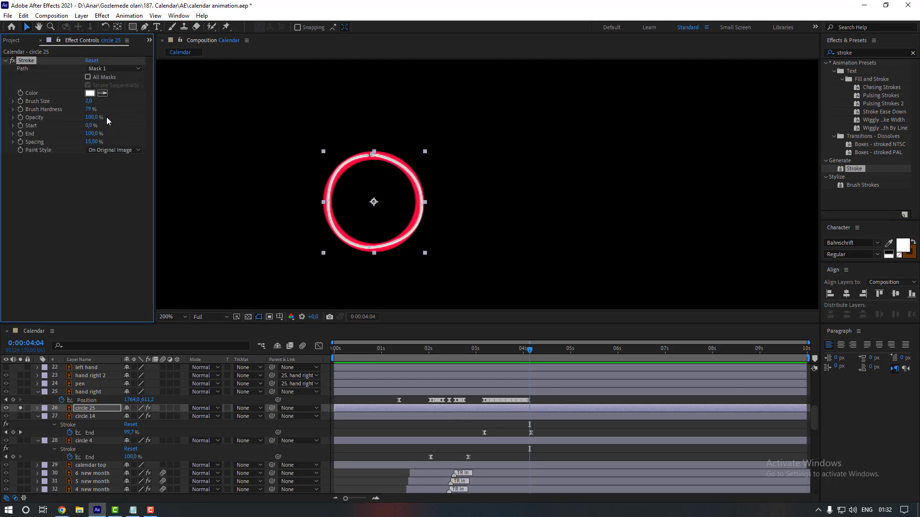
drag(89, 103, 129, 103)
click(111, 151)
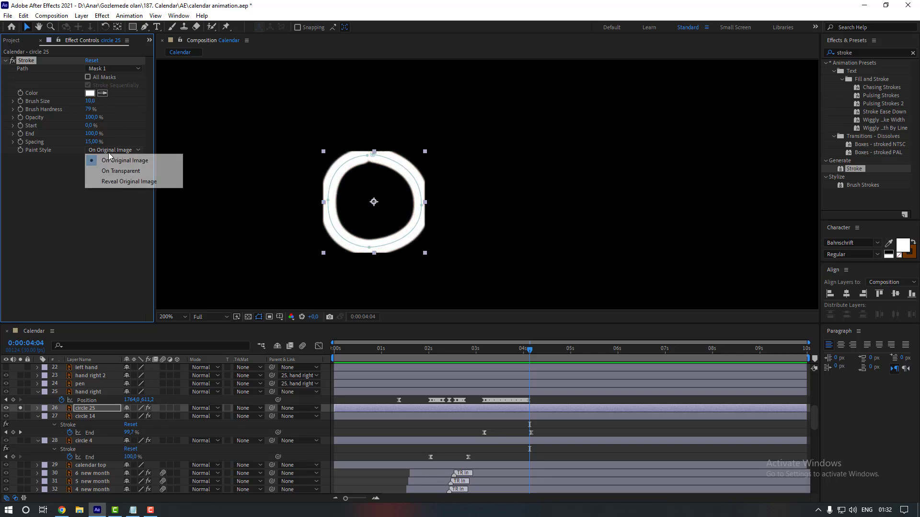
click(107, 183)
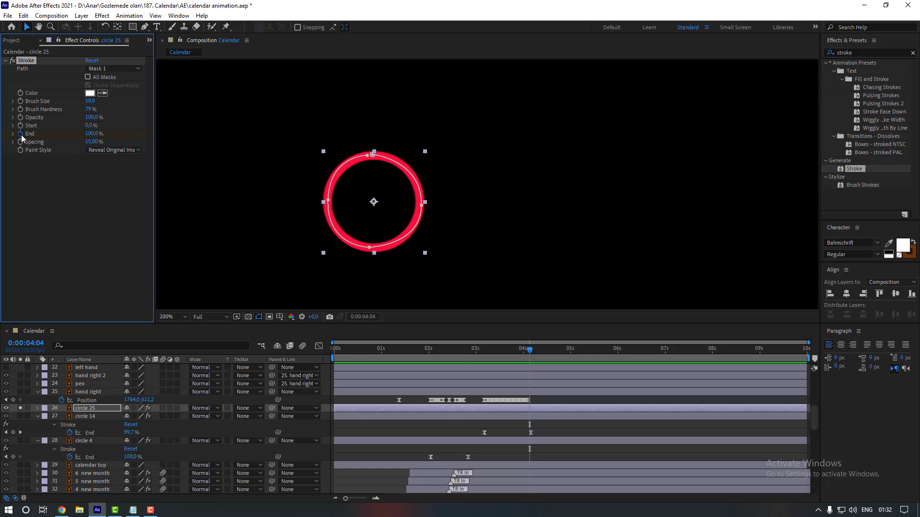
Keyframe circle 25's Stroke End from 0% at 0:00:04:04 to 100% at 0:00:04:14
text(0)
key(Return)
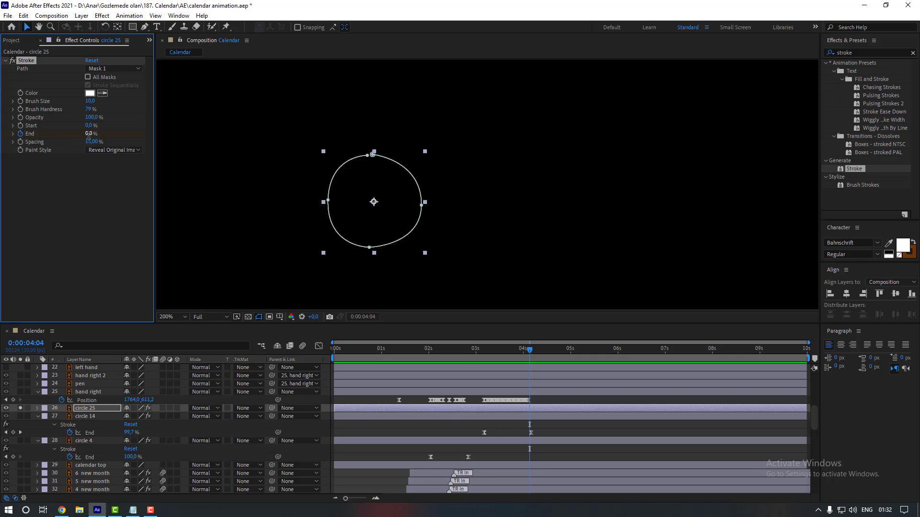
key(shift+Page_Down)
key(u)
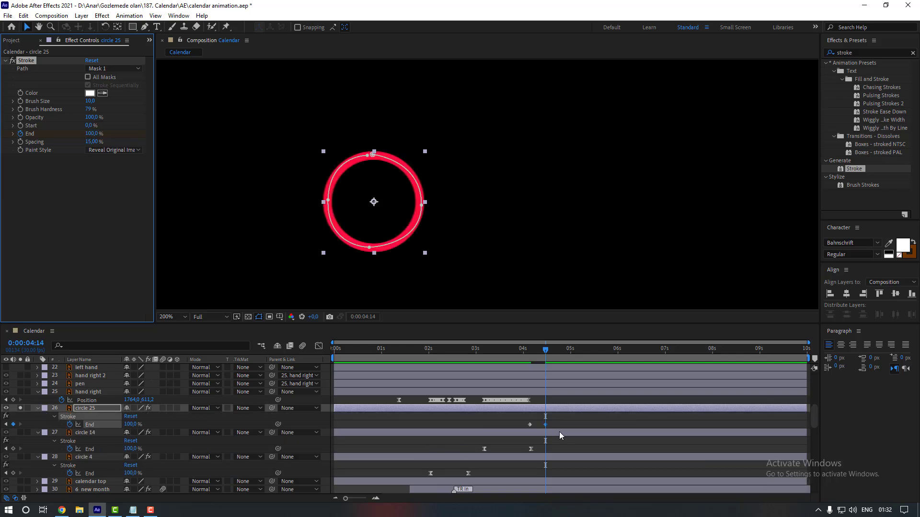
Apply Easy Ease to circle 25's End keyframes and retime them to run from 0:00:04:13 to about 0:00:05:08
drag(554, 424, 539, 424)
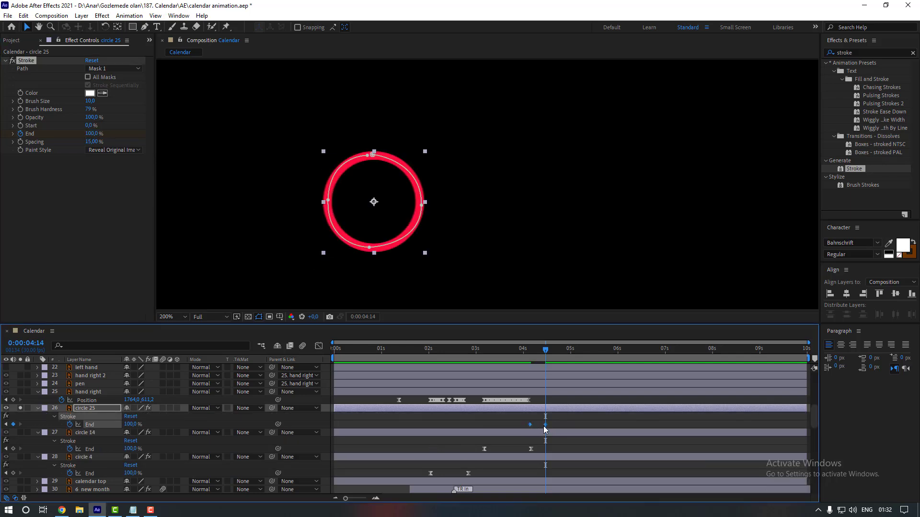
right_click(546, 425)
mouse_move(642, 419)
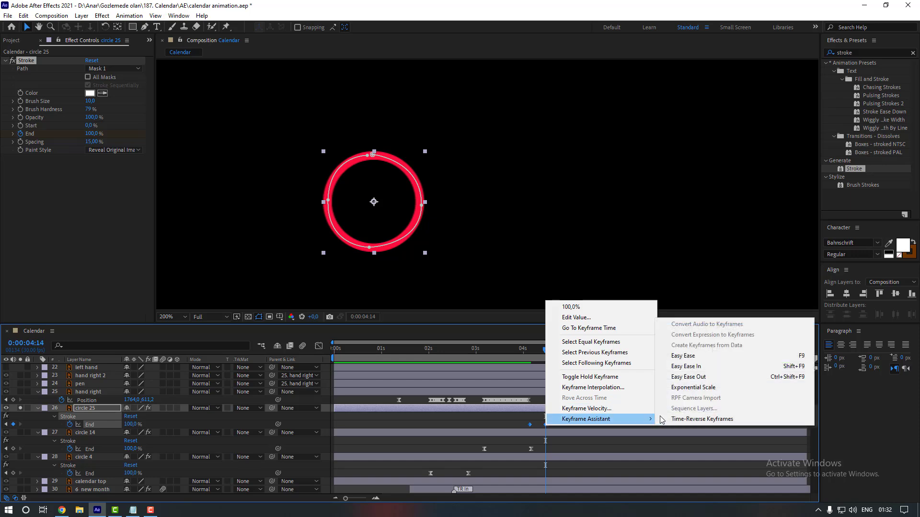
click(690, 356)
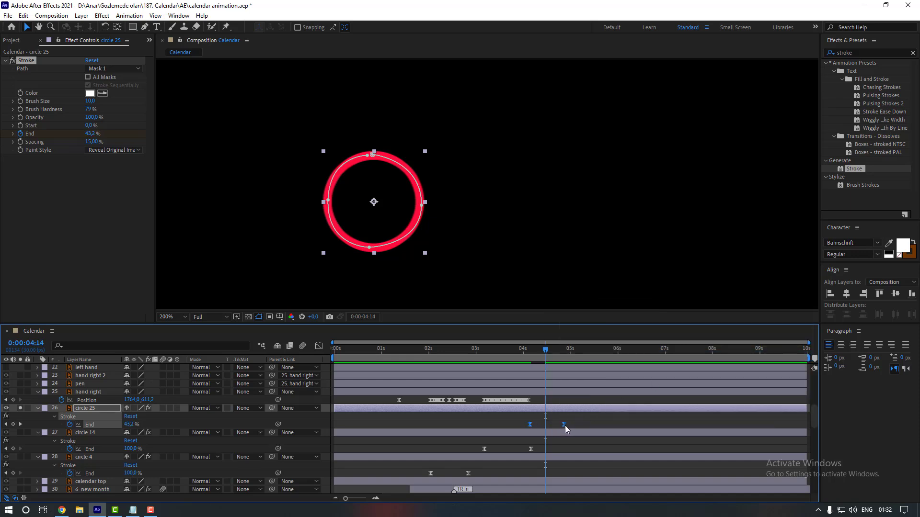
drag(565, 426, 583, 425)
Unsolo circle 25 and preview its drawing in the full composition from 0:00:03:26
click(20, 408)
scroll(529, 253, down, 2)
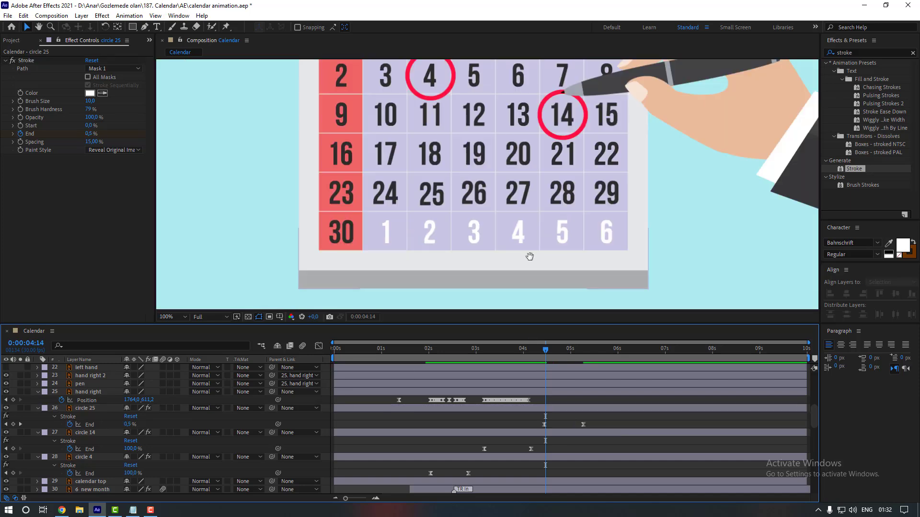
drag(528, 357, 517, 360)
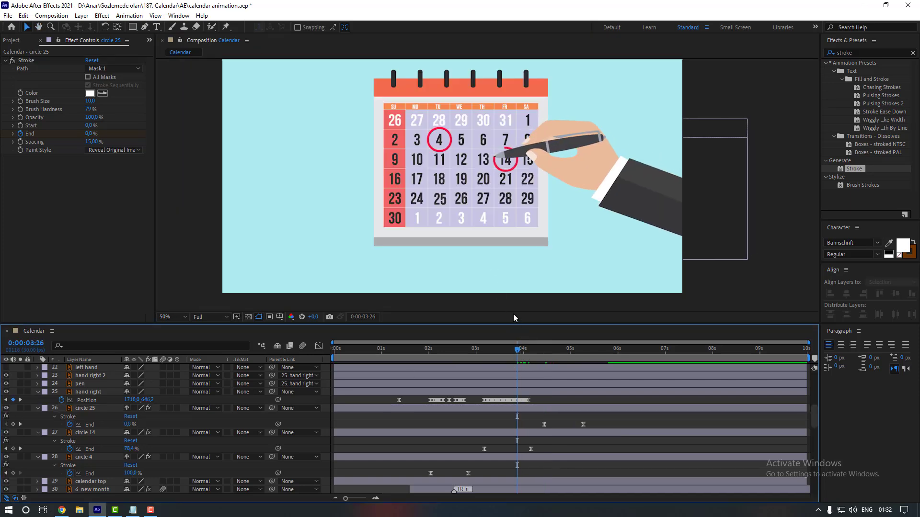
key(space)
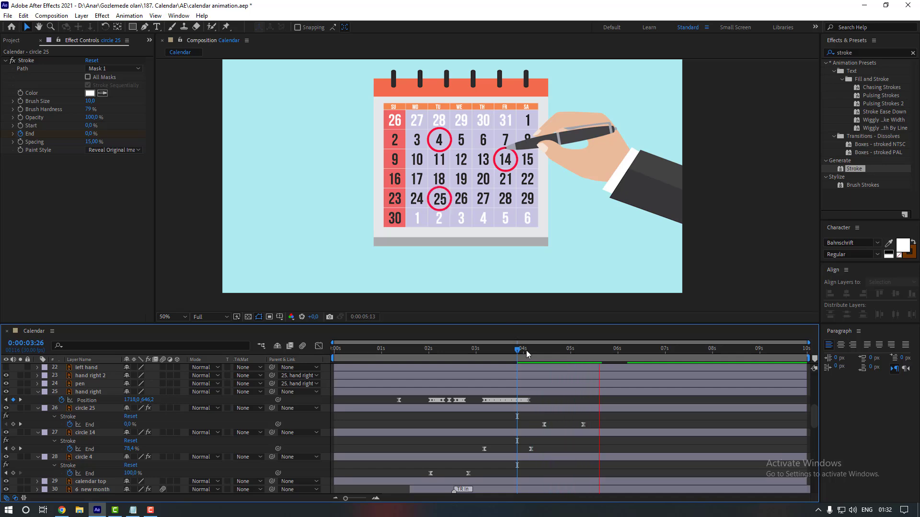
Keyframe the hand right layer at 0:00:04:14 with the pen tip on circle 25's top, Position 1485,0, 775,2, removing the extra keyframe before it
click(544, 355)
key(Page_Up)
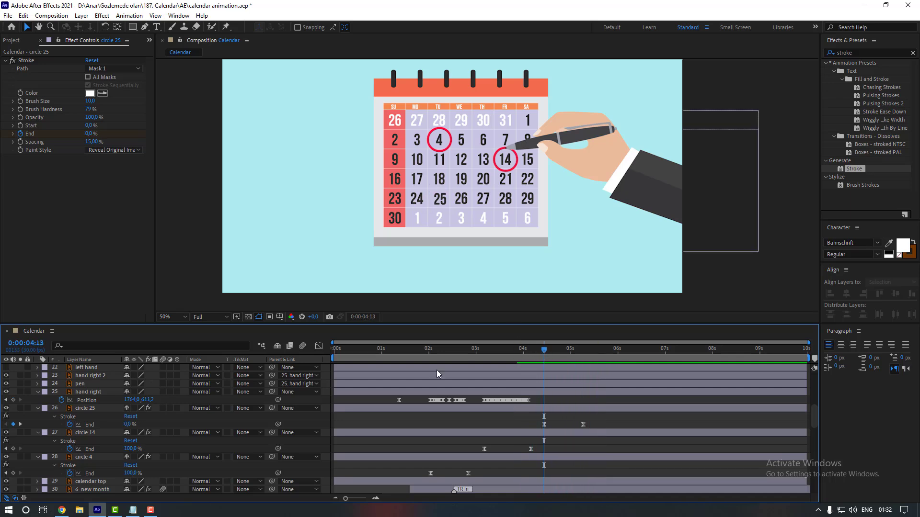
click(536, 393)
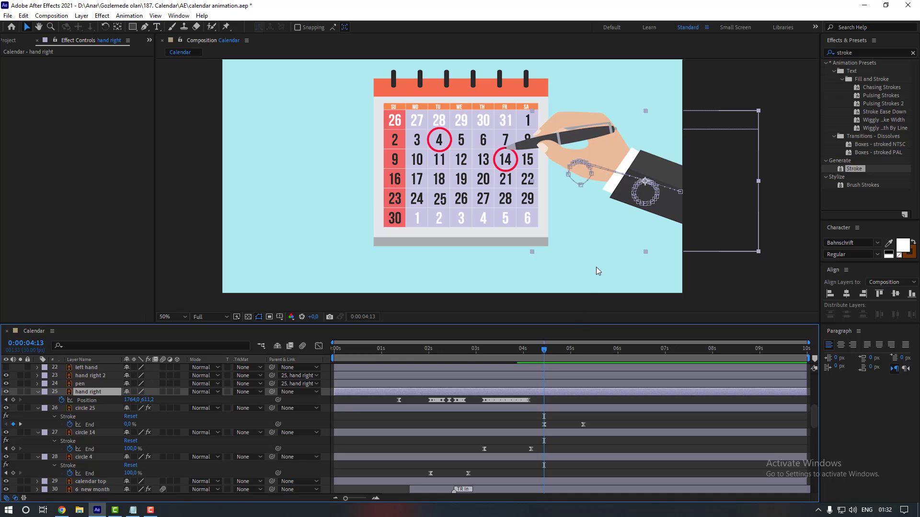
scroll(618, 207, up, 2)
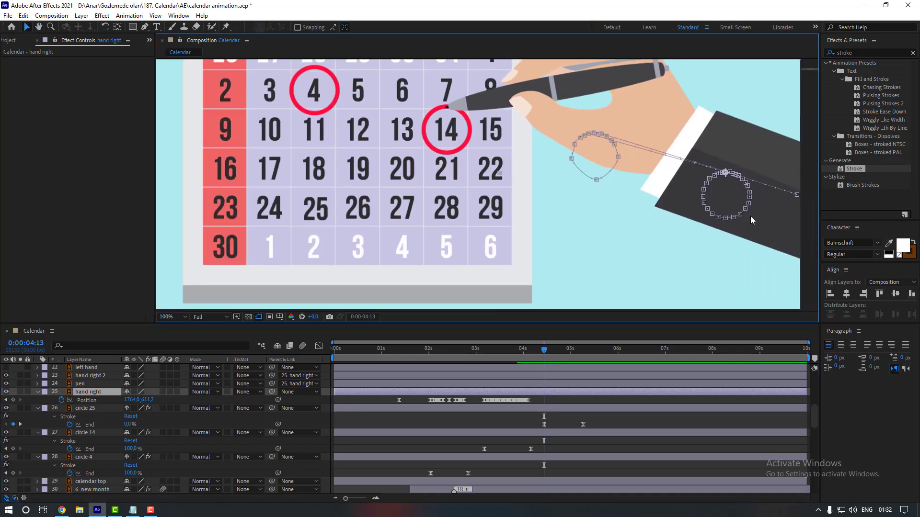
drag(752, 226, 632, 268)
key(Page_Down)
key(Page_Down)
key(Page_Up)
click(543, 400)
key(Delete)
key(Page_Down)
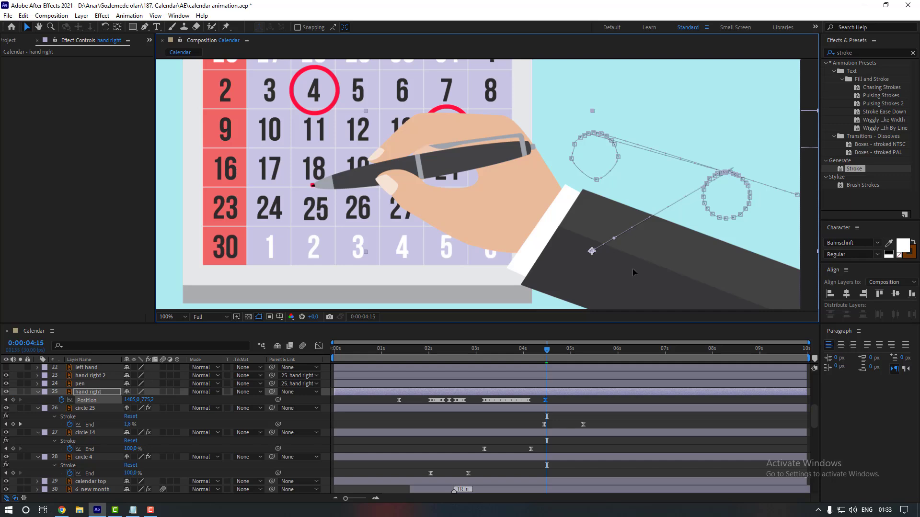
Keyframe the hand along the start of circle 25's stroke, reaching Position 1502,0, 777,2 at 0:00:04:16
drag(641, 271, 635, 282)
key(Page_Down)
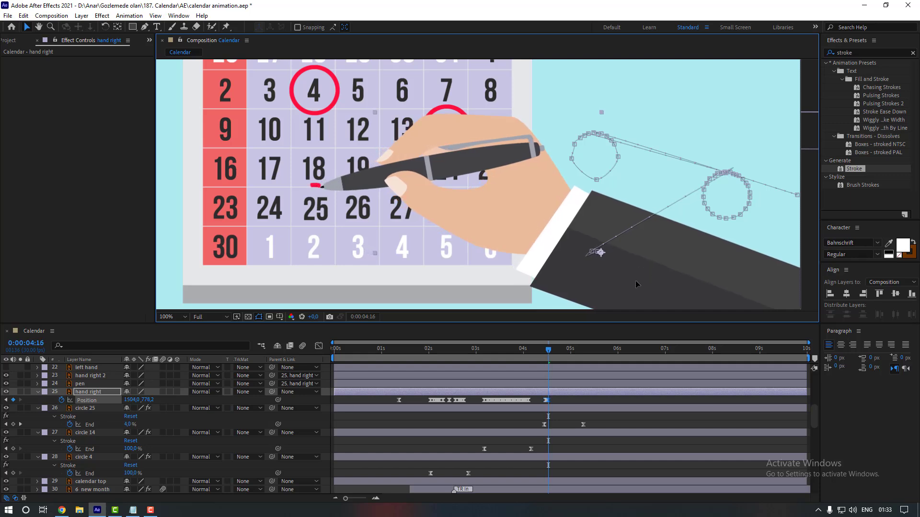
key(Up)
key(Page_Down)
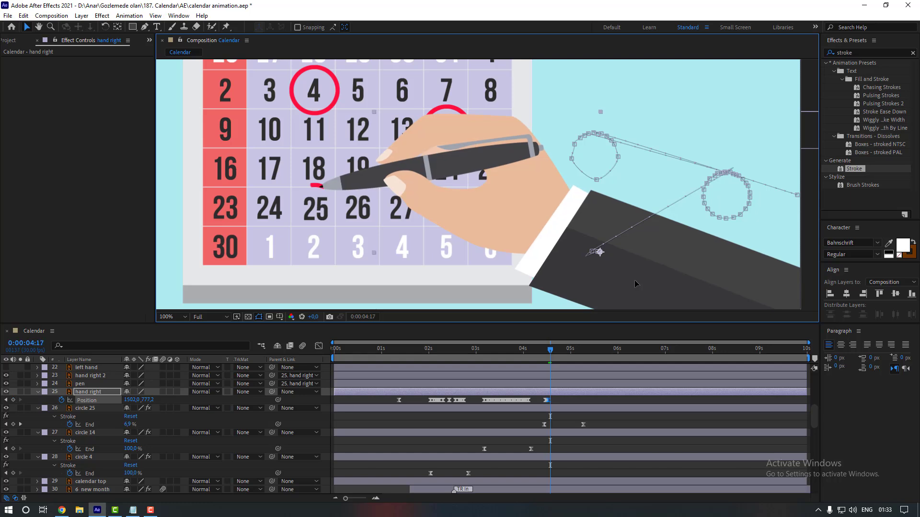
Keyframe the hand frame by frame around the rest of circle 25, reaching Position 1487,0, 773,2 at 0:00:05:07
drag(635, 281, 674, 252)
key(Page_Down)
key(Page_Down)
key(Page_Down)
key(Page_Down)
key(Page_Down)
key(Page_Down)
key(Page_Down)
key(Page_Down)
key(Page_Down)
key(Page_Down)
key(Page_Down)
key(Page_Down)
key(Page_Down)
key(Page_Down)
key(Page_Down)
key(Page_Down)
key(Page_Down)
key(Page_Down)
key(Page_Down)
key(Page_Down)
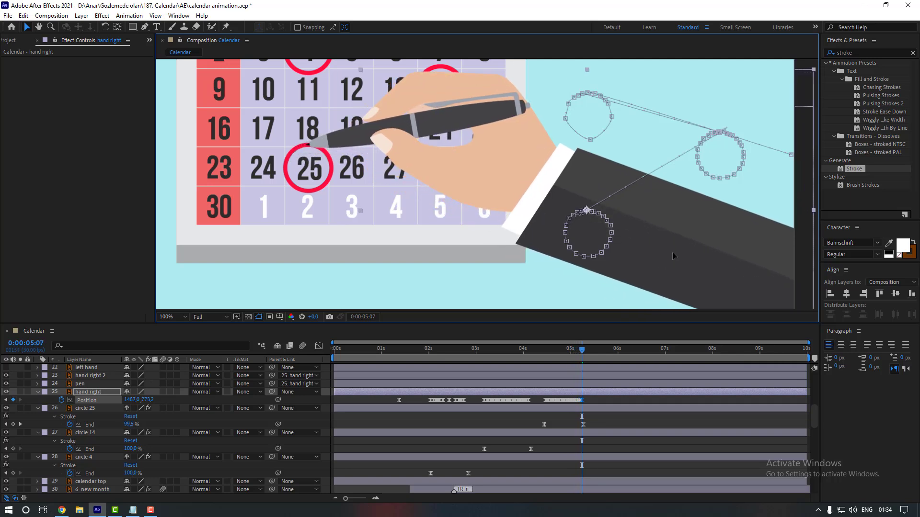
Preview the hand drawing all three circles in the full composition
scroll(631, 203, down, 2)
click(686, 213)
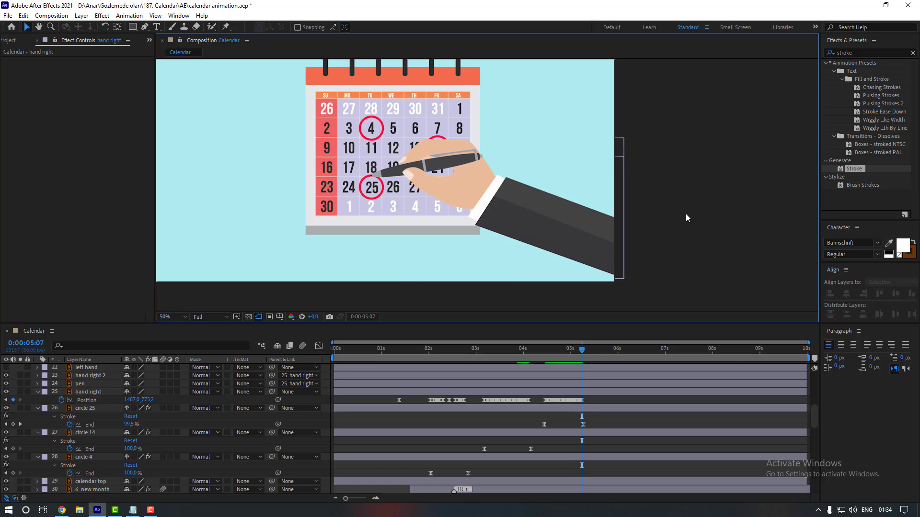
key(space)
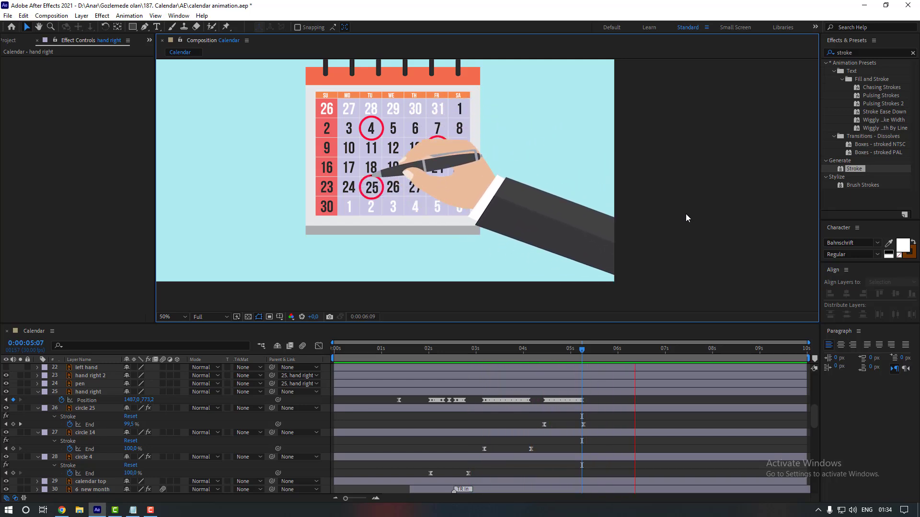
key(space)
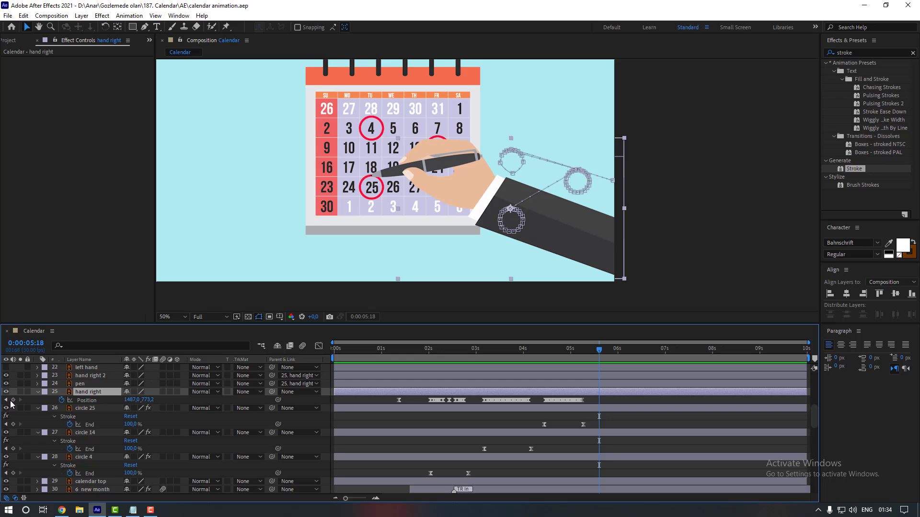
Hold the hand with a Position keyframe at 0:00:05:18, then withdraw it to Position 1903,0, 783,2 at 0:00:05:28
click(13, 400)
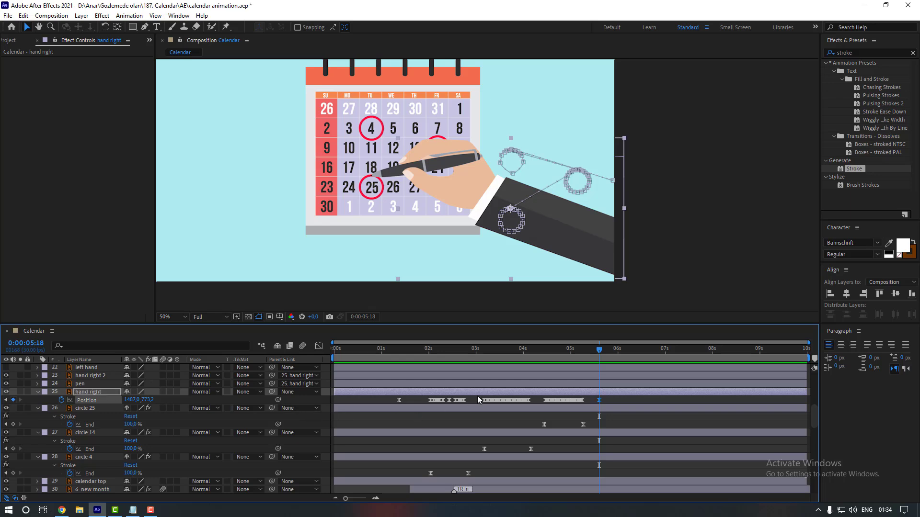
key(shift+Page_Down)
drag(555, 251, 655, 254)
click(642, 400)
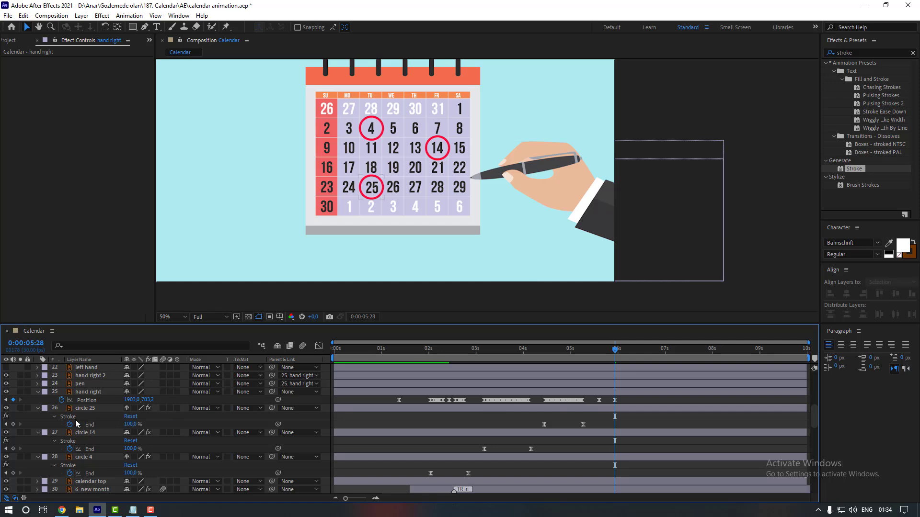
Show layers 1 to 22 and parent the left hand, paper and p layers to left arm
scroll(75, 420, up, 2)
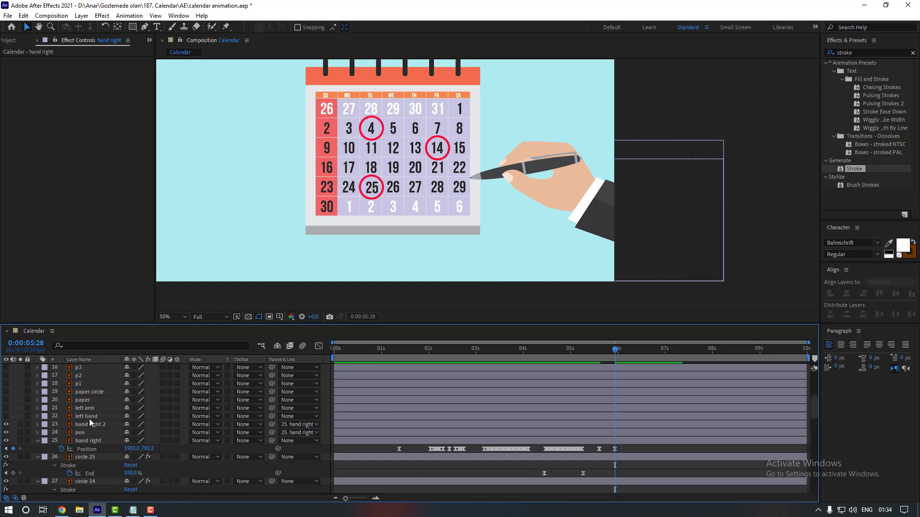
click(89, 417)
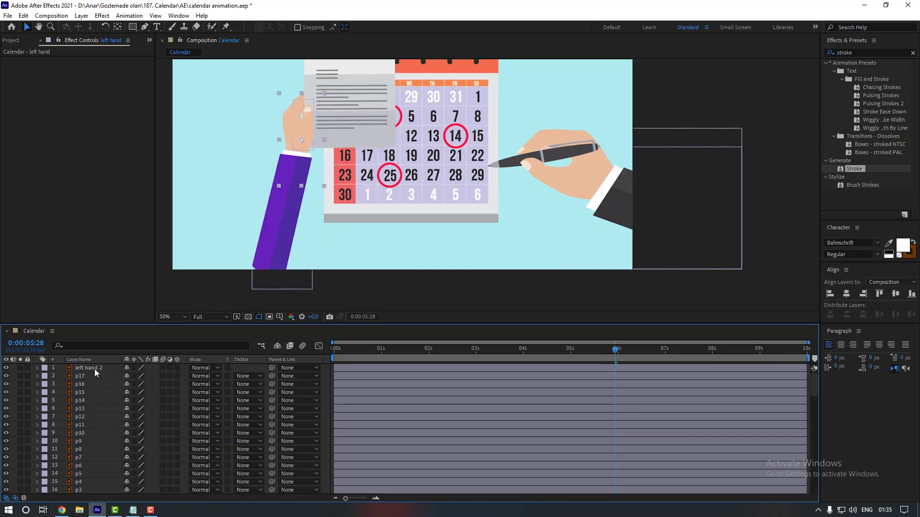
click(95, 369)
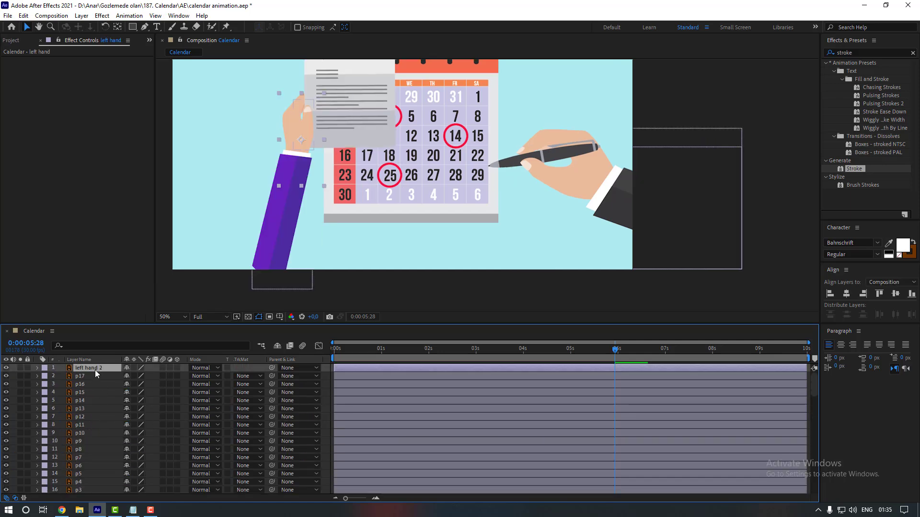
scroll(94, 393, down, 3)
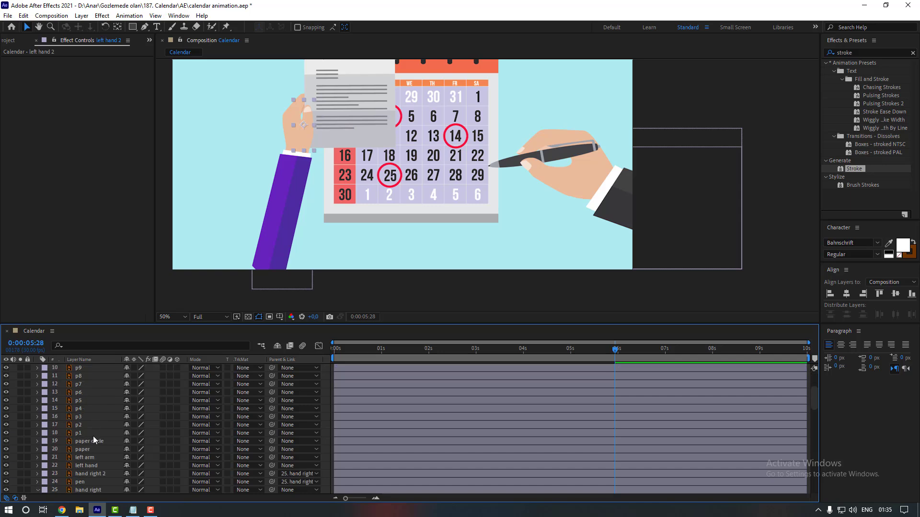
shift+click(93, 442)
shift+click(95, 449)
drag(272, 466, 97, 457)
Move the left arm layer down and to the right so its paper overlaps the left part of the calendar
click(97, 457)
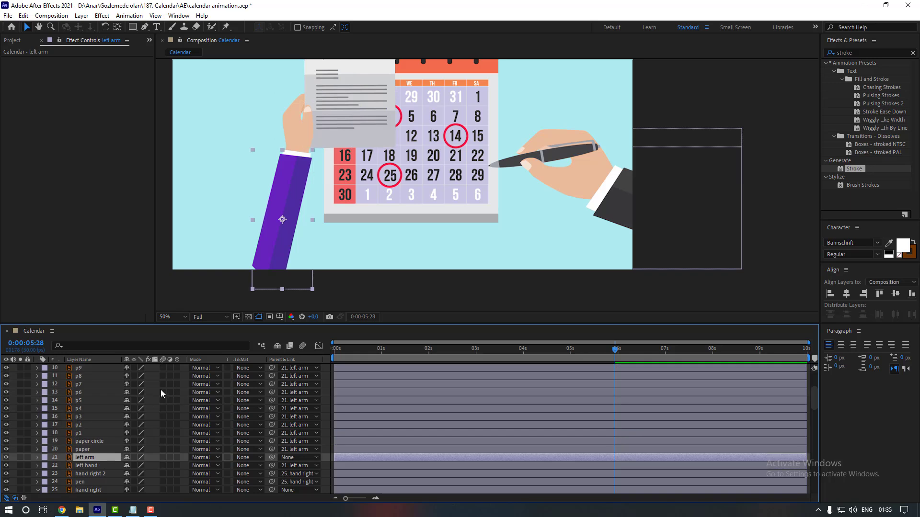
drag(271, 246, 265, 260)
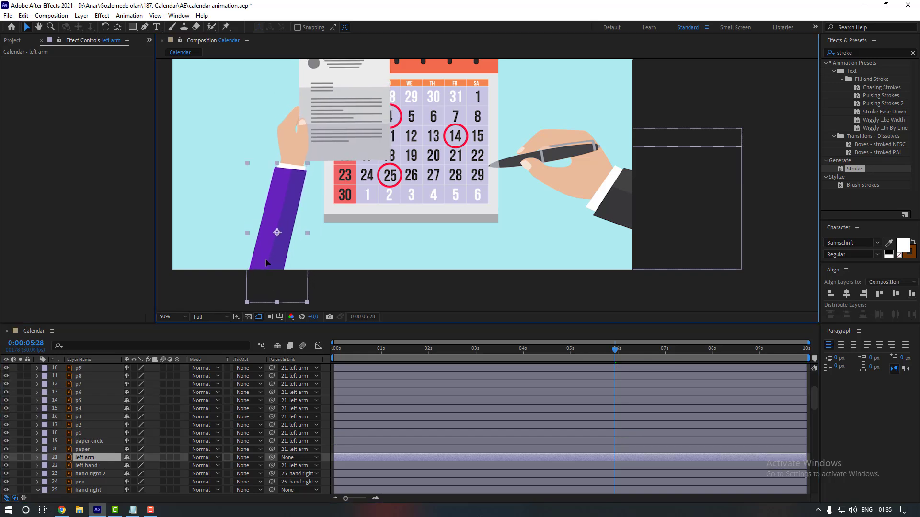
key(space)
drag(316, 213, 300, 244)
key(comma)
key(v)
drag(368, 239, 387, 251)
key(period)
key(space)
drag(420, 207, 456, 164)
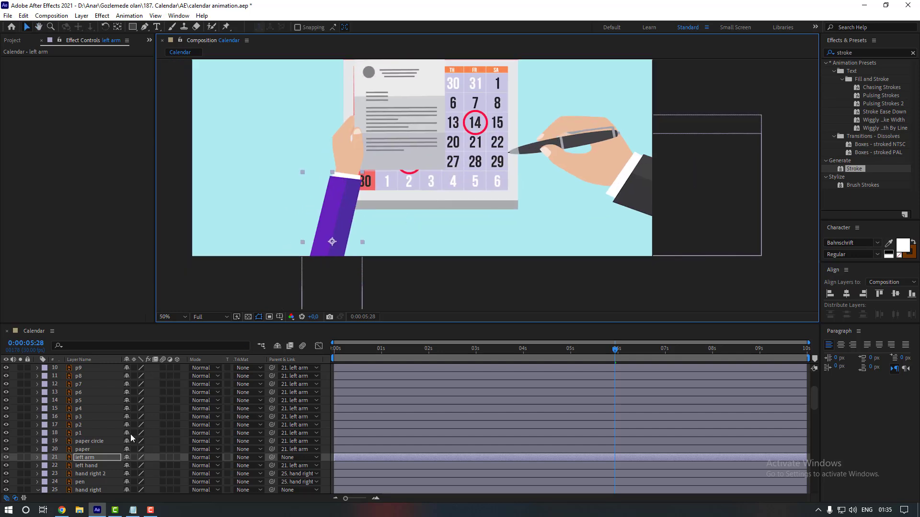
With the left arm layer isolated, move its anchor point below the composition's lower edge at the sleeve base, and restore the full view
click(20, 457)
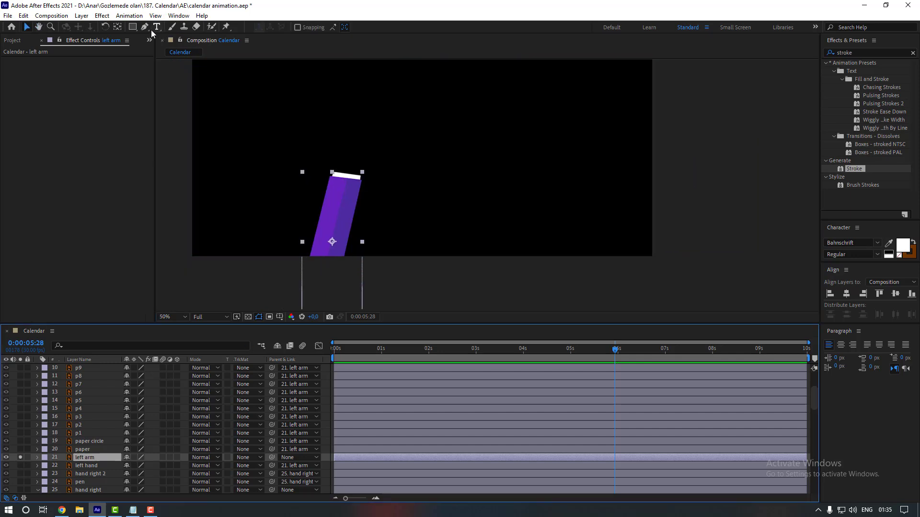
click(120, 28)
key(space)
drag(351, 173, 375, 104)
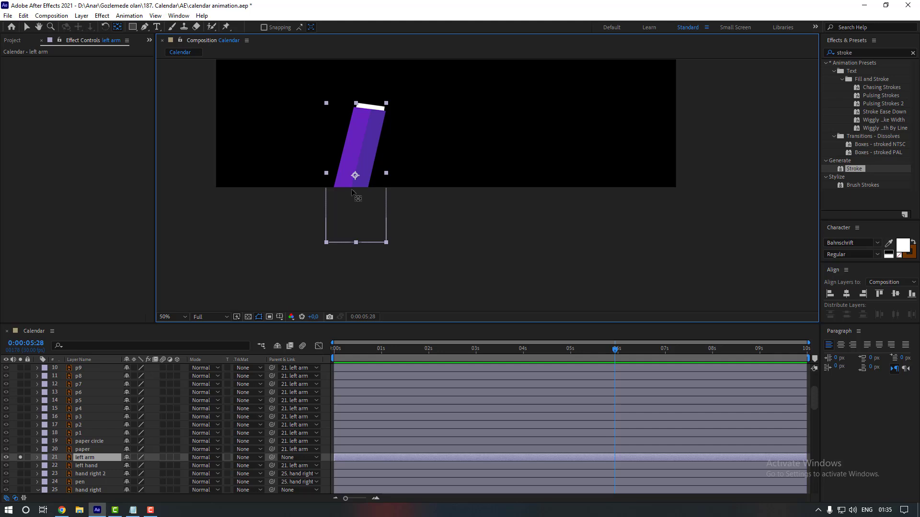
drag(351, 190, 348, 204)
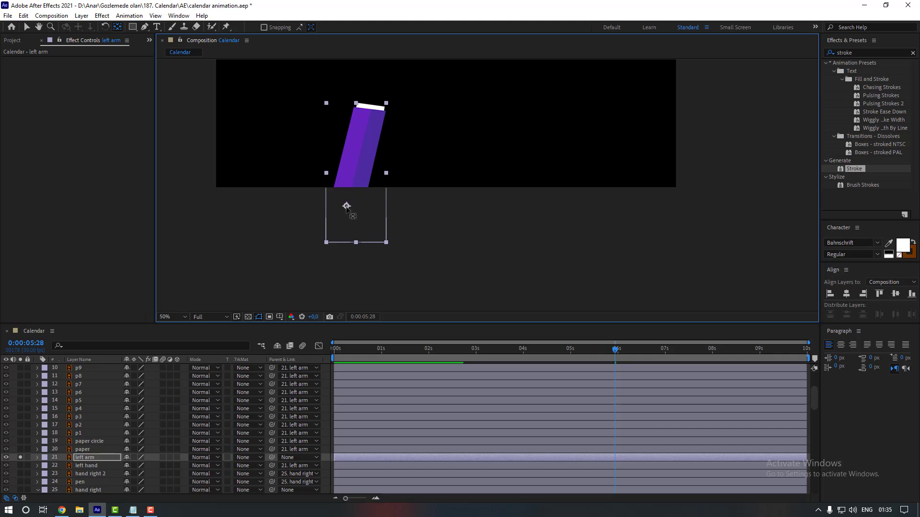
click(20, 457)
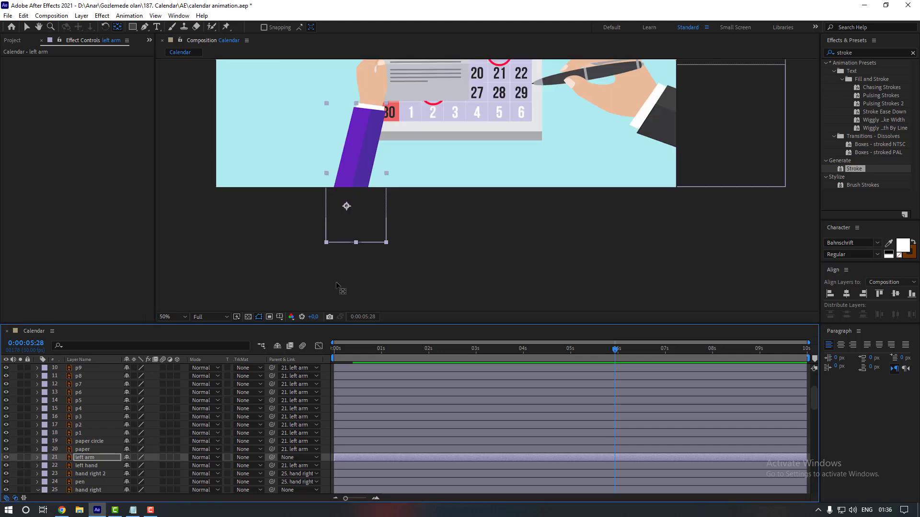
drag(406, 218, 387, 263)
key(v)
click(406, 261)
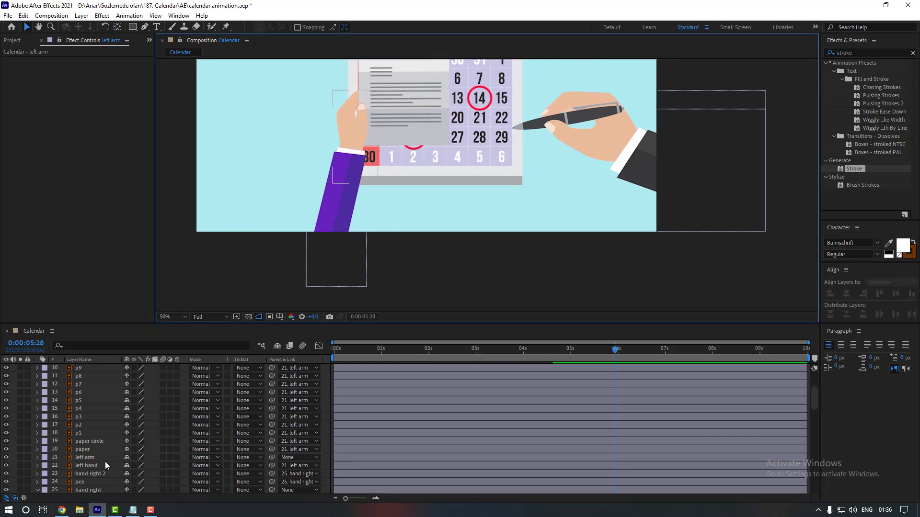
Keyframe the left arm's Rotation at 0° at 0:00:05:28 and about -107° at 0:00:05:18, so it swings out of frame
click(93, 458)
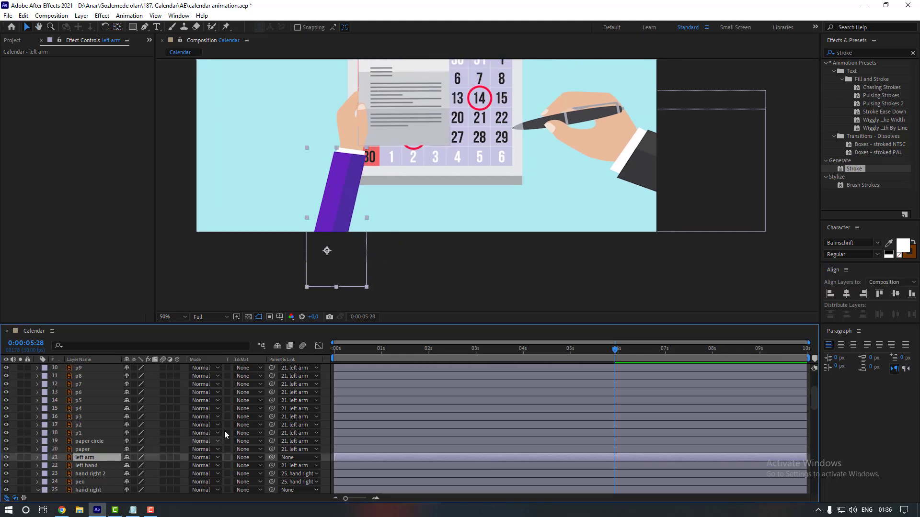
key(r)
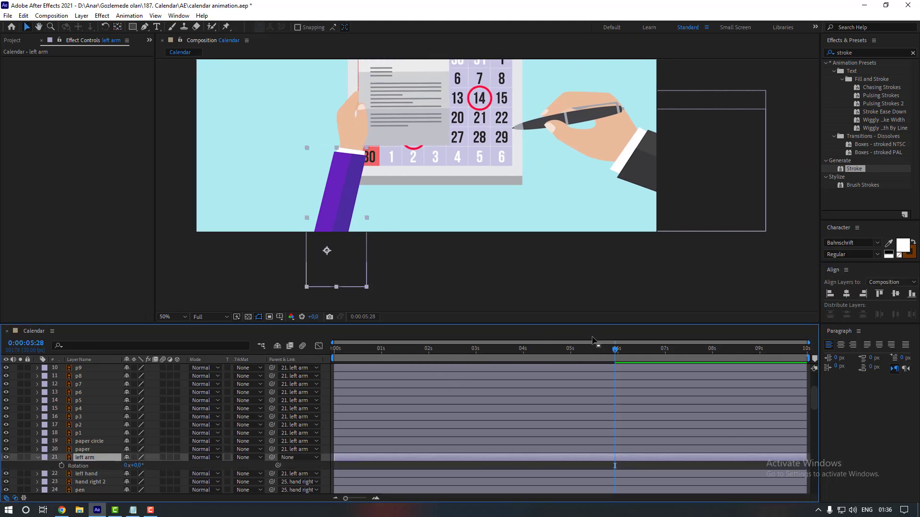
click(61, 466)
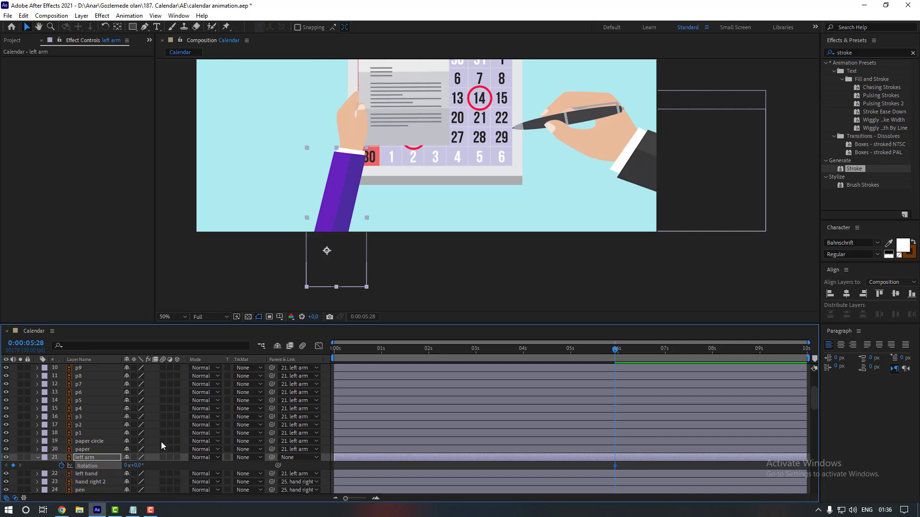
key(shift+Page_Up)
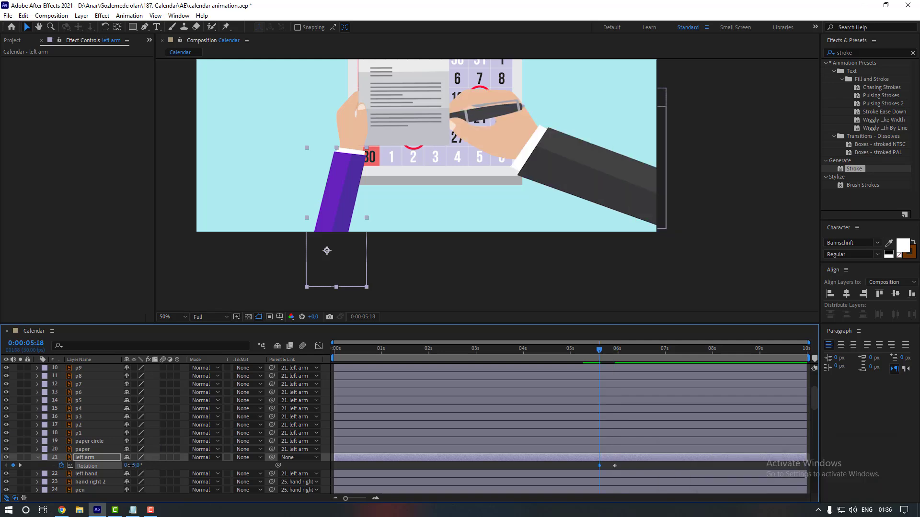
drag(130, 465, 89, 469)
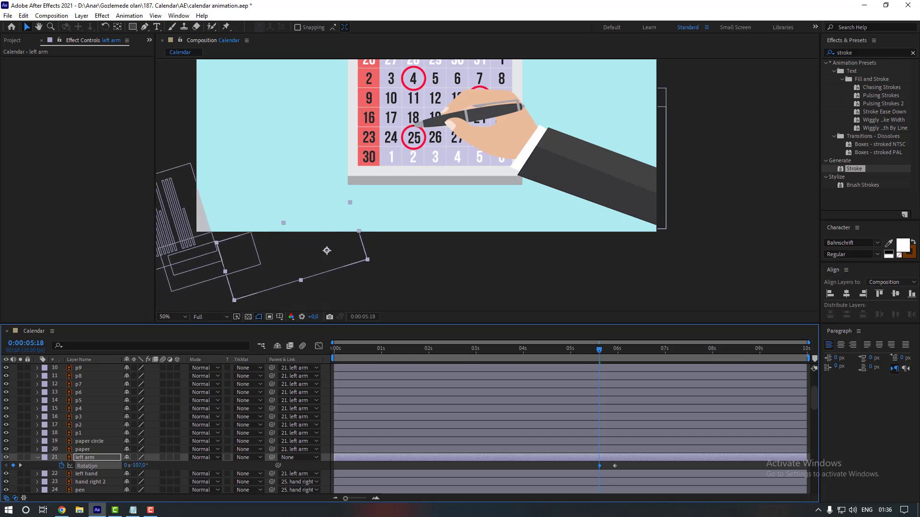
Keyframe the left arm's Rotation at 20° at 0:00:05:28 and -20° at 0:00:06:08
key(shift+Page_Down)
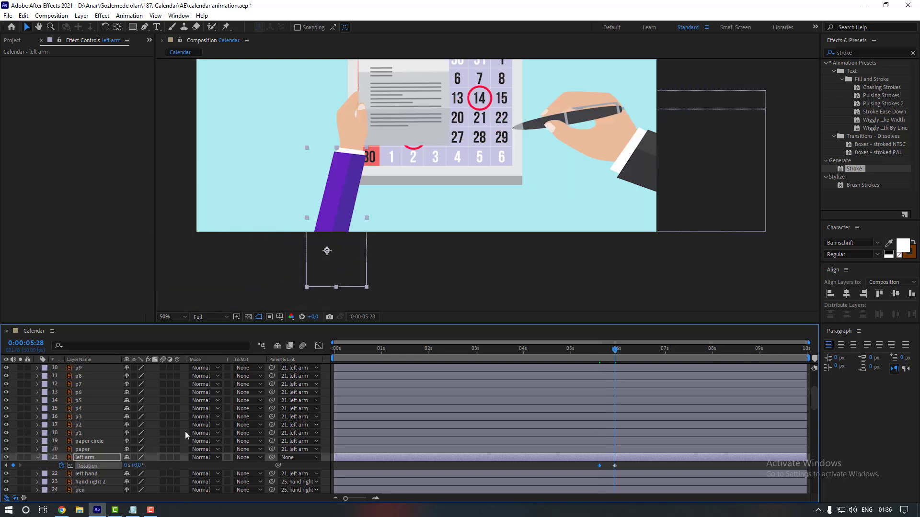
click(138, 465)
text(30)
key(Return)
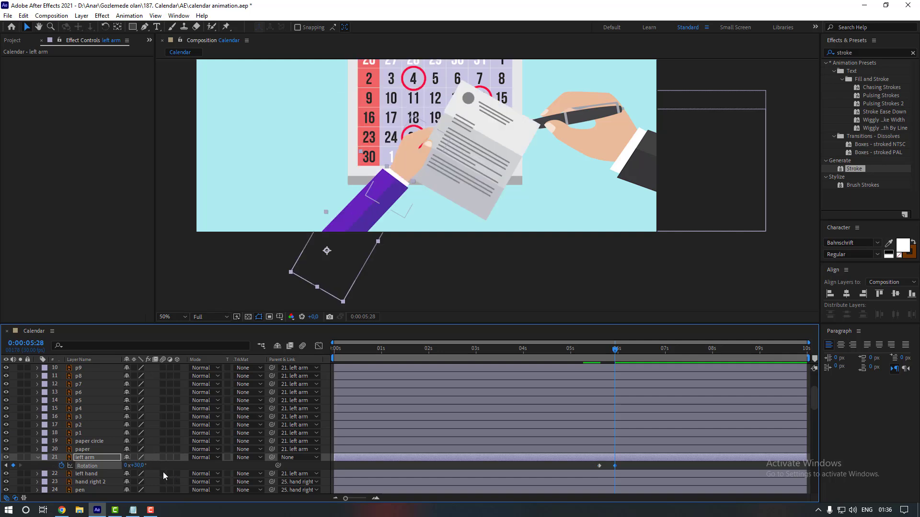
key(Return)
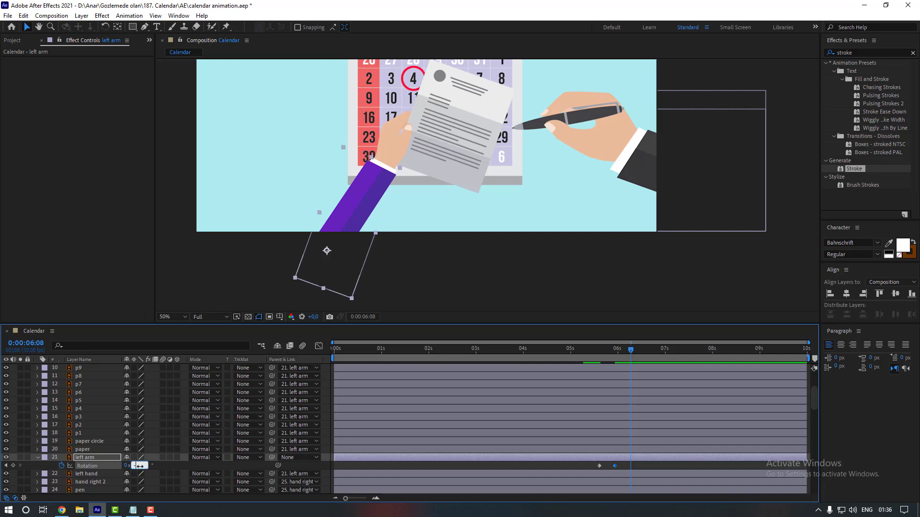
text(-10)
key(Return)
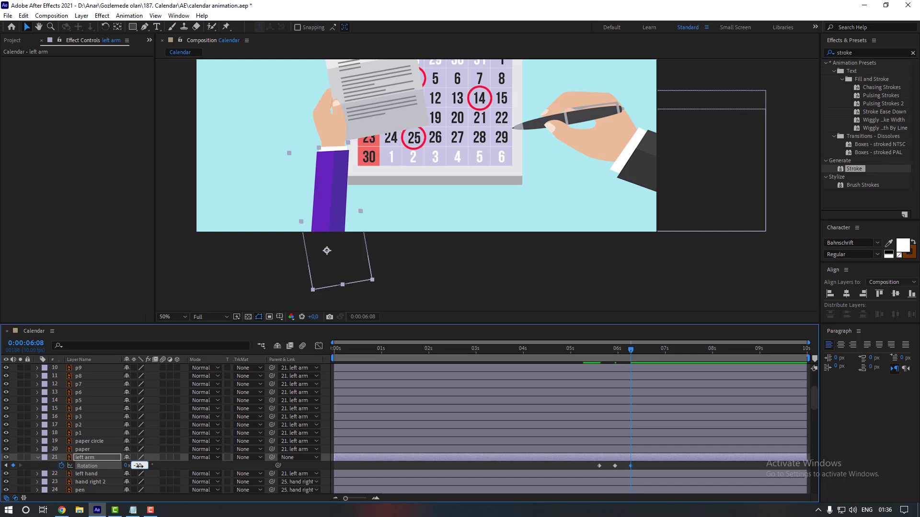
key(Return)
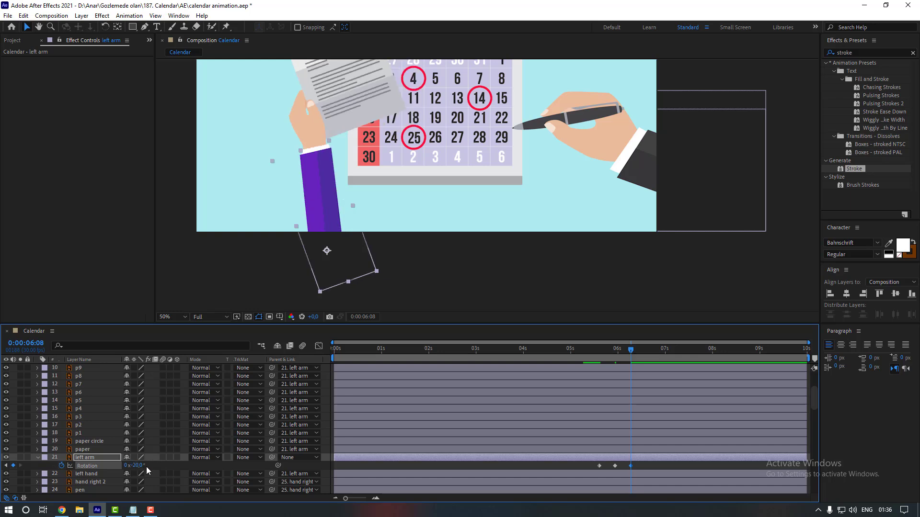
Keyframe the left arm's Rotation at 5° at 0:00:06:18 and 0° at 0:00:06:28
key(shift+Page_Down)
click(137, 466)
text(10)
key(Return)
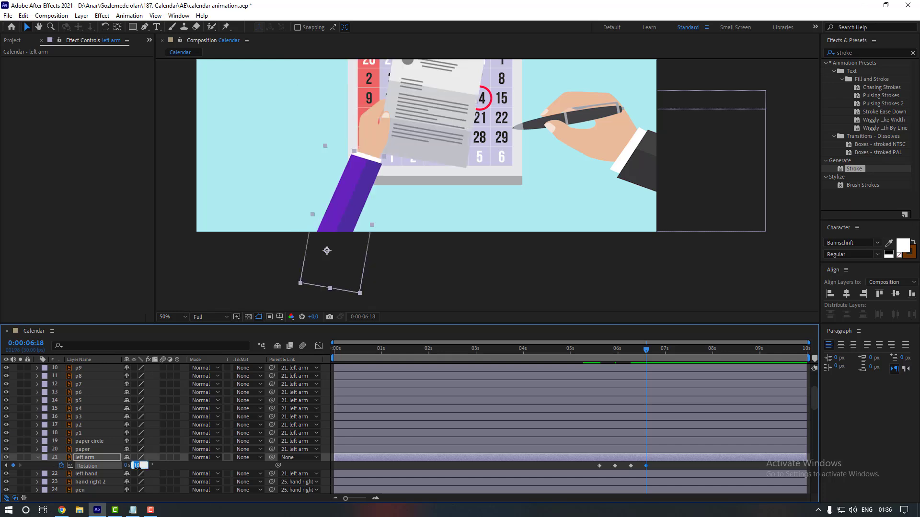
text(5)
key(Return)
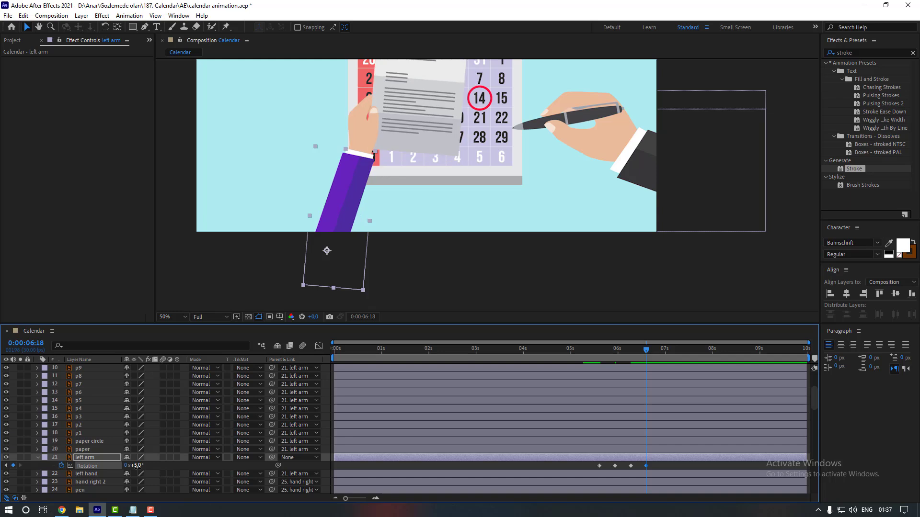
text(0)
key(Return)
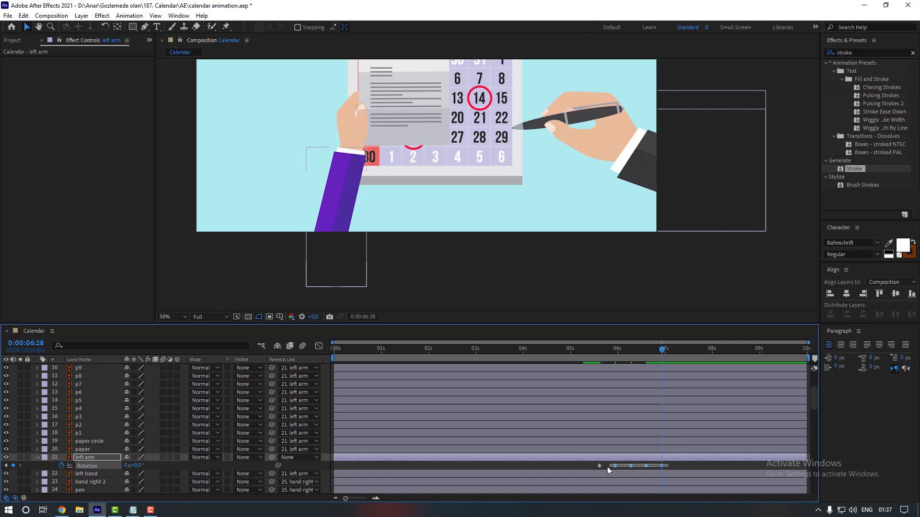
Apply Easy Ease to all of the left arm's Rotation keyframes
right_click(662, 466)
mouse_move(692, 460)
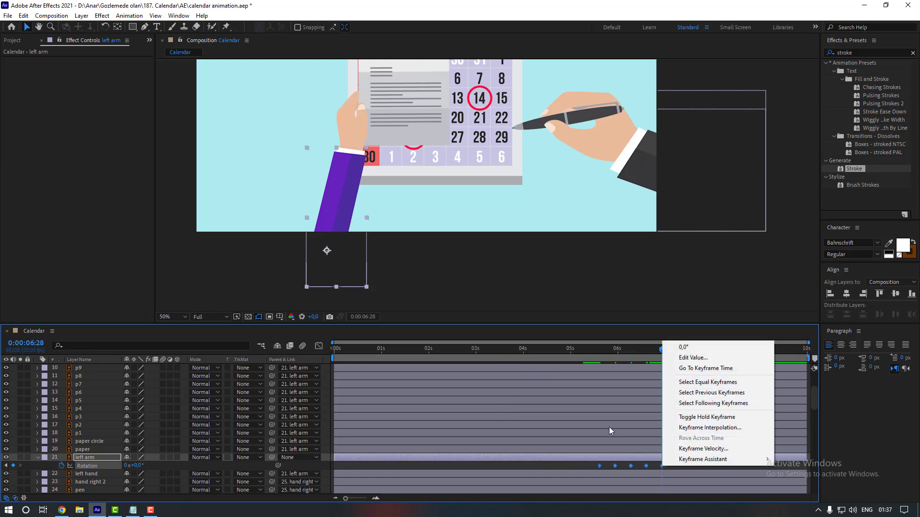
click(599, 401)
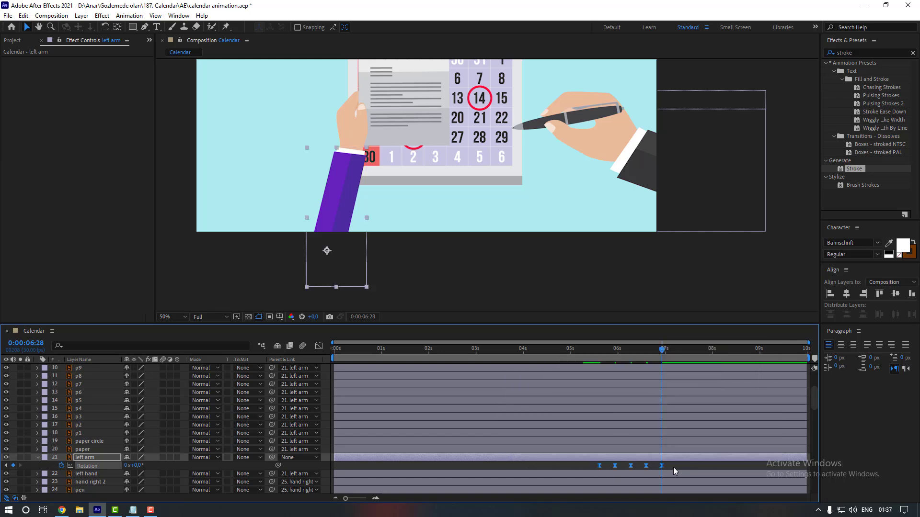
Preview the left arm swinging in with the paper from about 0:00:05:07
click(582, 350)
scroll(578, 254, down, 1)
drag(578, 244, 570, 271)
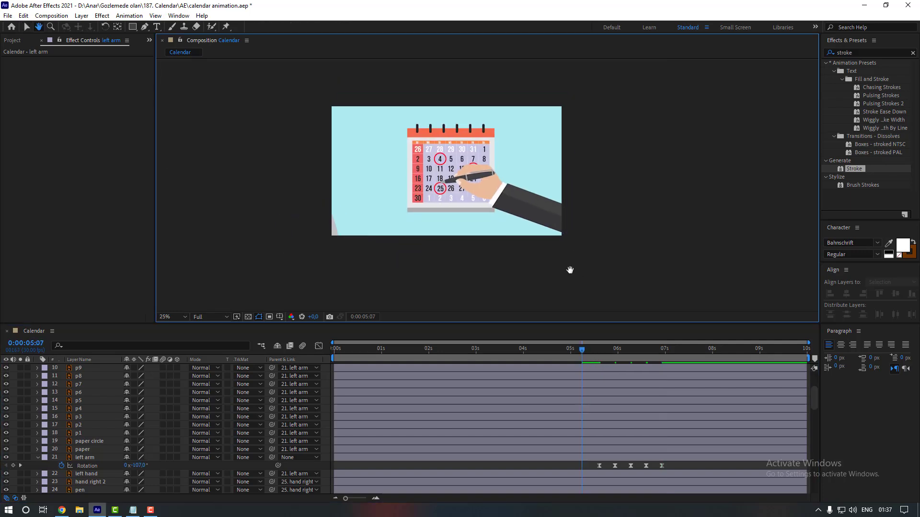
key(space)
key(space)
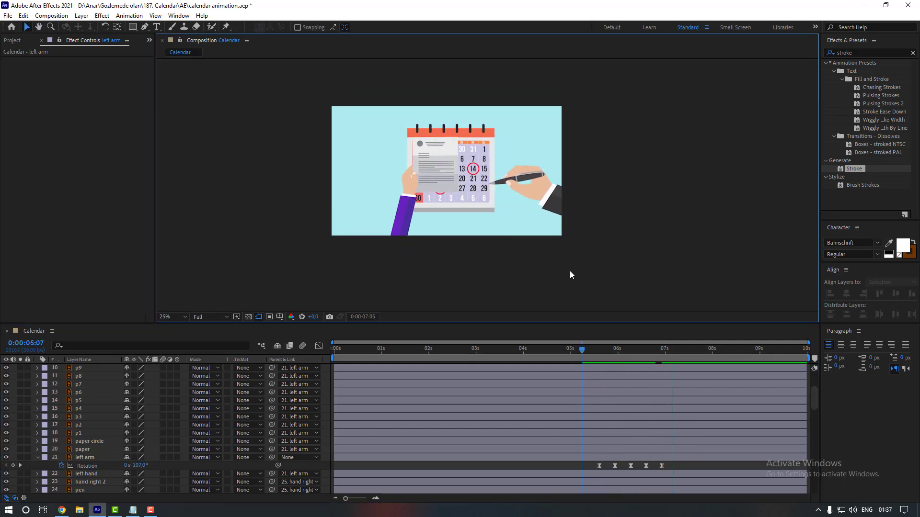
key(period)
drag(444, 223, 478, 194)
click(587, 350)
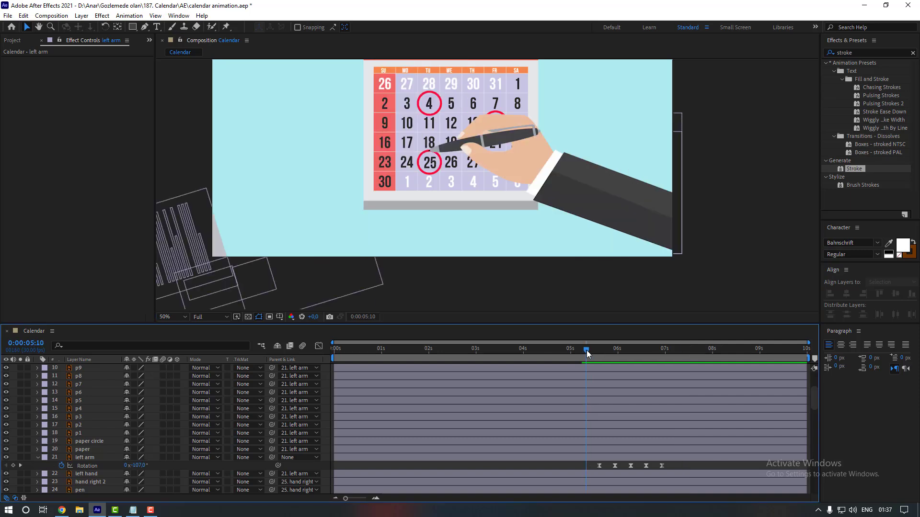
key(space)
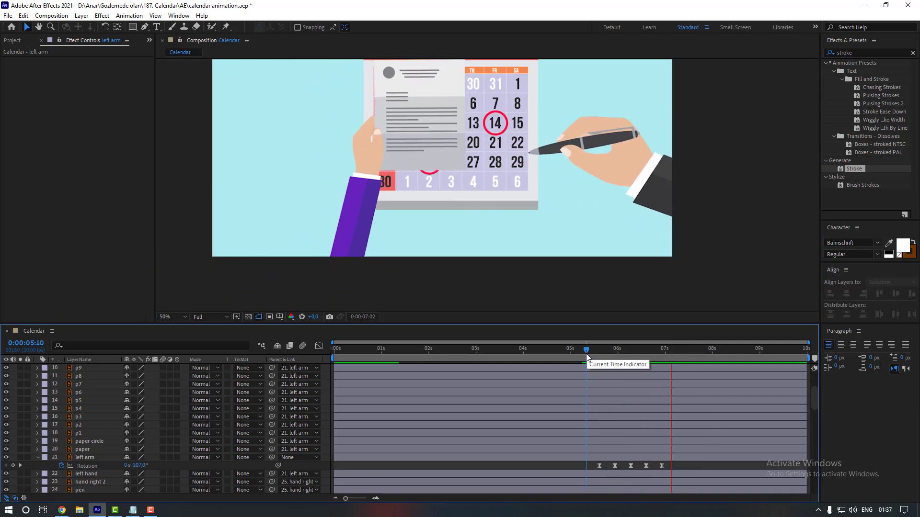
Delete the left arm's Rotation keyframe at 0:00:06:18, move the last one to about 0:00:06:17, and preview the swing
drag(594, 358, 643, 365)
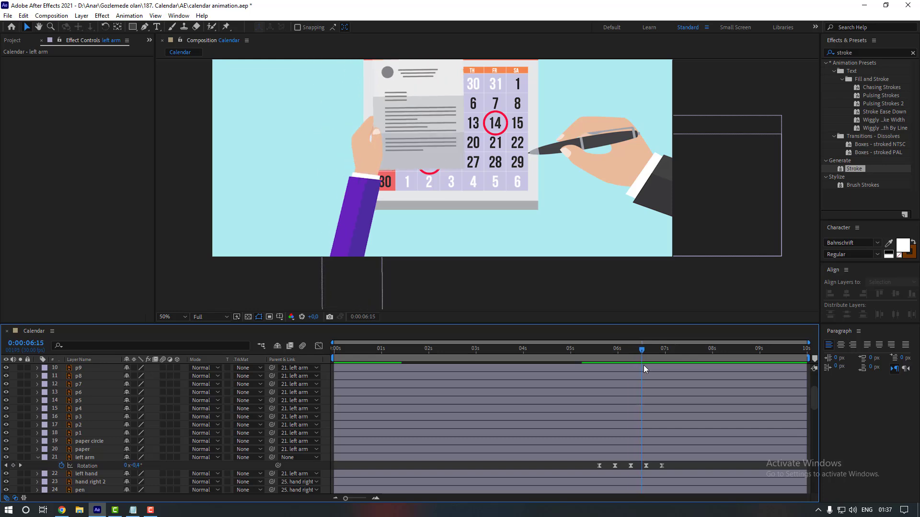
click(647, 466)
key(Delete)
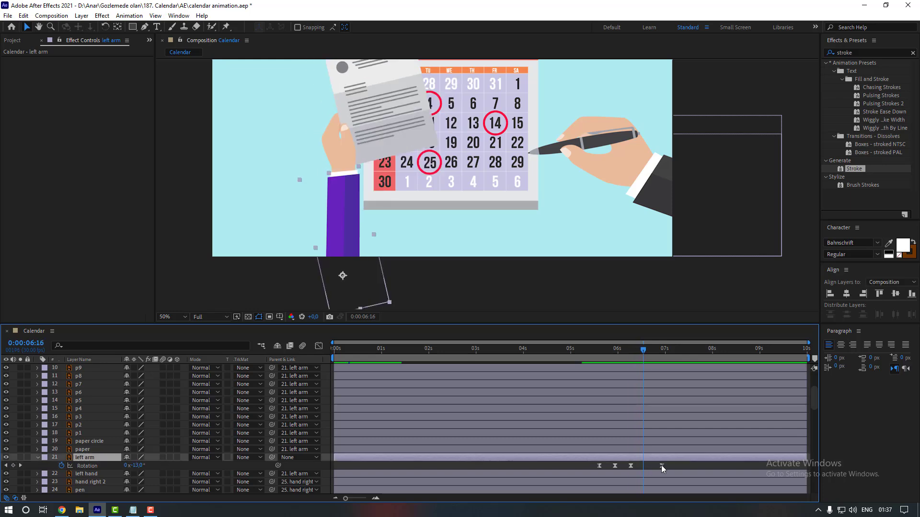
drag(661, 465, 644, 467)
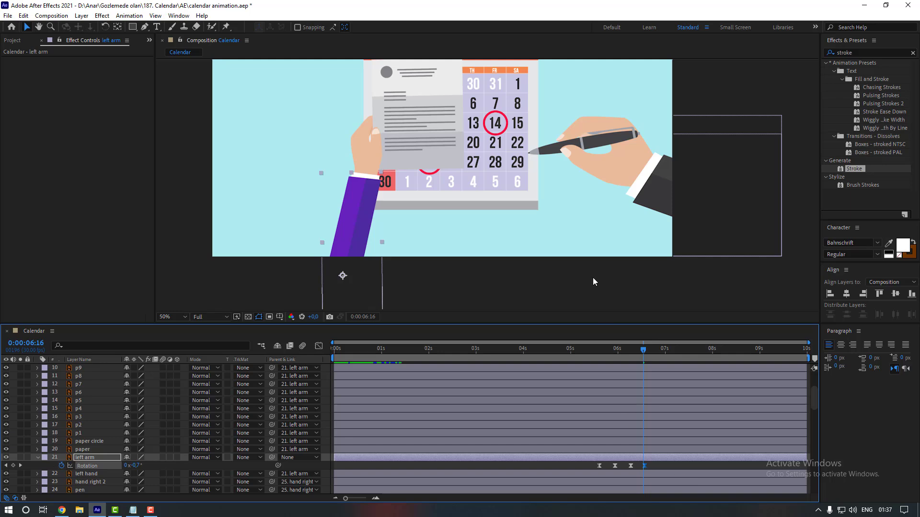
click(586, 352)
key(space)
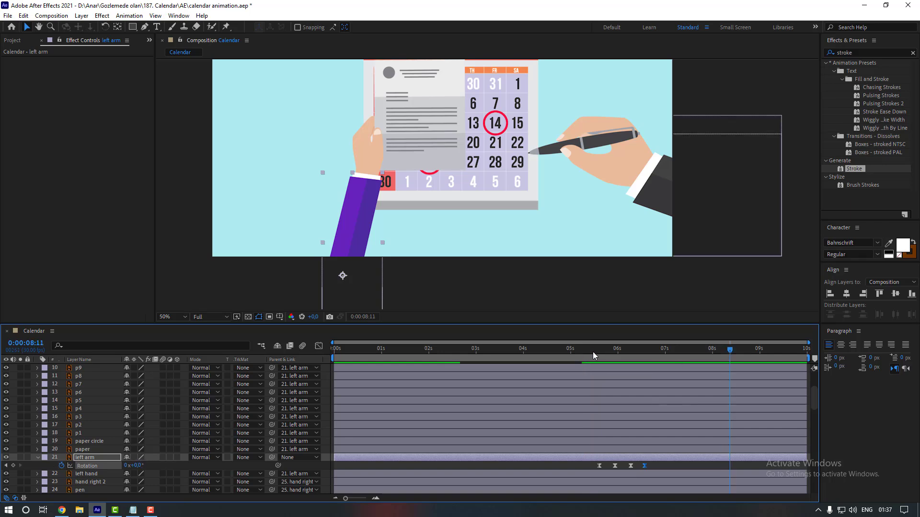
Apply Animation Composer's Overshoot Scale From Anchor Point preset to the paper circle layer as an In transition
drag(593, 351, 645, 355)
click(100, 434)
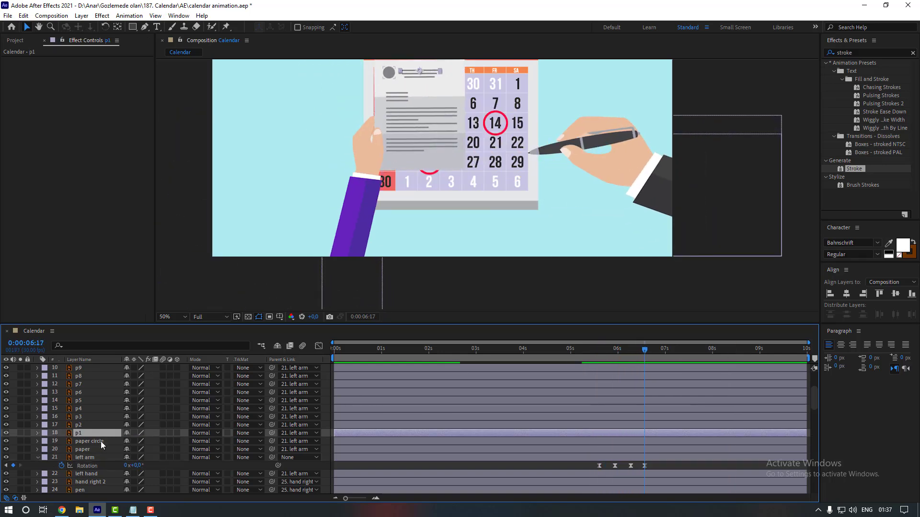
click(100, 441)
click(179, 15)
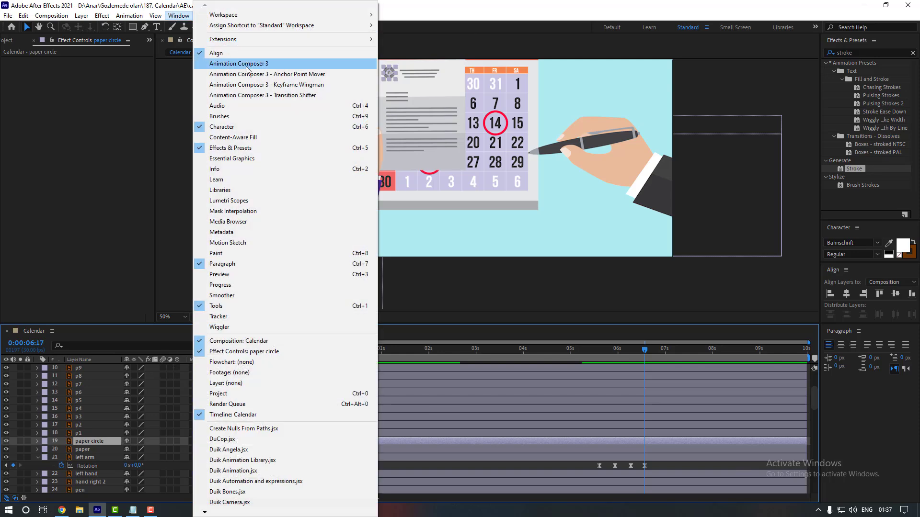
click(247, 65)
click(570, 257)
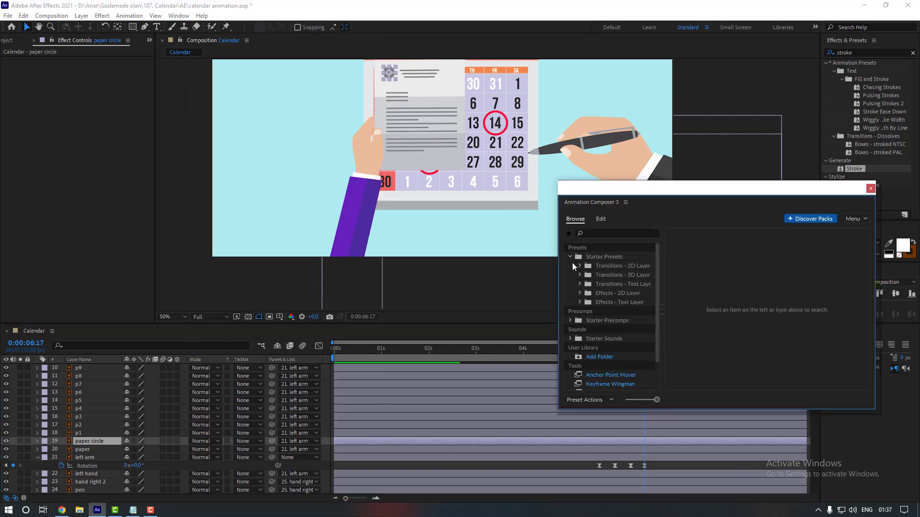
click(580, 266)
click(613, 348)
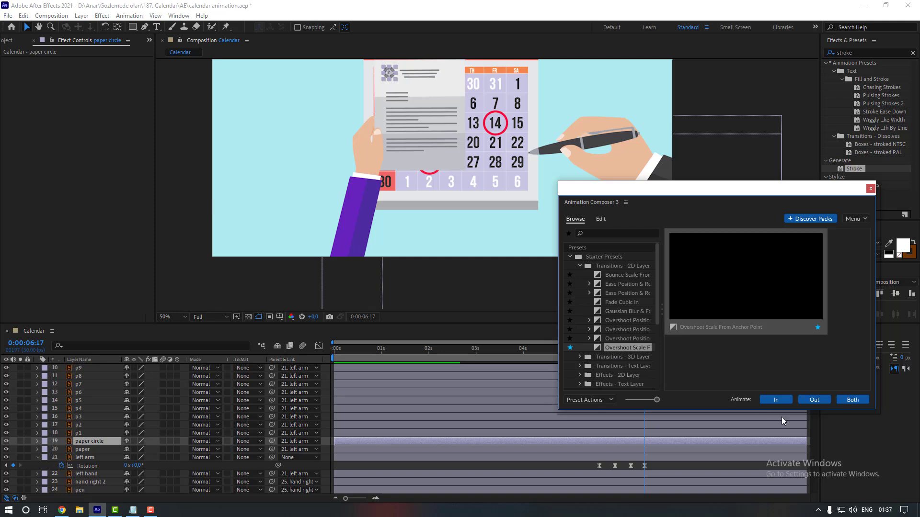
click(776, 401)
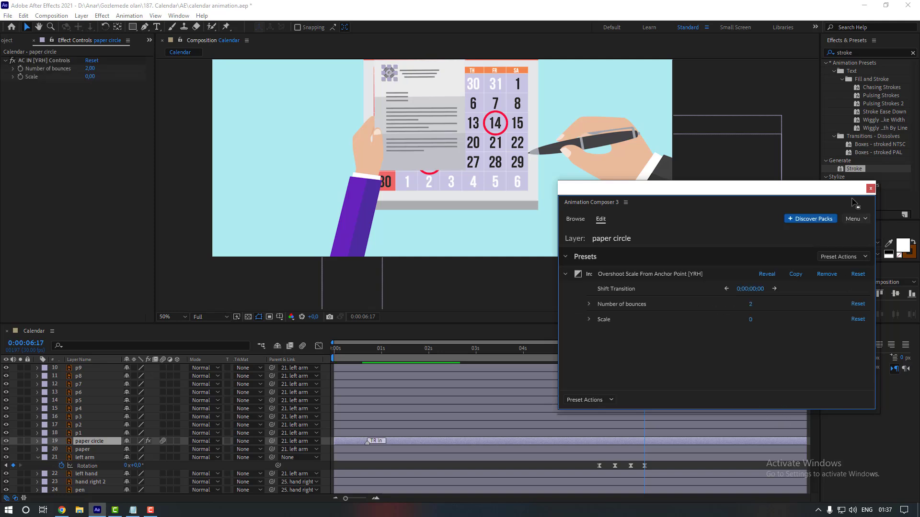
click(871, 189)
Shift the paper circle layer to start at about 0:00:05:24 and preview its scale-in with the arm swing
drag(401, 440, 675, 445)
click(596, 351)
key(space)
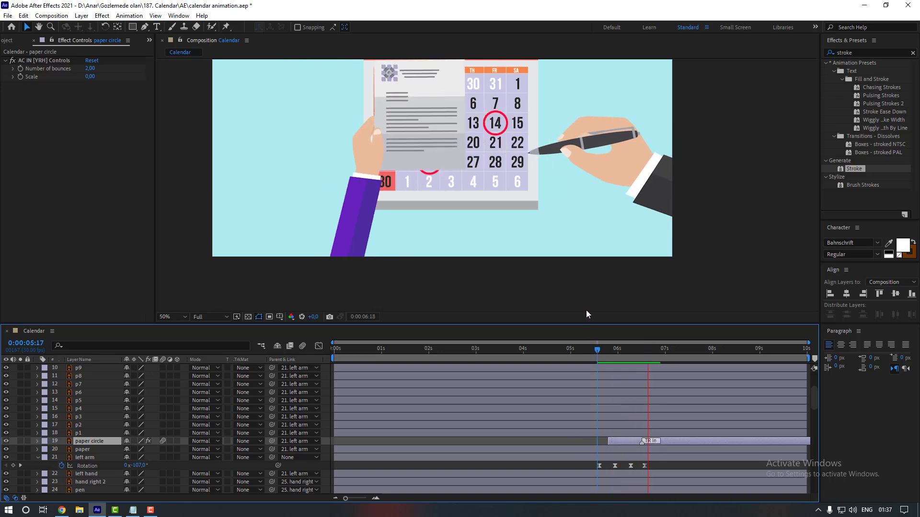
key(space)
click(542, 245)
drag(541, 245, 545, 281)
drag(619, 357, 609, 359)
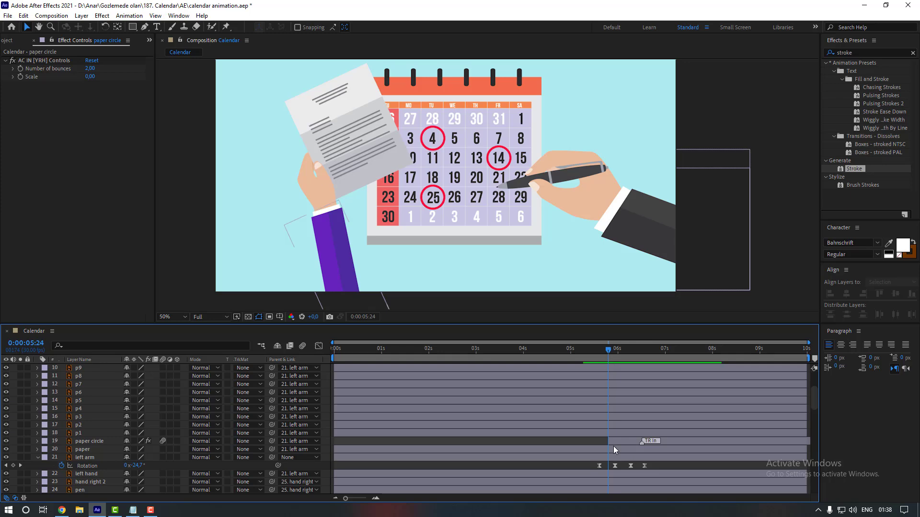
Delay the paper circle layer to start at about 0:00:06:05 and preview its scale-in with the arm swing
drag(612, 442, 623, 443)
click(592, 359)
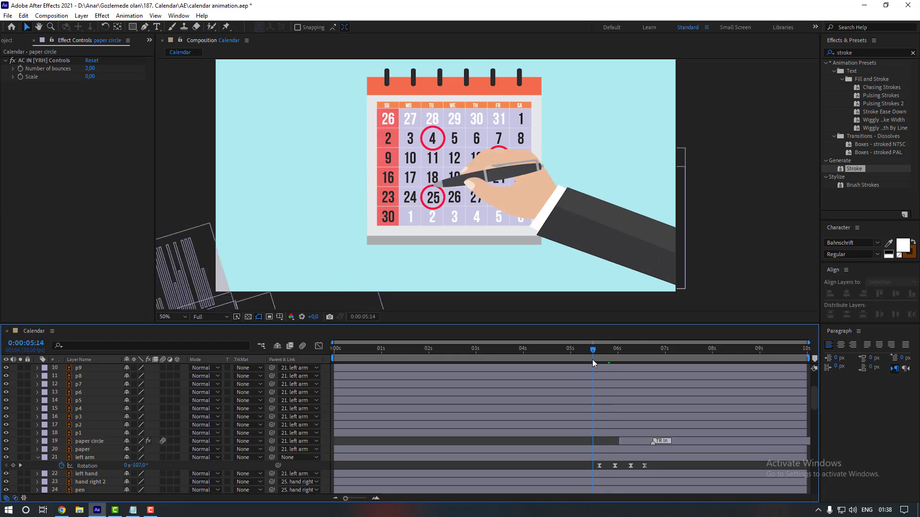
key(space)
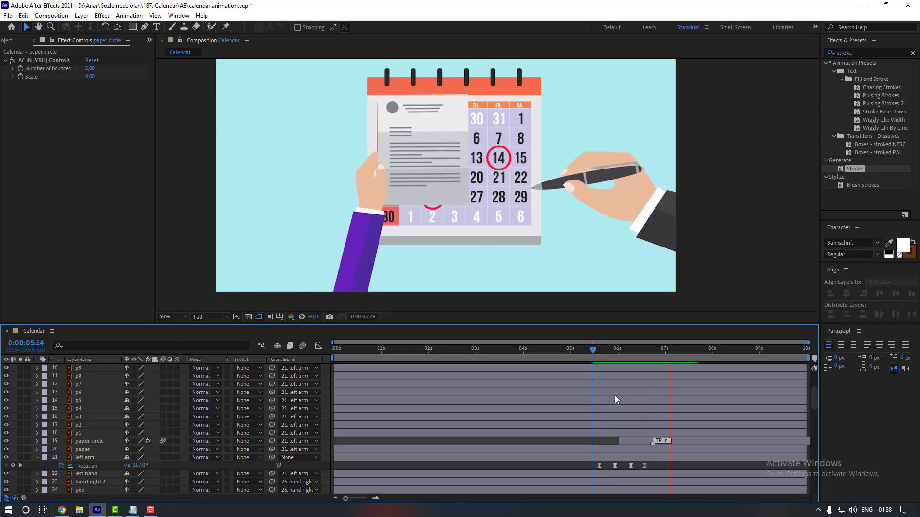
key(space)
drag(628, 441, 634, 442)
click(586, 352)
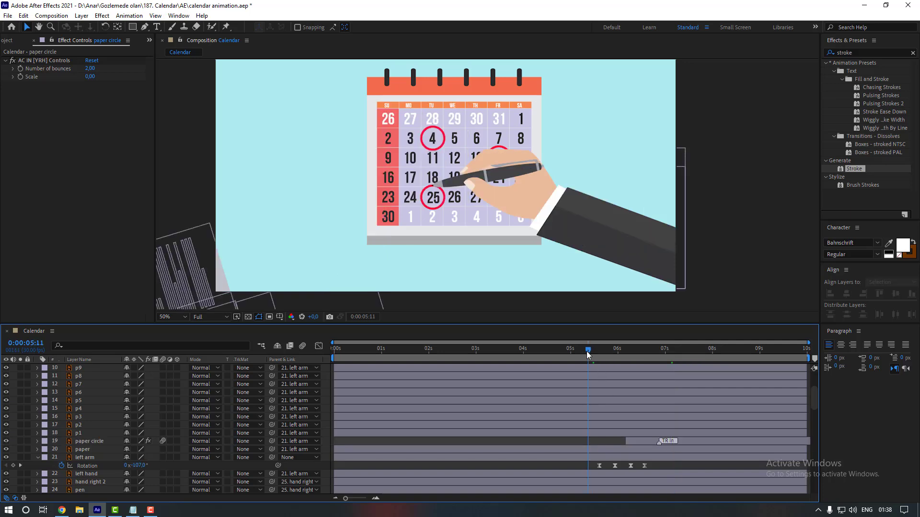
key(space)
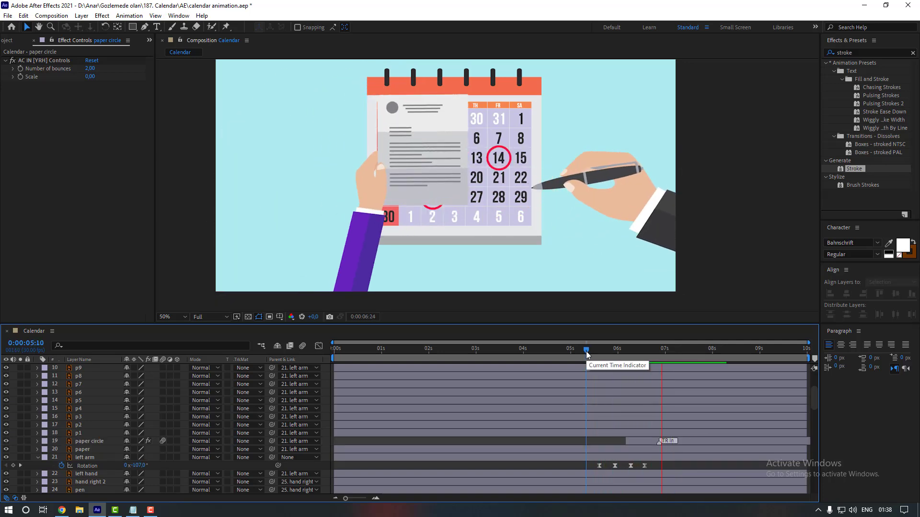
Set the left arm's Rotation keyframe at 0:00:05:28 to 13° and preview the swing
click(597, 354)
click(614, 354)
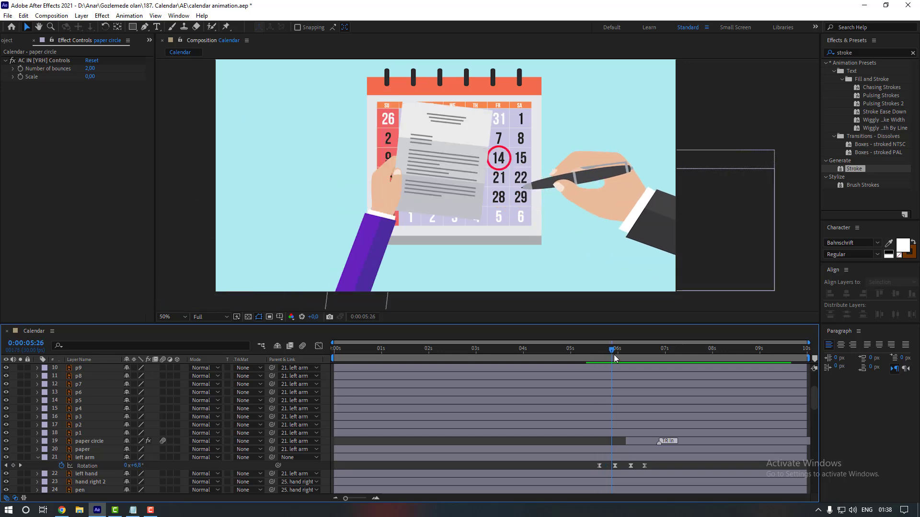
click(137, 465)
text(13)
key(Return)
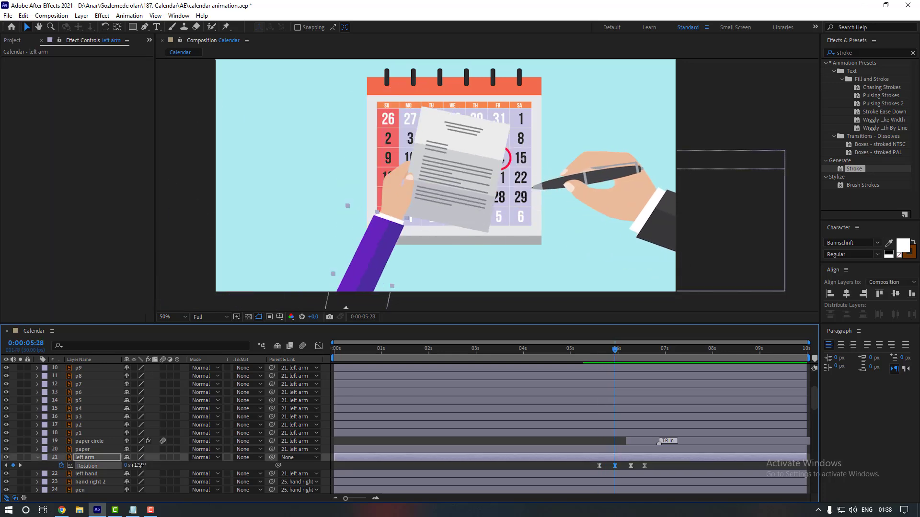
click(595, 354)
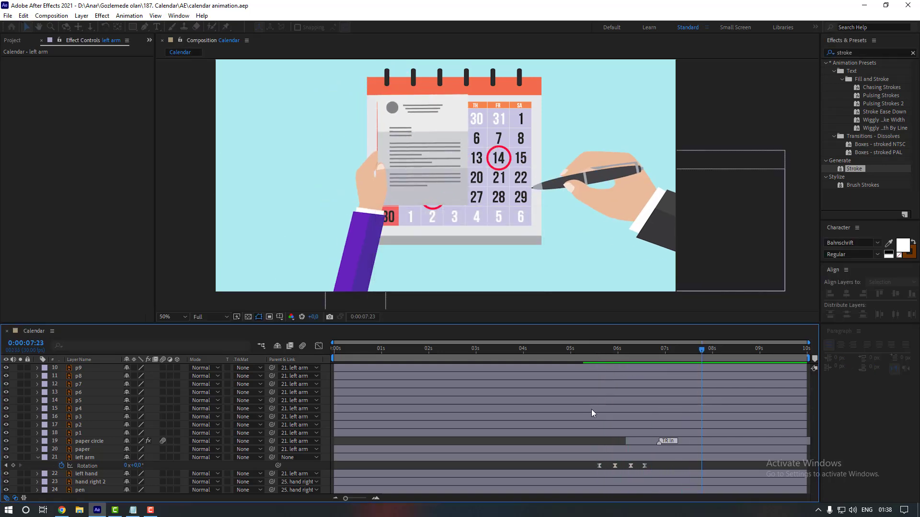
Add a Scale keyframe to layer p1 at 0:00:06:12 with unlinked proportions and the horizontal scale at 0%
click(87, 433)
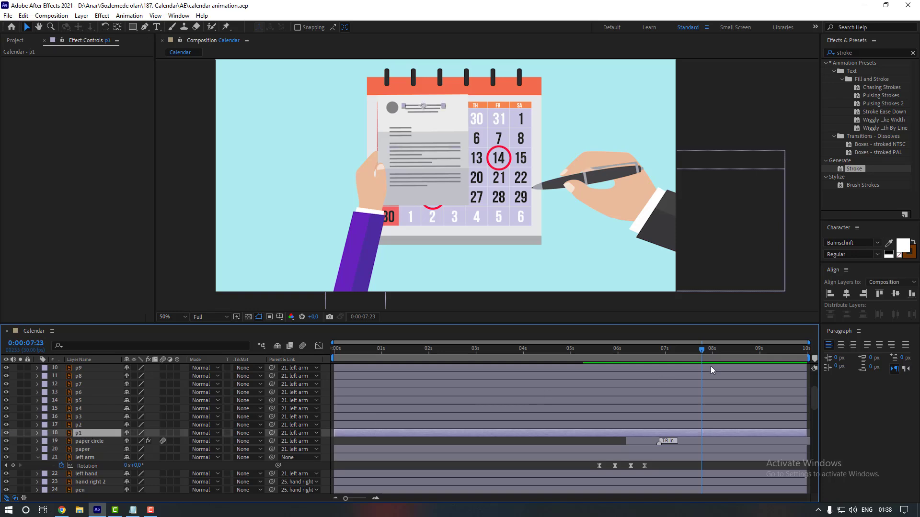
click(637, 352)
key(s)
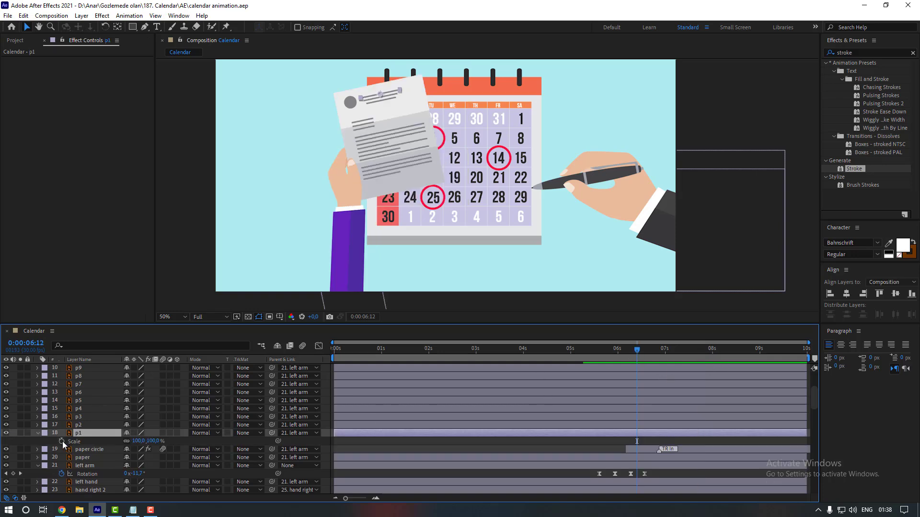
click(61, 441)
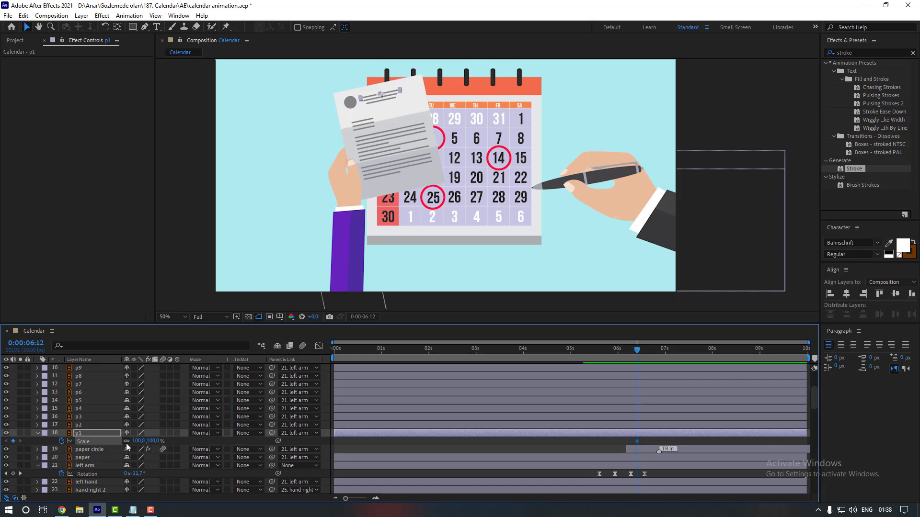
click(126, 441)
click(138, 441)
text(0)
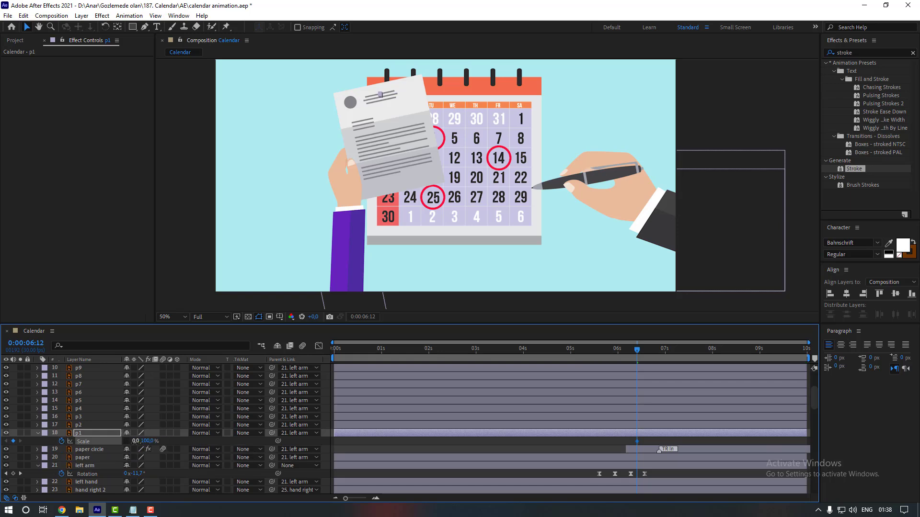
key(Return)
Keyframe p1's horizontal scale to 110% at 0:00:06:22, 95% at 0:00:07:02 and 100% at 0:00:07:12
key(shift+Page_Down)
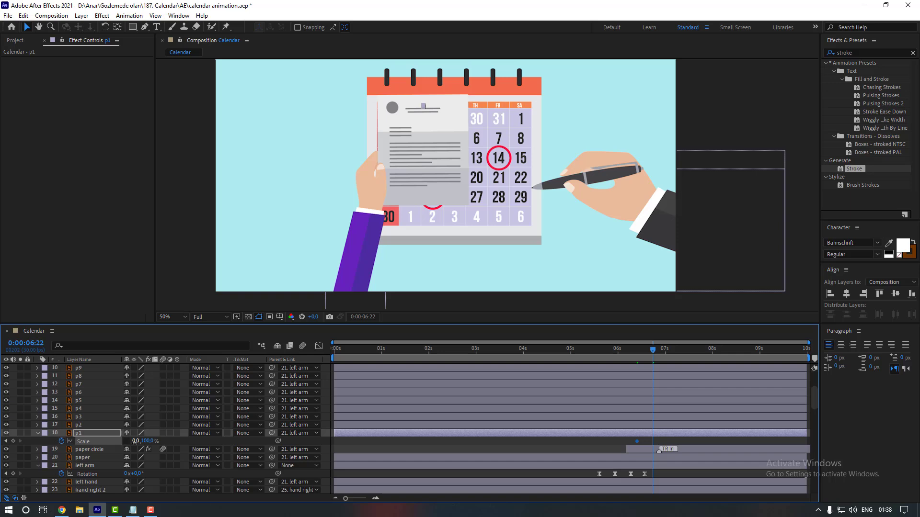
click(136, 441)
key(Return)
click(136, 441)
key(Return)
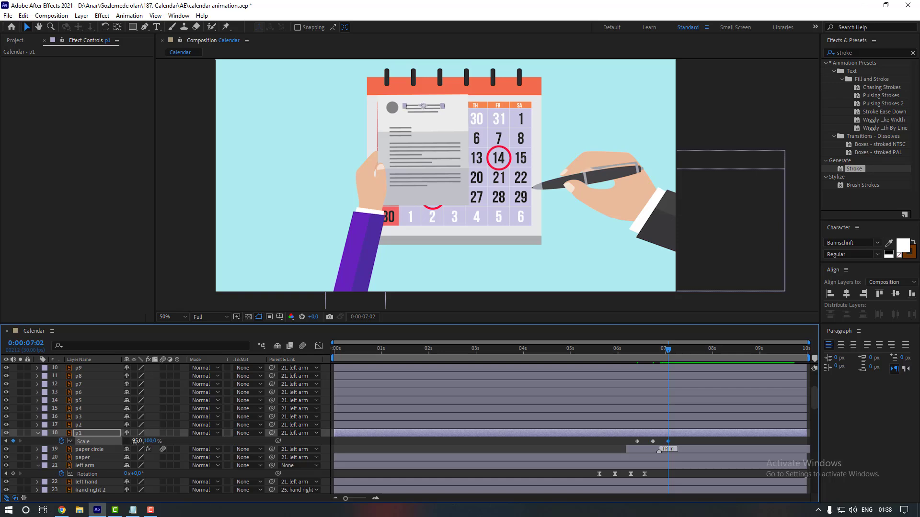
click(135, 442)
text(100)
key(Return)
Apply Easy Ease to p1's four Scale keyframes and compress them to end at about 0:00:07:08
drag(691, 446, 633, 438)
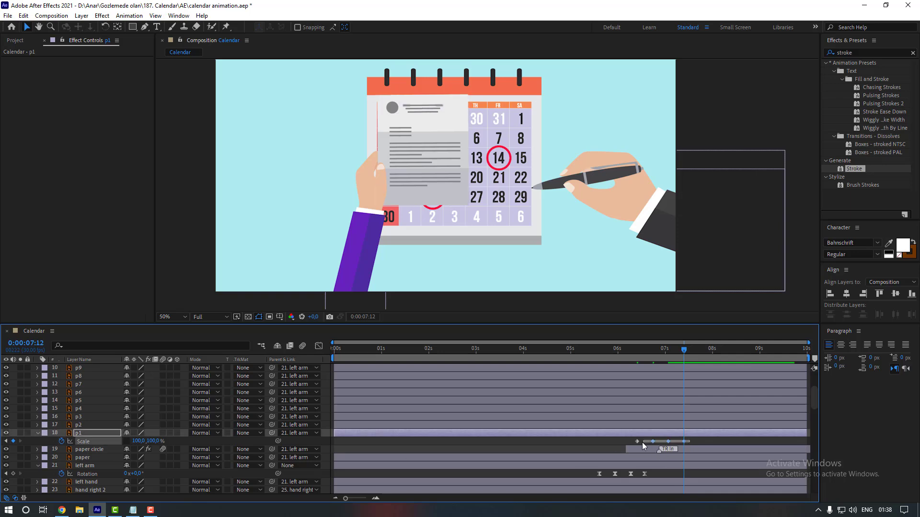
right_click(685, 443)
mouse_move(740, 435)
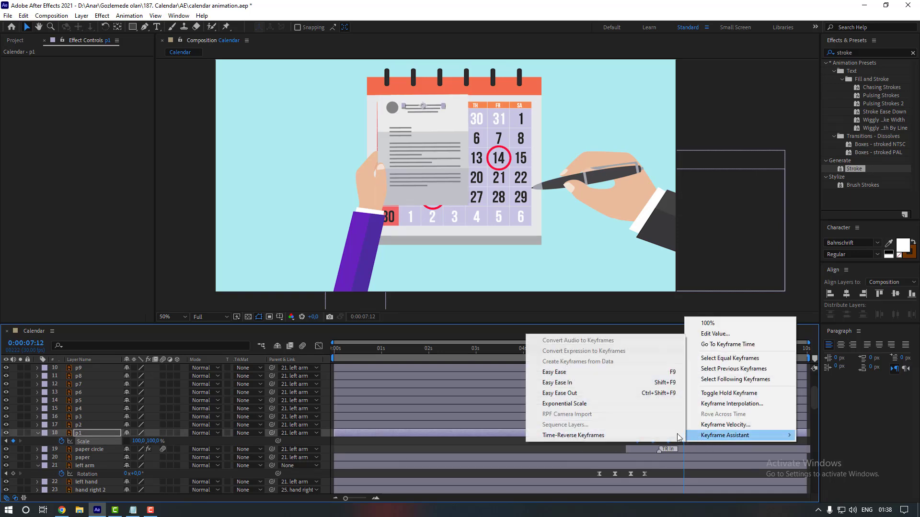
click(623, 377)
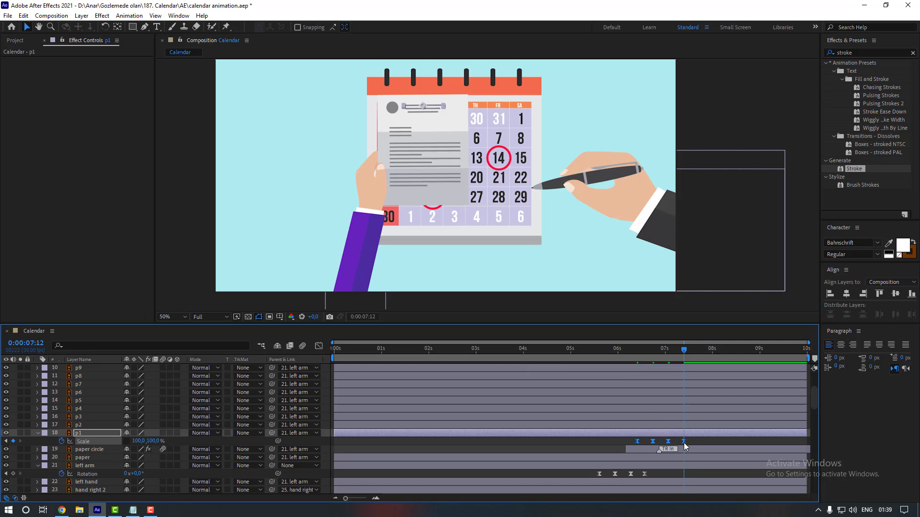
drag(685, 447, 678, 446)
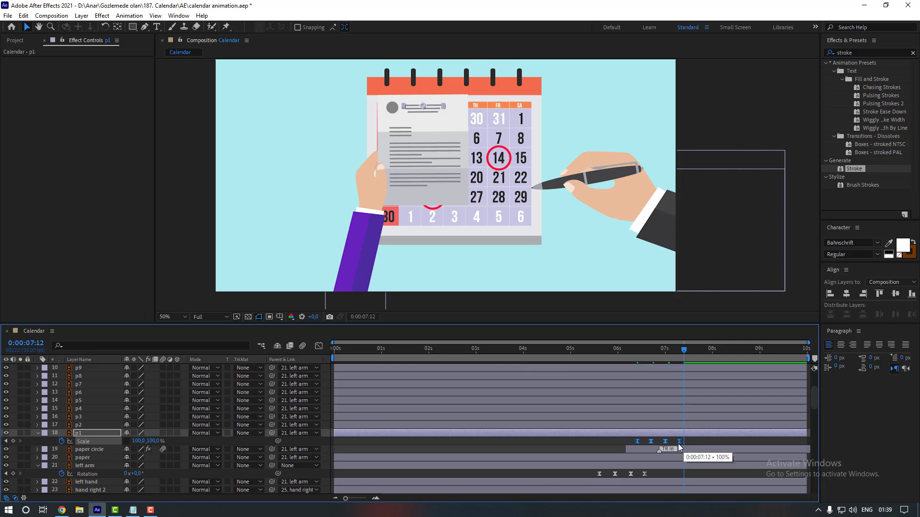
Shift p1's Scale keyframes earlier to start at about 0:00:06:08 and preview the line's scale-in
click(633, 349)
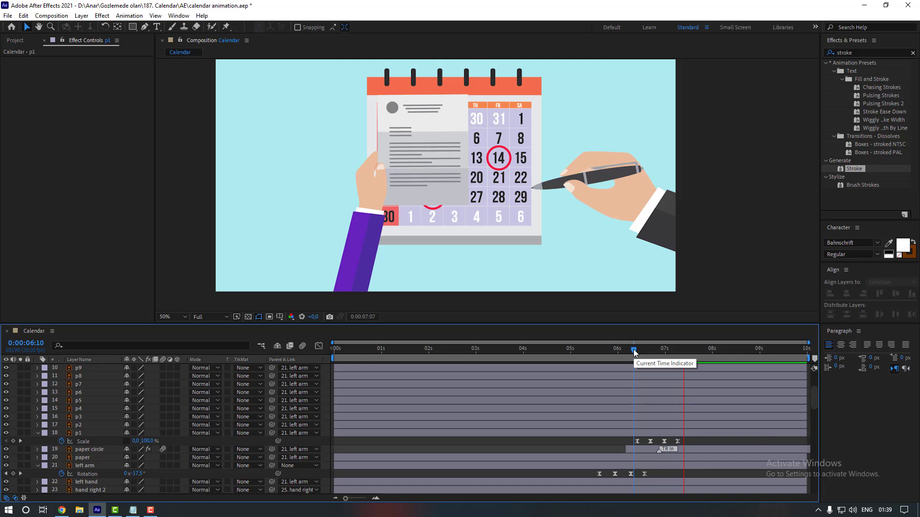
key(space)
drag(686, 444, 631, 443)
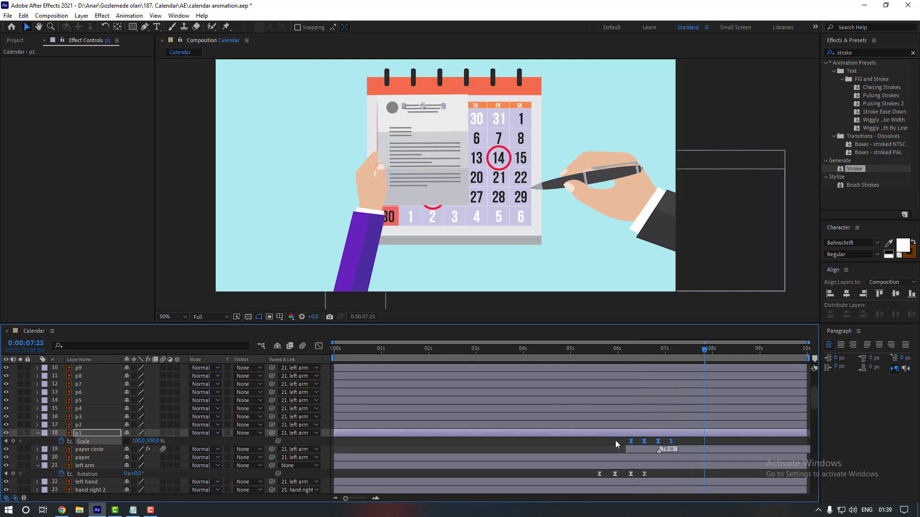
click(616, 441)
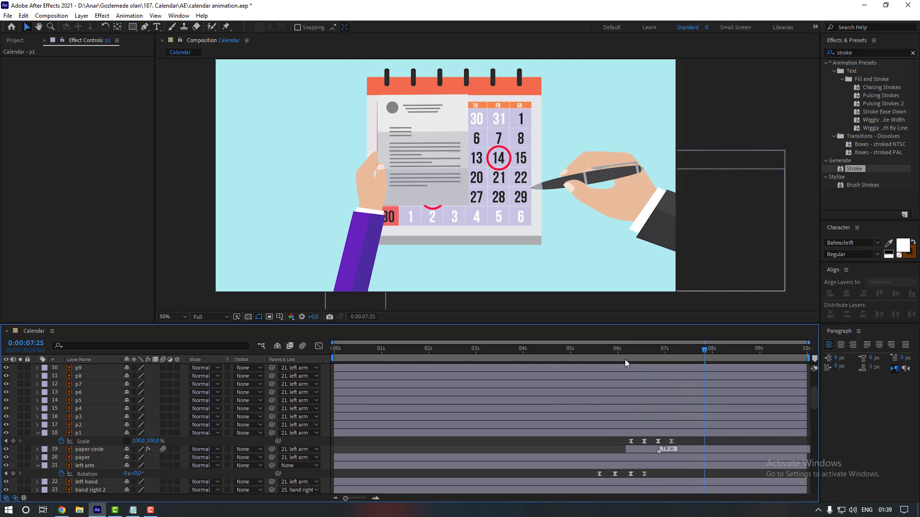
click(623, 357)
key(space)
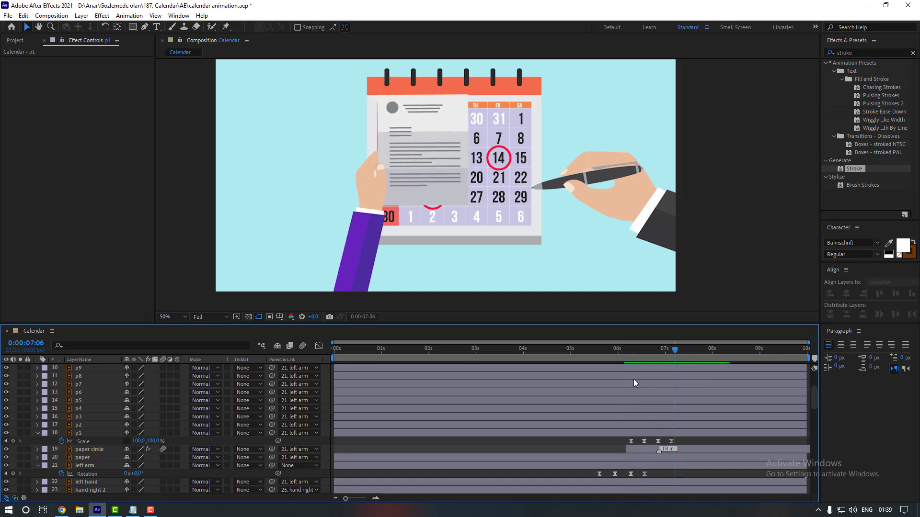
key(space)
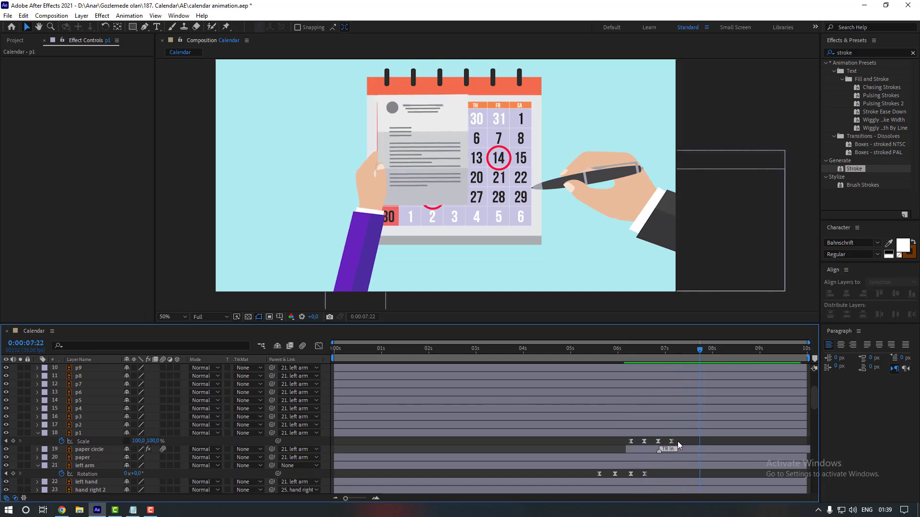
Copy p1's Scale keyframes onto layers p2 to p7, starting at 0:00:06:10 and staggering each layer a few frames later
drag(677, 441, 631, 433)
click(633, 354)
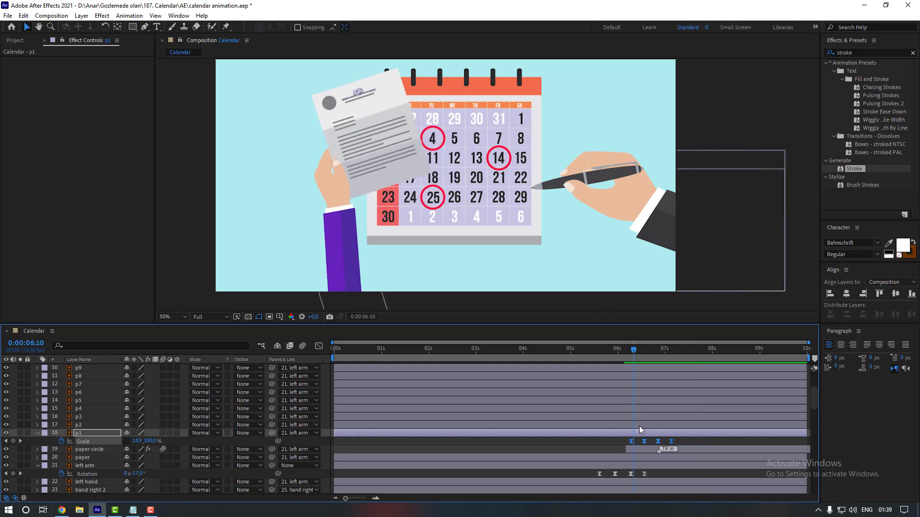
key(ctrl+Up)
key(ctrl+v)
click(641, 355)
key(ctrl+Up)
key(ctrl+v)
click(645, 351)
key(ctrl+Up)
key(ctrl+v)
click(650, 352)
key(ctrl+Up)
key(ctrl+v)
click(655, 351)
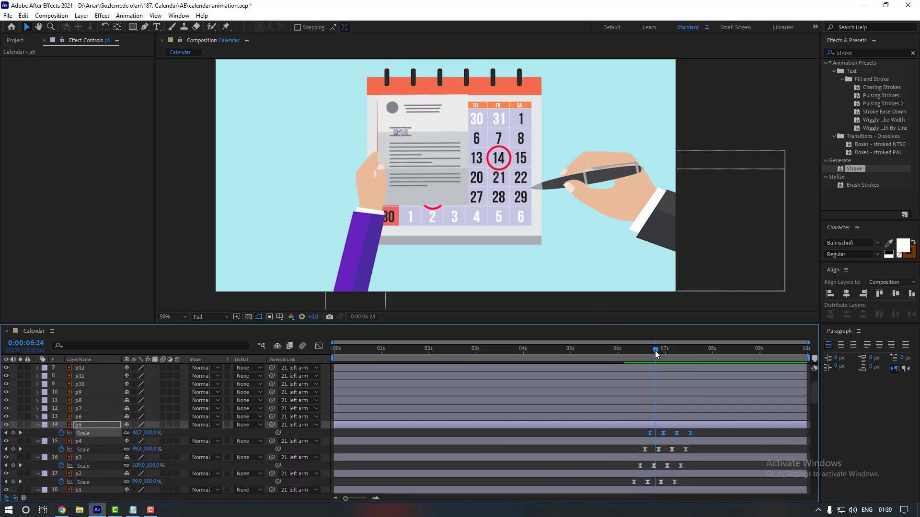
key(ctrl+Up)
key(ctrl+v)
click(662, 353)
key(ctrl+Up)
key(ctrl+v)
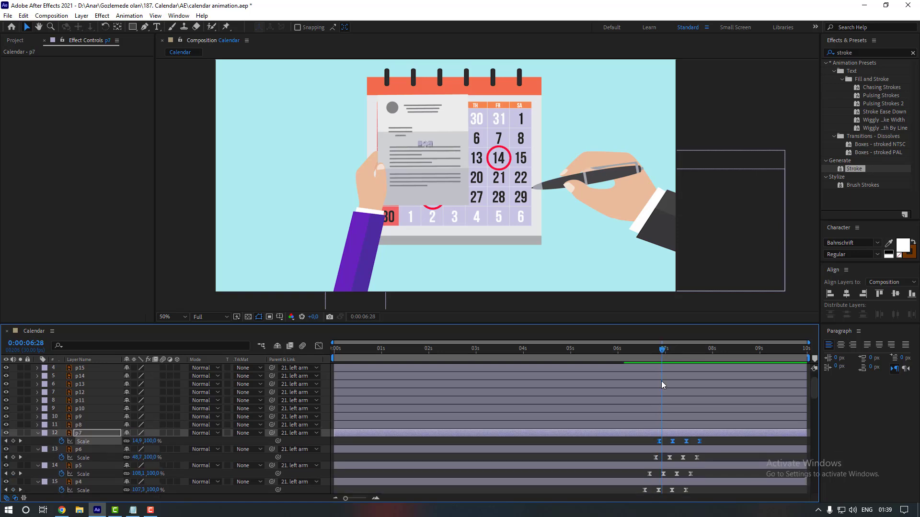
Paste the Scale keyframes onto layers p8 to p17, staggered up to about 0:00:07:18, and preview the whole animation
click(663, 425)
key(ctrl+v)
click(665, 353)
click(663, 416)
key(ctrl+v)
click(667, 354)
click(667, 409)
key(ctrl+v)
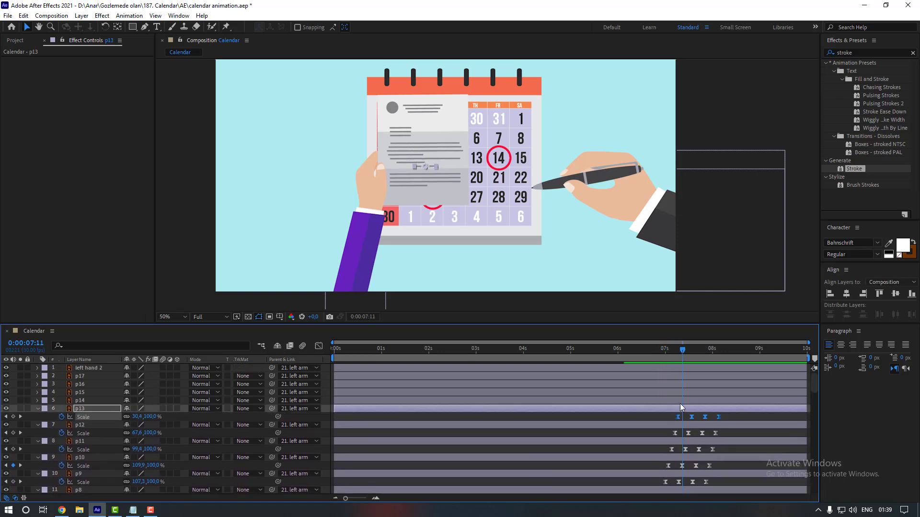
click(681, 401)
key(ctrl+v)
click(686, 353)
click(684, 392)
key(ctrl+v)
click(690, 354)
click(688, 384)
key(ctrl+v)
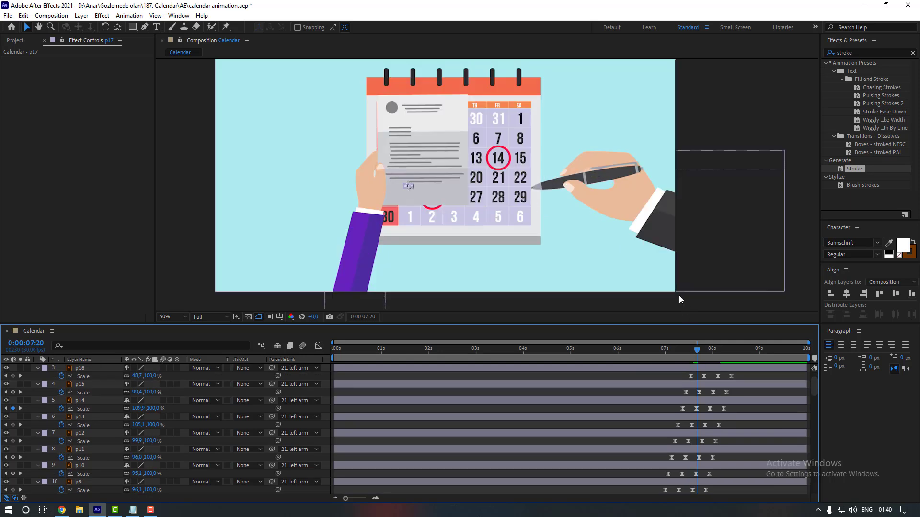
key(space)
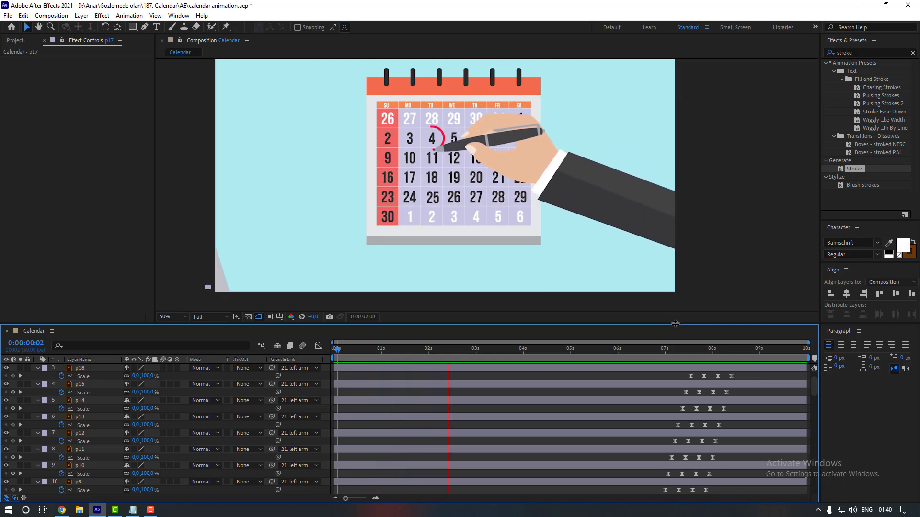
At 0:00:02:17, draw a rectangle from the dark sleeve's cut edge out past the composition's border
drag(427, 347, 457, 354)
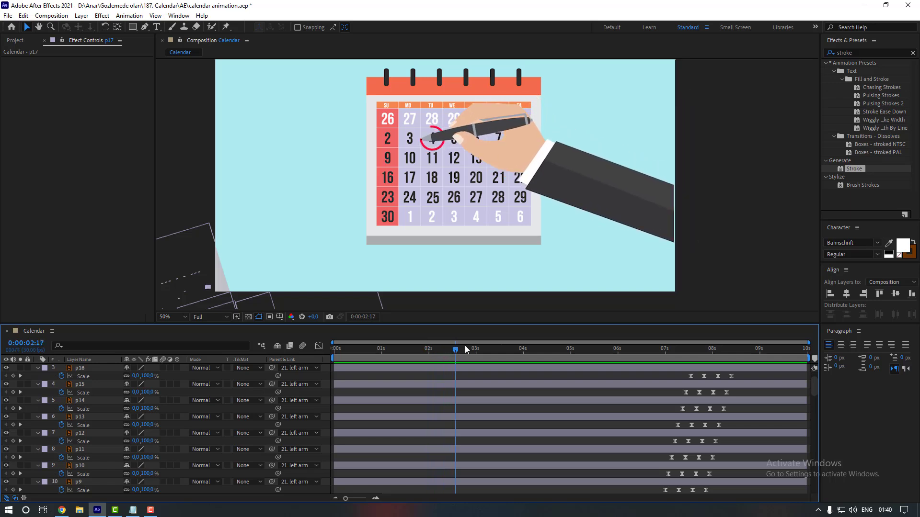
scroll(703, 229, up, 1)
drag(599, 214, 249, 167)
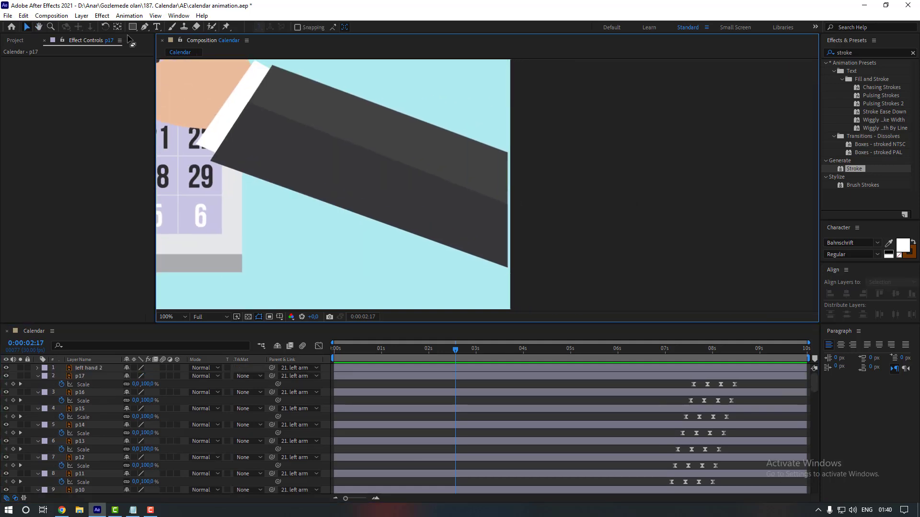
click(132, 27)
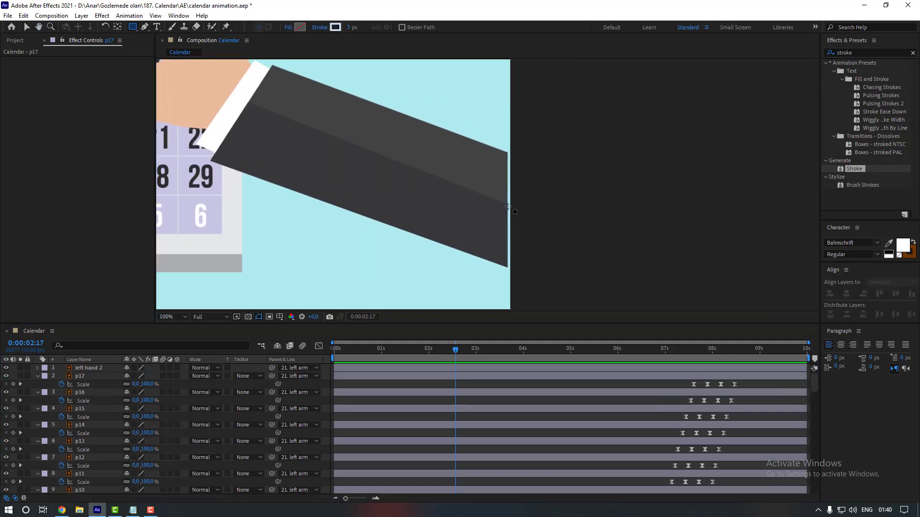
drag(508, 205, 568, 269)
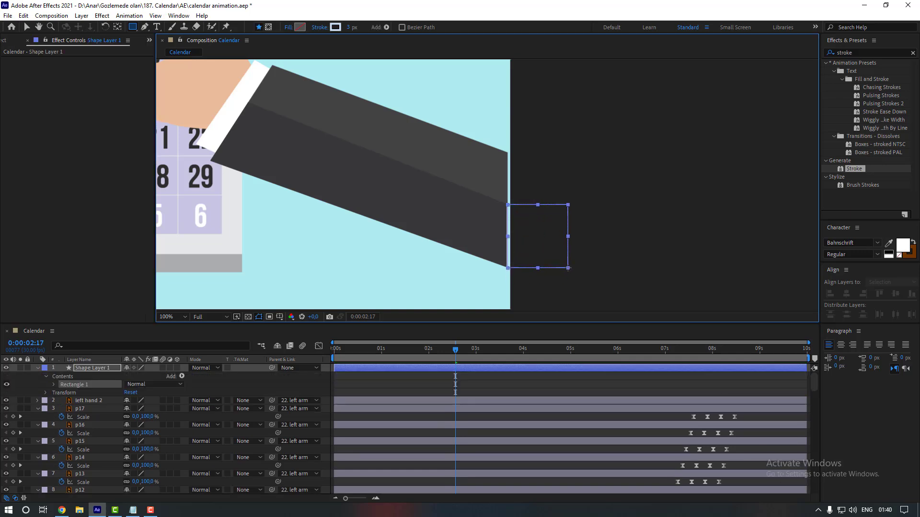
Set the rectangle's stroke to None and its fill to the sleeve's dark grey, 383739, sampled from the artwork
click(323, 28)
click(413, 225)
click(433, 278)
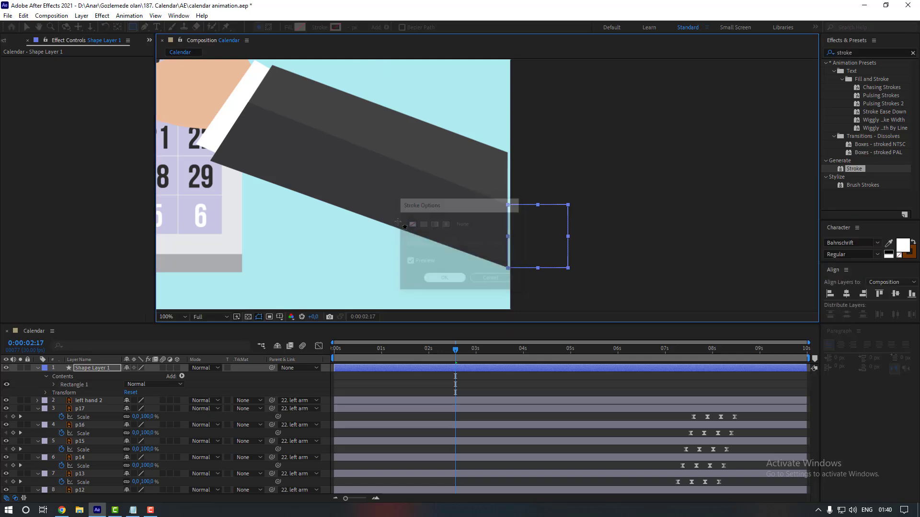
click(299, 27)
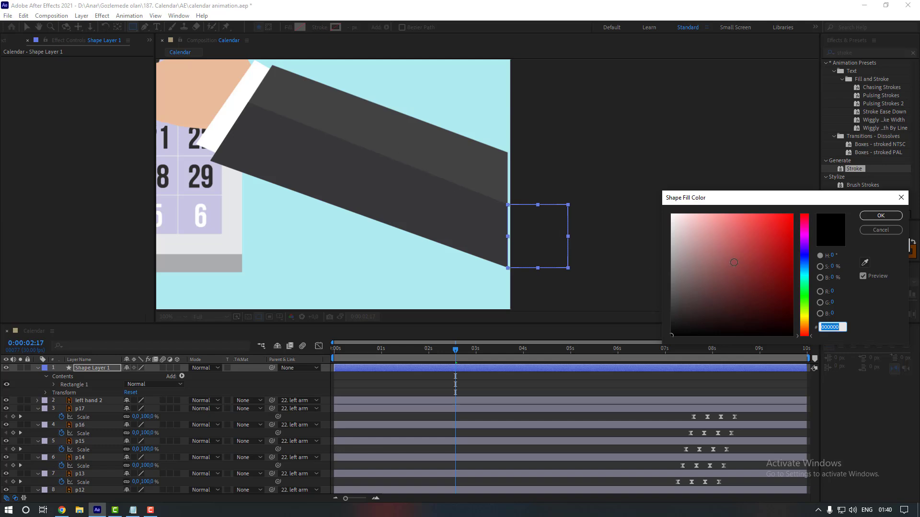
click(865, 262)
click(499, 219)
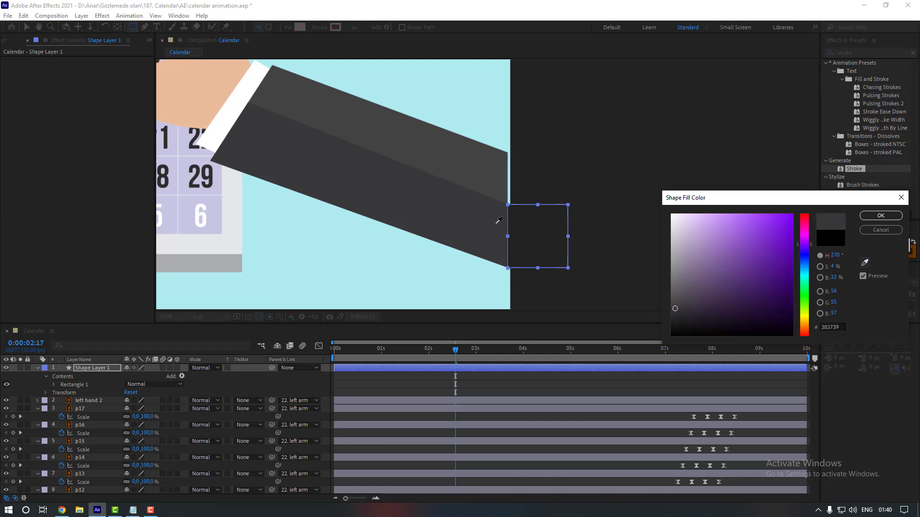
click(881, 216)
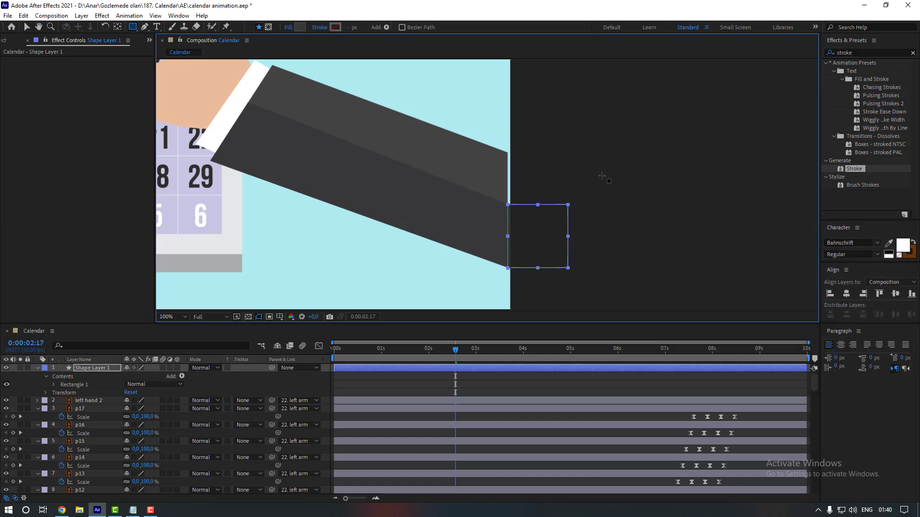
Parent the dark rectangle on Shape Layer 1 to the hand right layer and scrub briefly to check it follows the sleeve
key(v)
click(600, 197)
scroll(555, 246, up, 2)
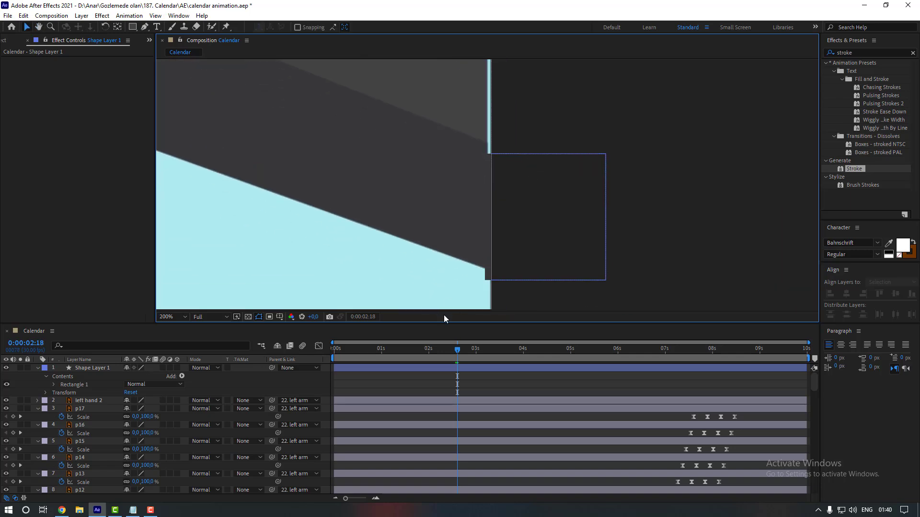
click(111, 368)
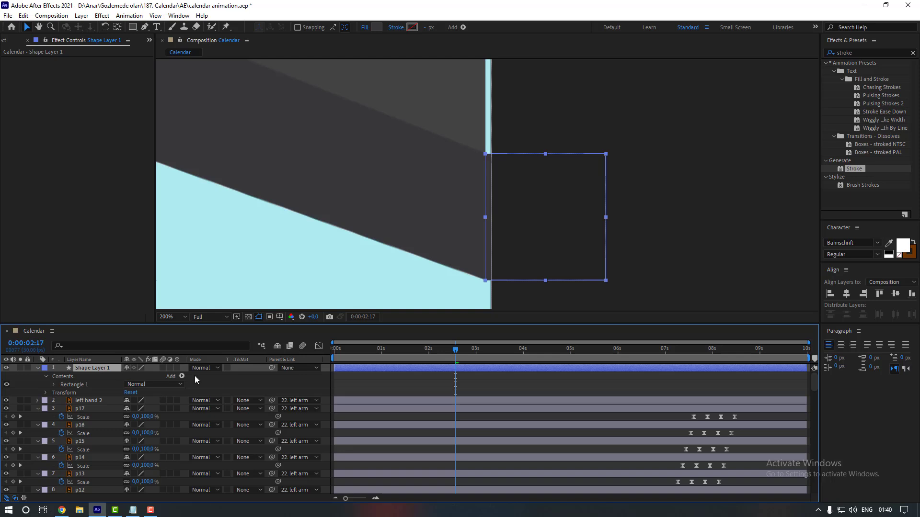
click(299, 370)
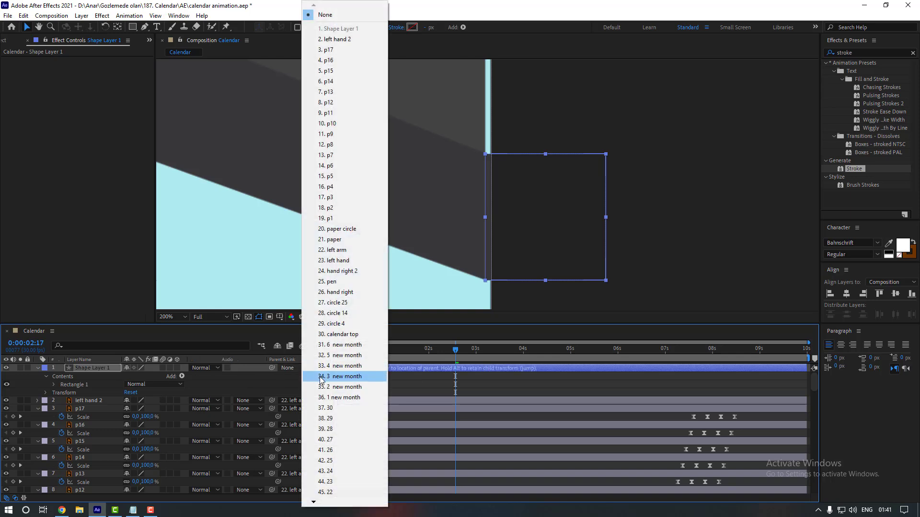
scroll(332, 482, down, 6)
click(336, 97)
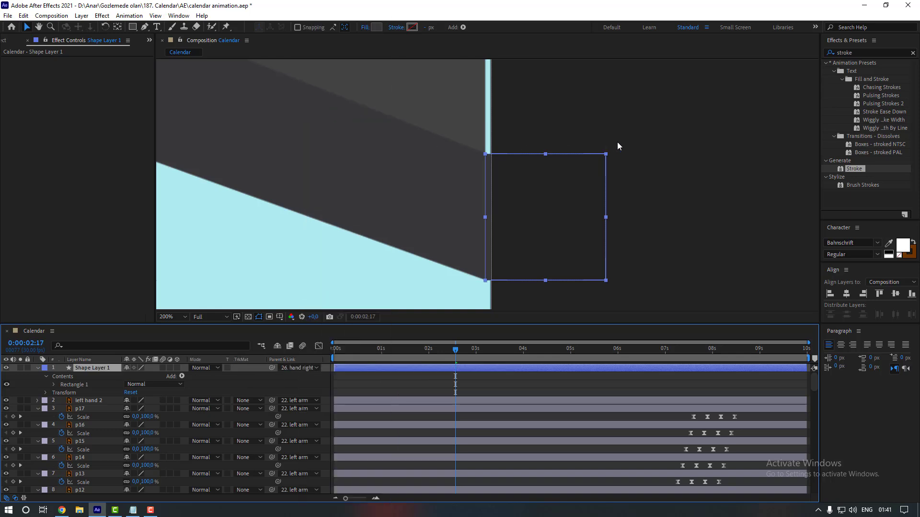
mouse_move(456, 351)
mouse_down()
mouse_move(468, 351)
mouse_move(438, 350)
mouse_move(456, 351)
mouse_up()
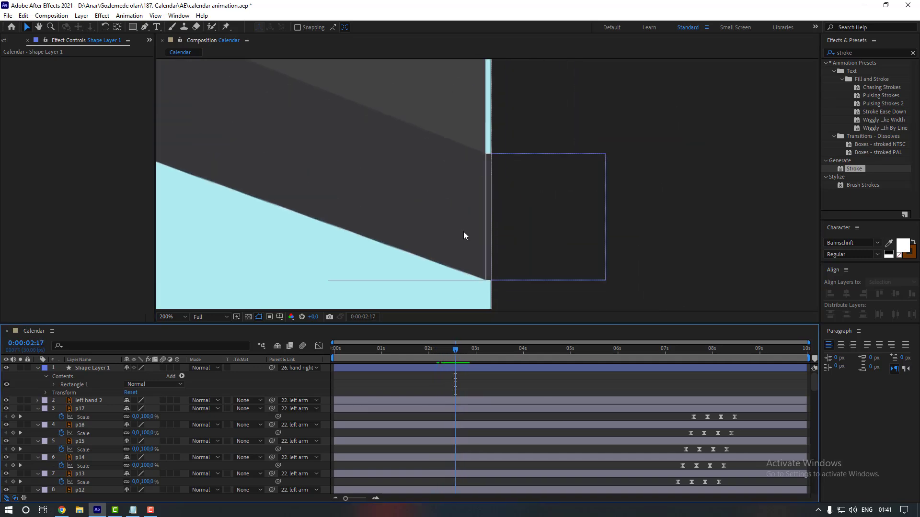
scroll(463, 231, down, 1)
Duplicate Shape Layer 1 and move the copy up over the remaining gap at the sleeve's lighter upper part
click(428, 371)
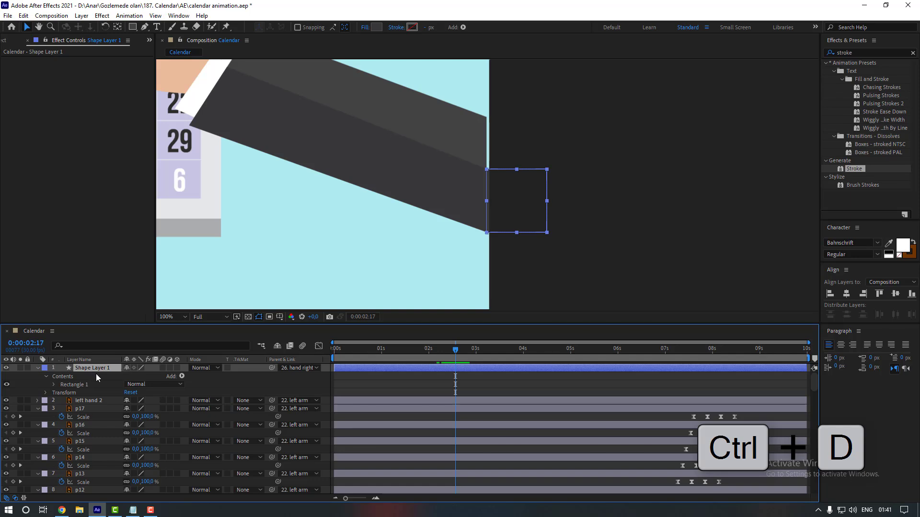
scroll(487, 242, up, 1)
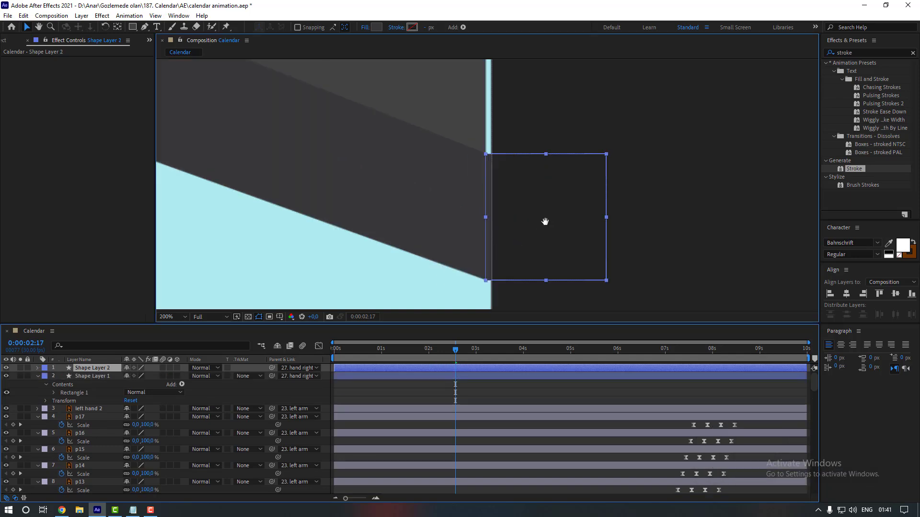
drag(545, 222, 495, 142)
click(542, 147)
Set Shape Layer 2's fill to the lighter grey sampled from the upper part of the sleeve
click(100, 368)
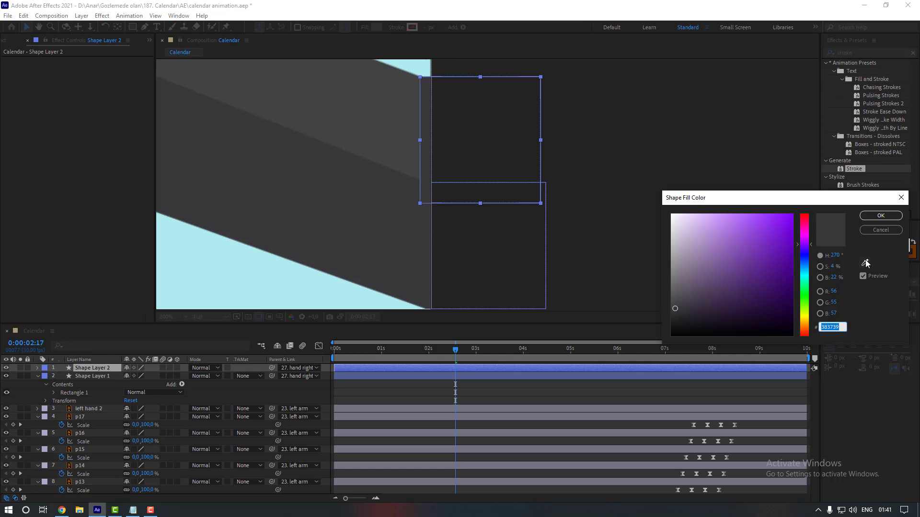
click(865, 263)
click(885, 231)
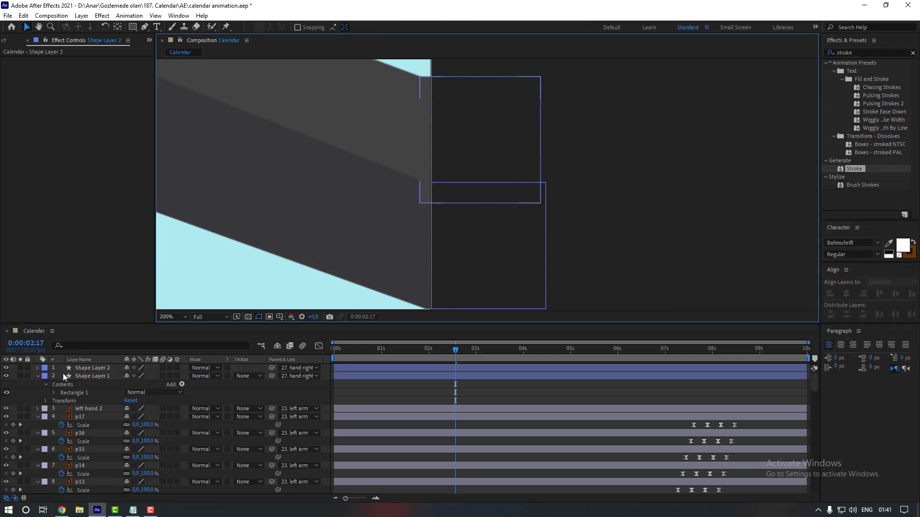
Place Shape Layer 1 above Shape Layer 2 and nudge the lighter rectangle sideways along the sleeve's cut edge
click(38, 376)
drag(87, 369, 87, 382)
click(602, 257)
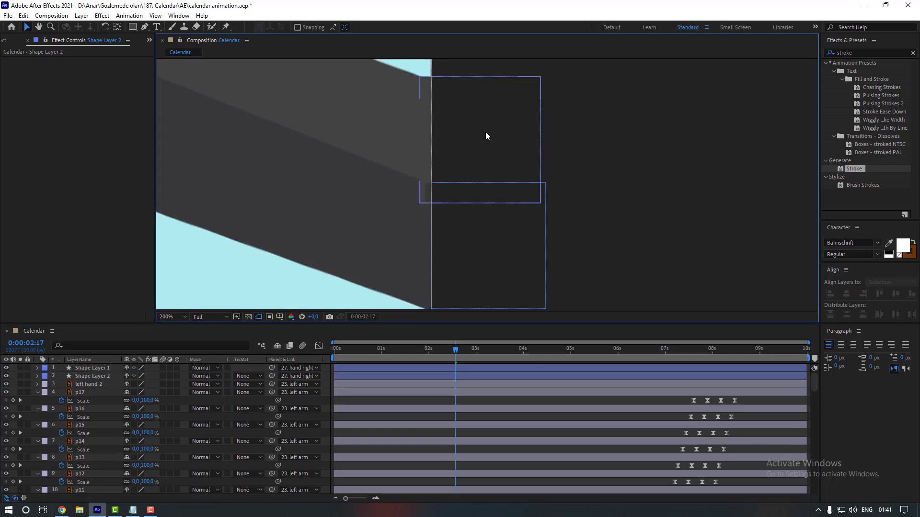
click(100, 368)
click(493, 160)
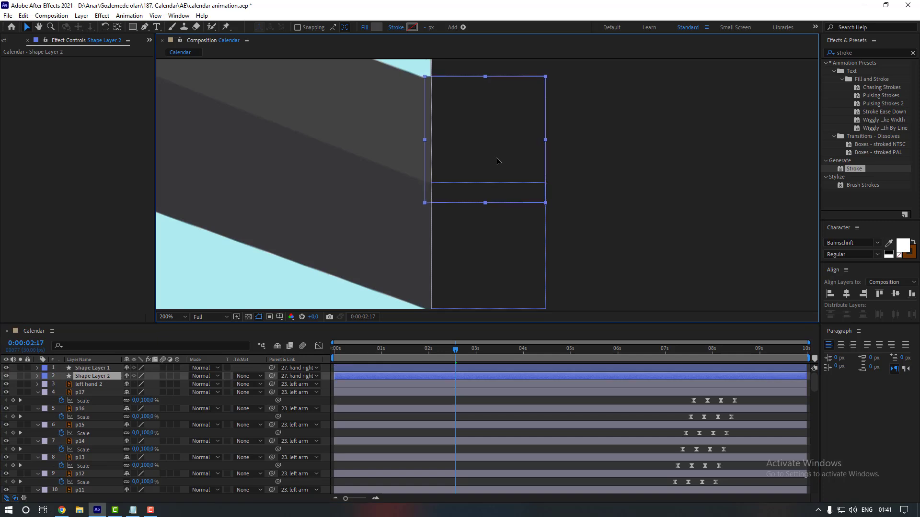
drag(496, 161, 495, 158)
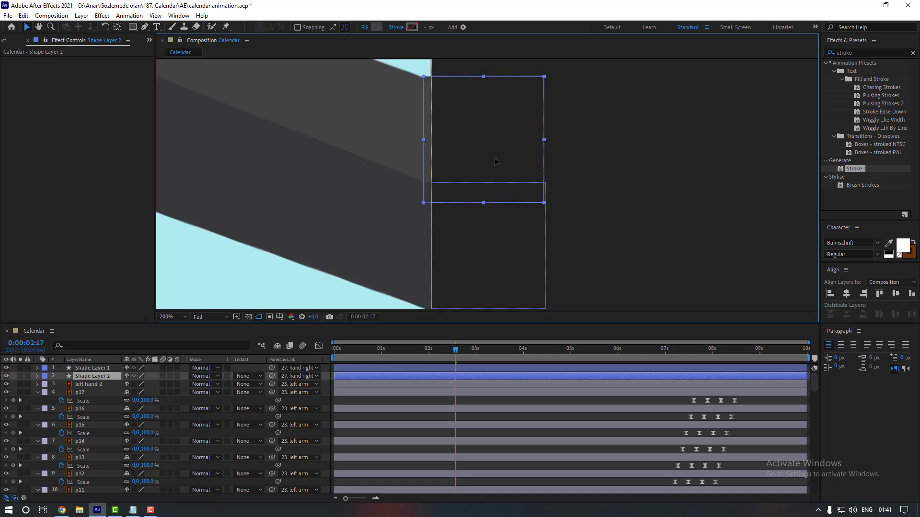
Reduce Shape Layer 2's vertical scale to 83% with proportions unlinked, and realign it with the sleeve's lighter upper part
key(s)
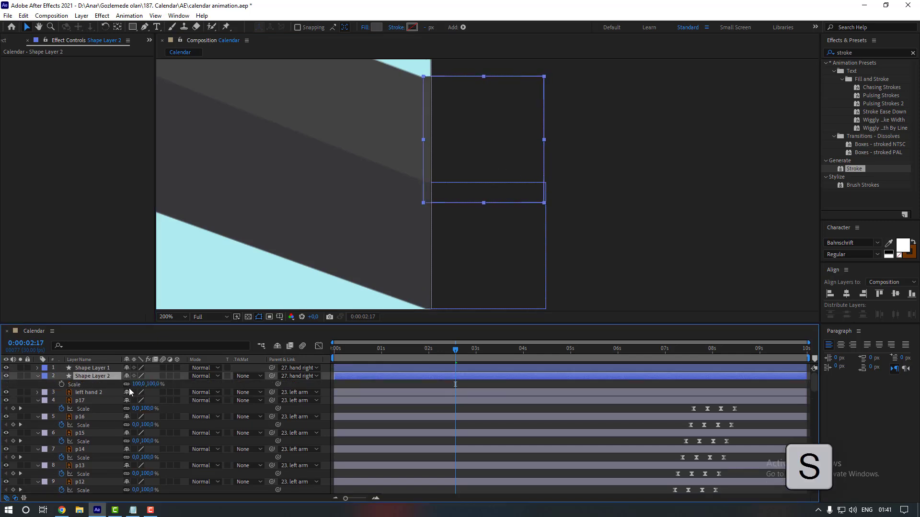
drag(148, 387, 142, 384)
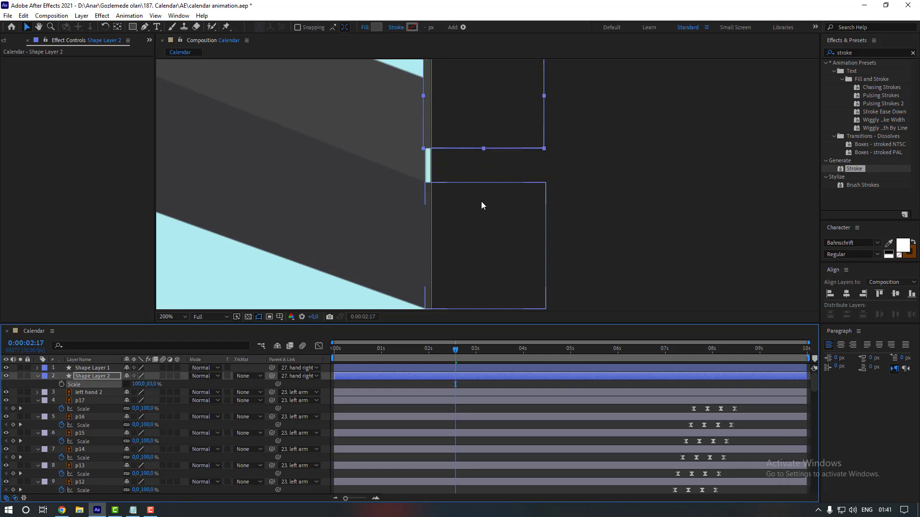
drag(535, 156, 503, 197)
click(626, 188)
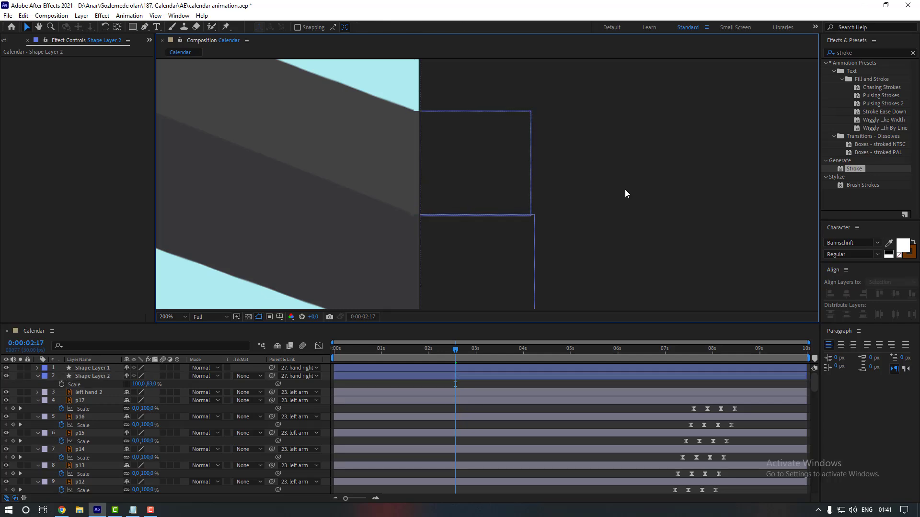
Scrub ahead to 0:00:08:17 and move the hand right 2, pen and hand right layers above left hand 2
key(comma)
drag(445, 357, 576, 365)
key(comma)
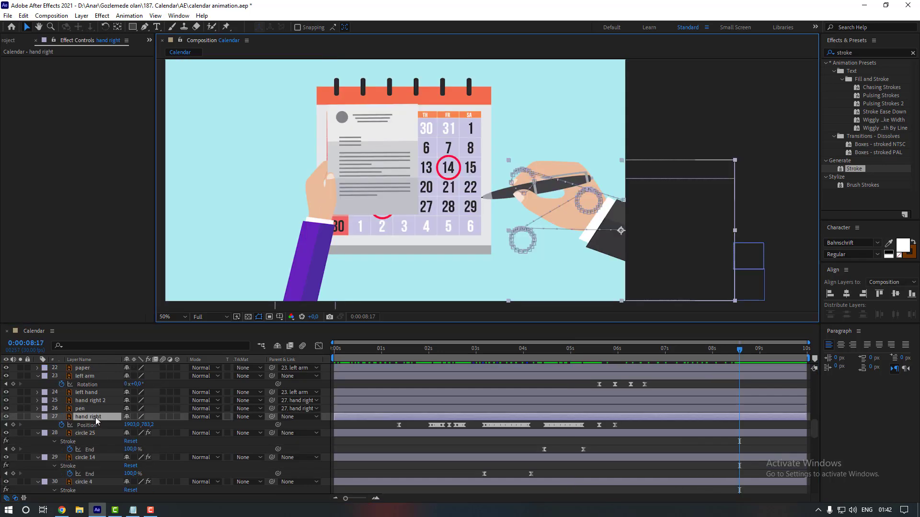
shift+click(88, 393)
drag(88, 392, 102, 383)
click(159, 295)
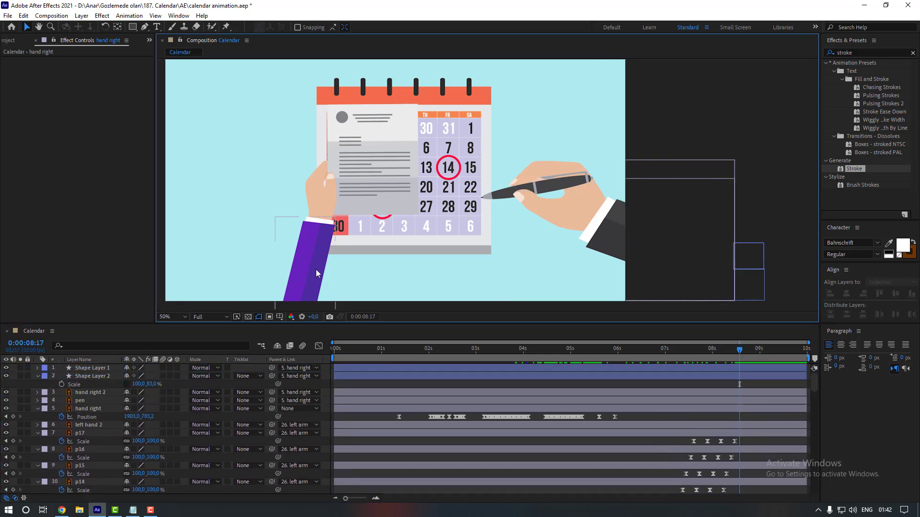
Draw an open checkmark path with the Pen tool in the paper's lower right corner and set its fill to None
click(143, 30)
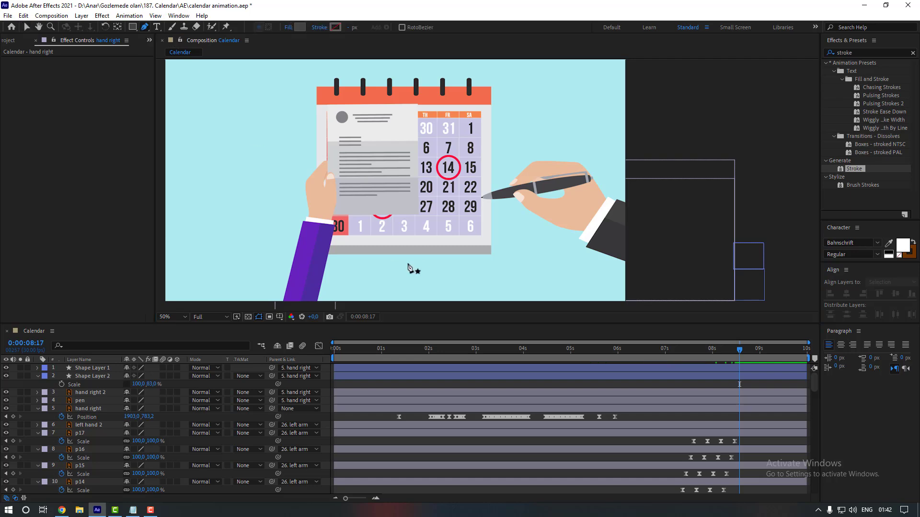
scroll(381, 226, up, 3)
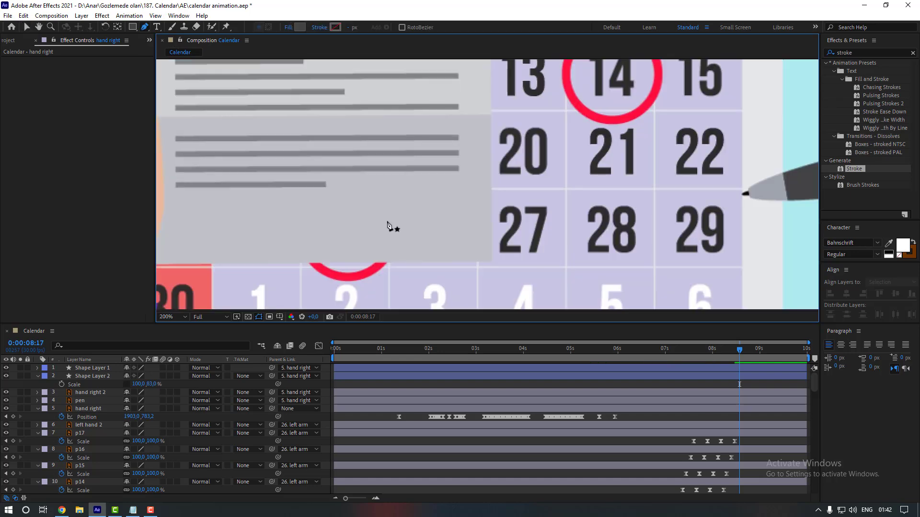
click(384, 220)
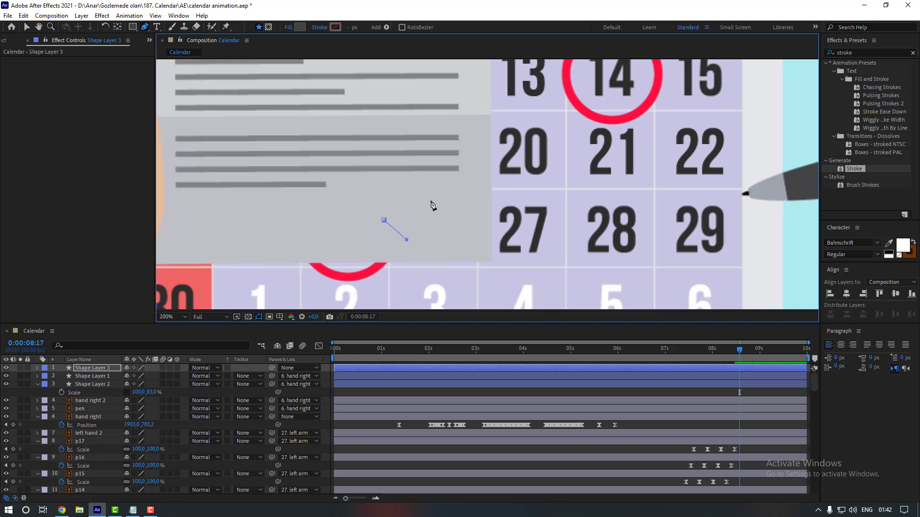
click(288, 27)
click(411, 225)
key(Return)
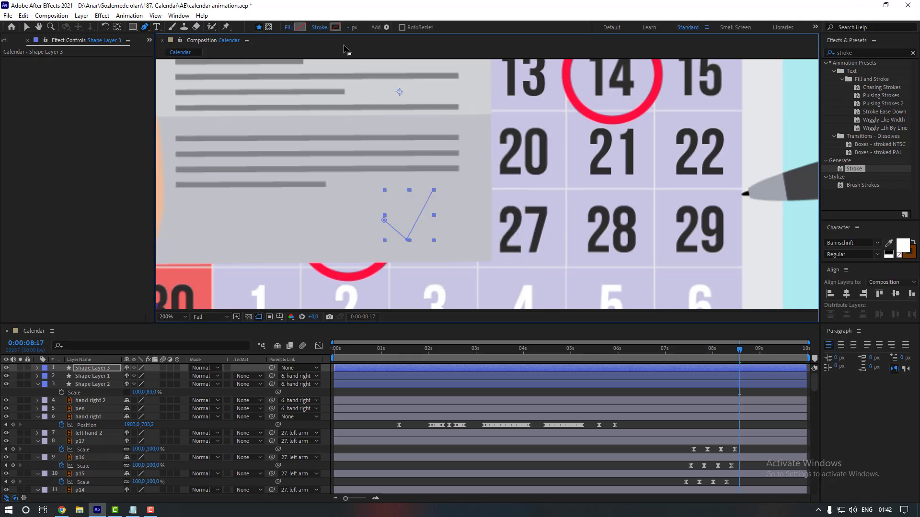
Give the checkmark a 10 px green stroke
drag(349, 28, 352, 29)
click(335, 27)
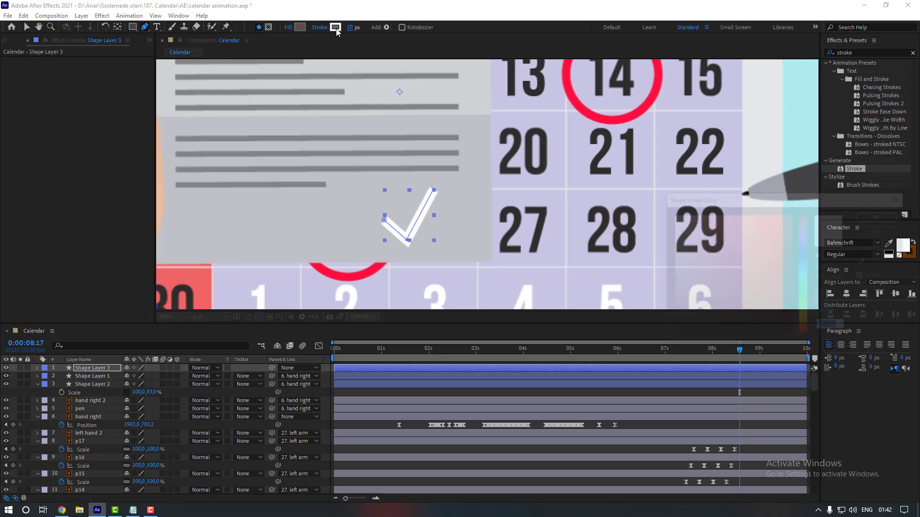
click(805, 295)
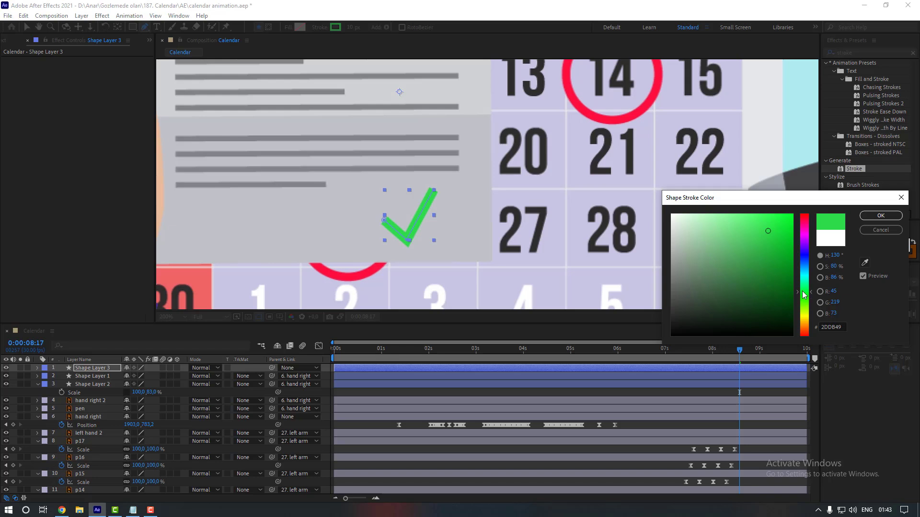
mouse_move(757, 247)
mouse_down()
mouse_move(727, 226)
mouse_move(750, 229)
mouse_move(762, 249)
mouse_up()
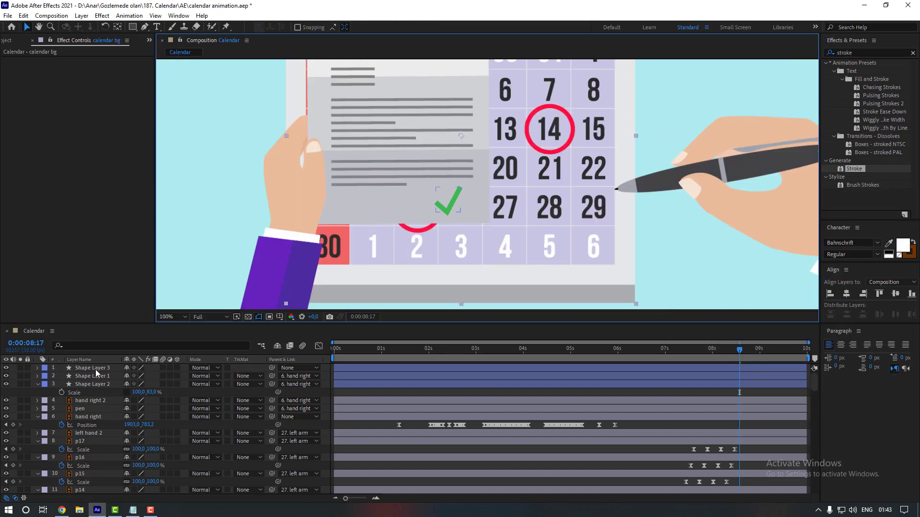
Parent the checkmark's Shape Layer 3 to the paper layer
click(96, 370)
click(298, 368)
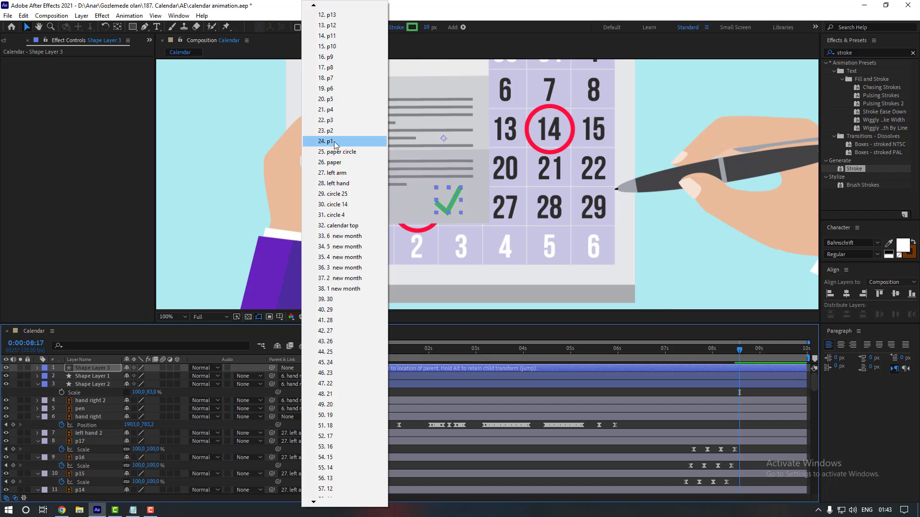
click(335, 163)
click(673, 275)
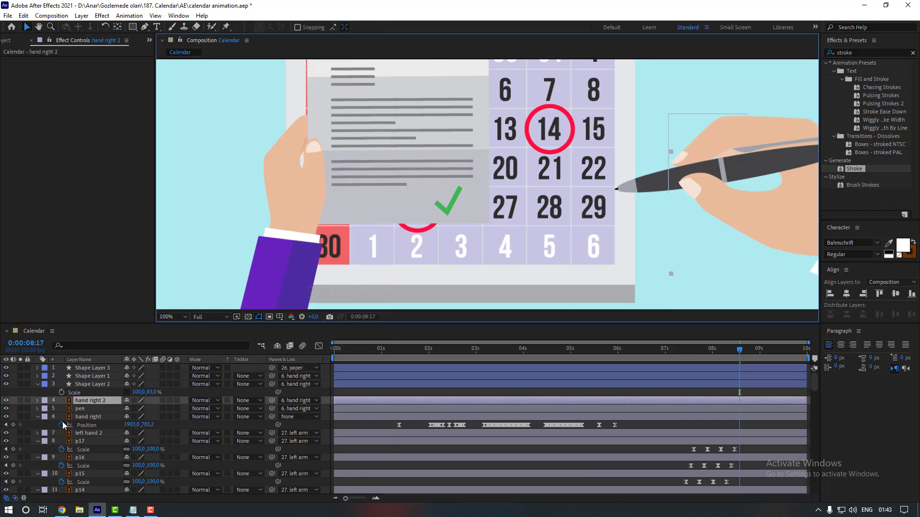
Add Trim Paths to the checkmark on Shape Layer 3 and expand its properties
click(90, 368)
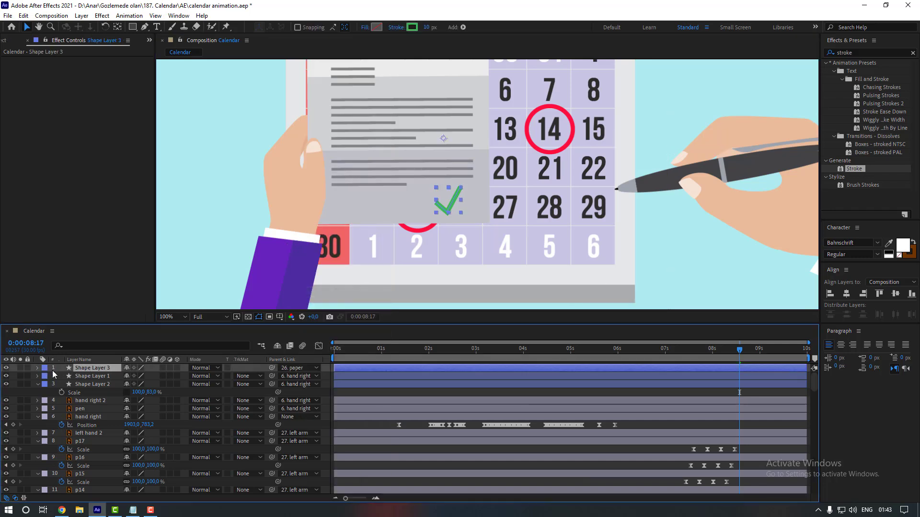
click(37, 368)
click(181, 376)
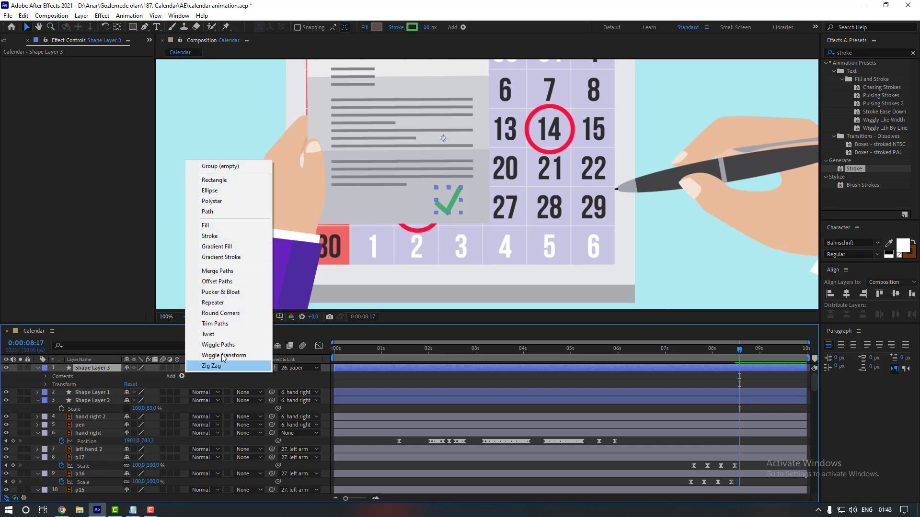
click(218, 324)
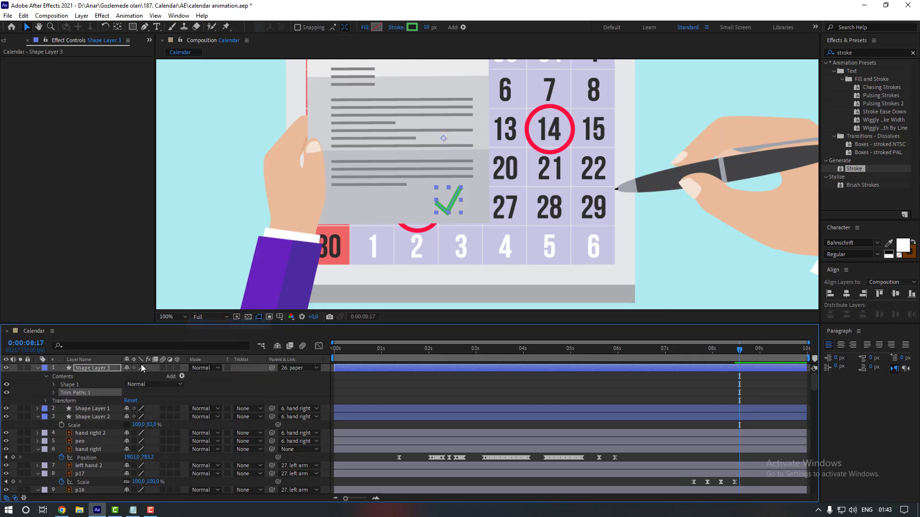
click(53, 392)
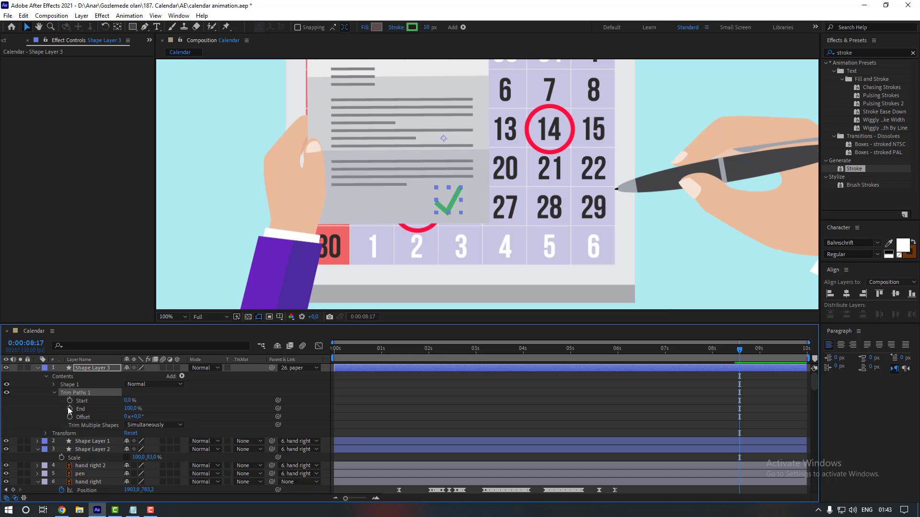
Keyframe the checkmark's Trim Paths End at 0% at 0:00:07:14
scroll(68, 406, down, 2)
drag(626, 351, 685, 357)
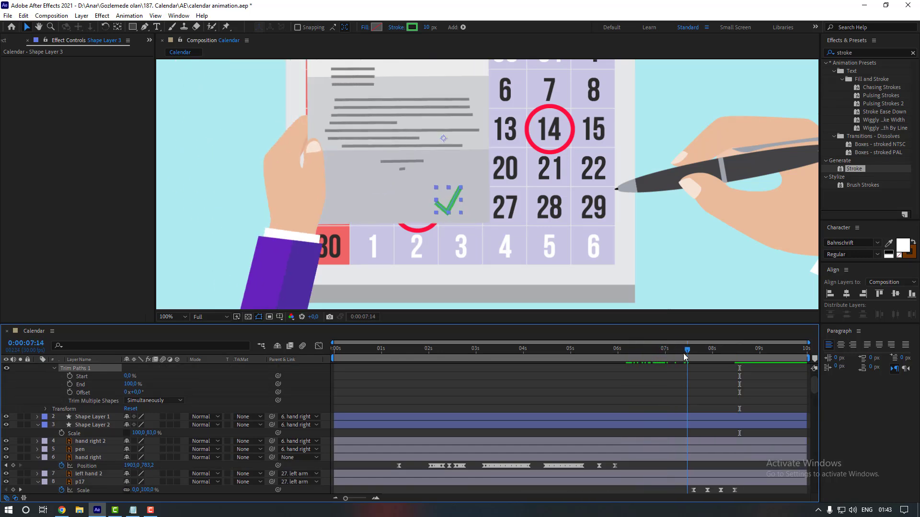
click(70, 385)
text(0)
key(Return)
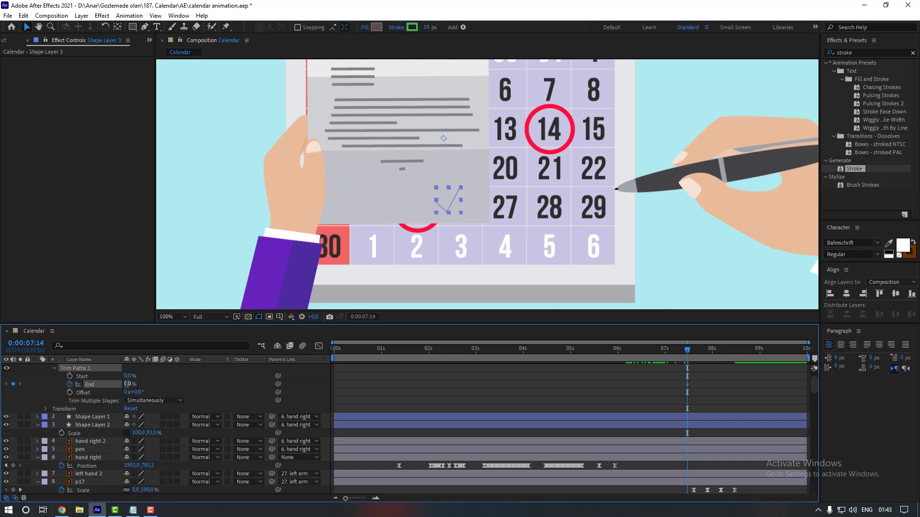
Keyframe the Trim Paths End at 100% ten frames on, apply Easy Ease to both keyframes and shift the second one a few frames later
key(shift+Page_Down)
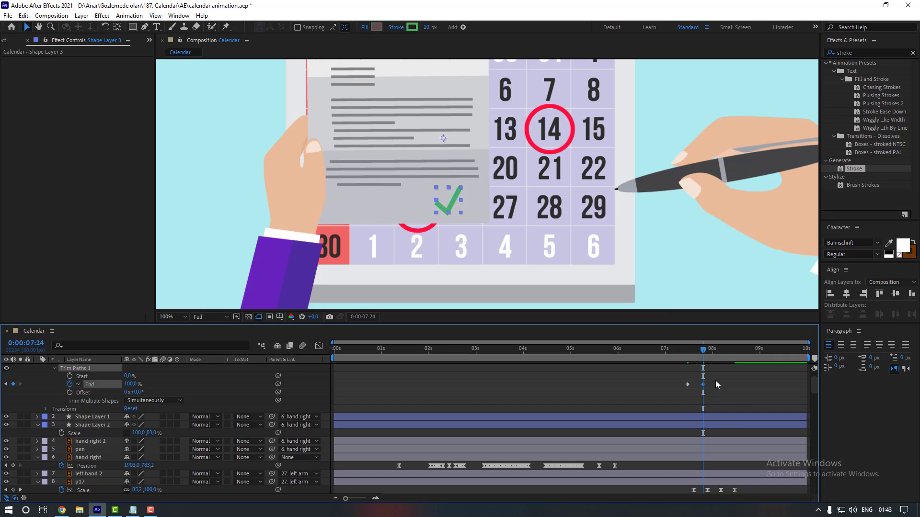
right_click(703, 385)
mouse_move(733, 379)
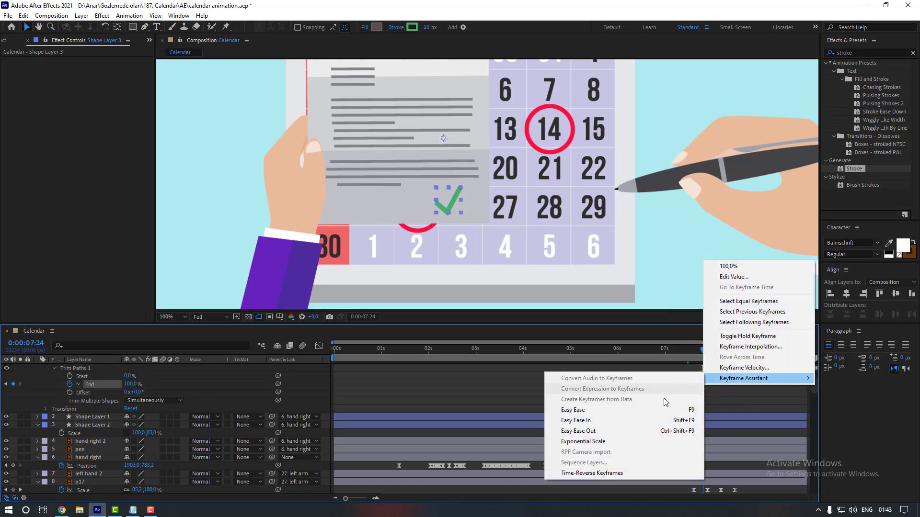
click(642, 411)
drag(703, 387, 716, 385)
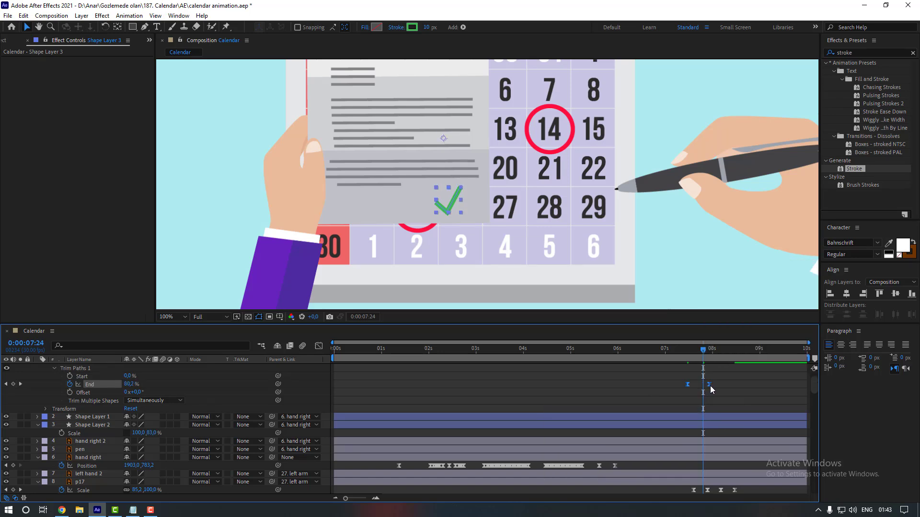
Preview the checkmark animation and add a Position keyframe to the hand right layer at 0:00:07:01
click(728, 385)
key(space)
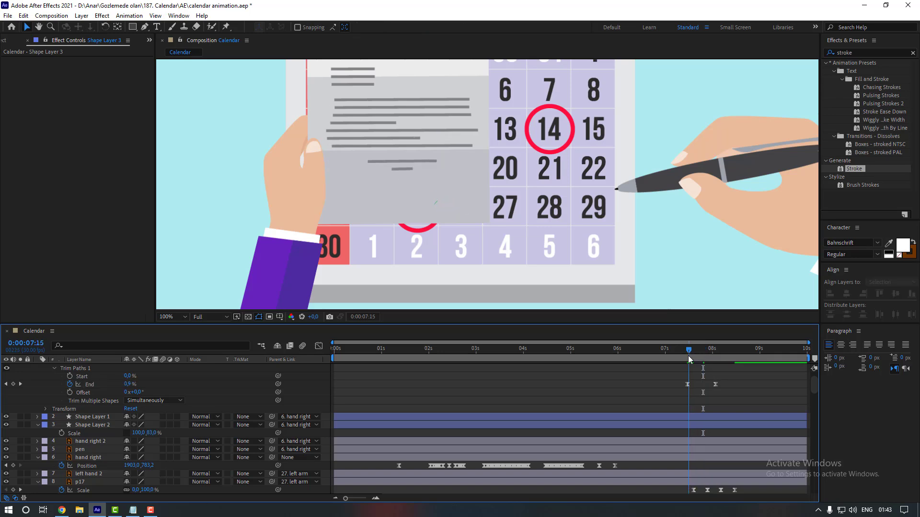
click(690, 355)
click(666, 356)
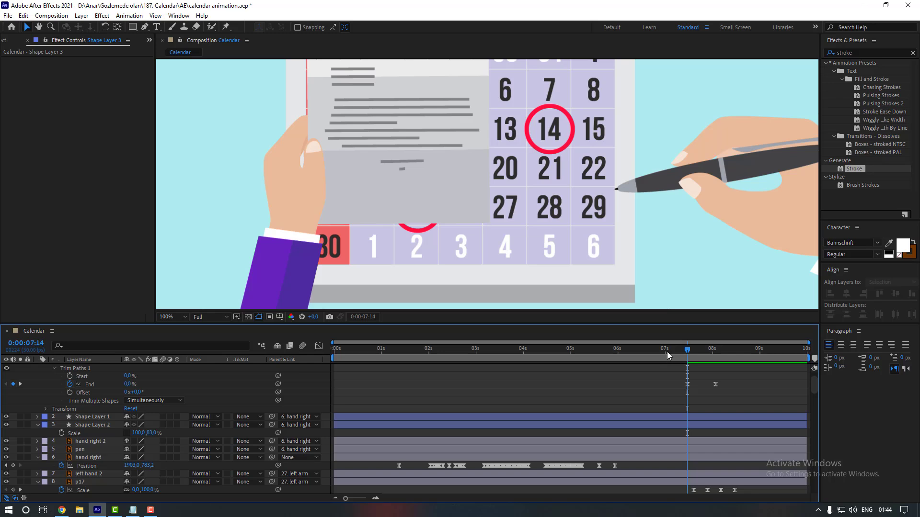
click(88, 458)
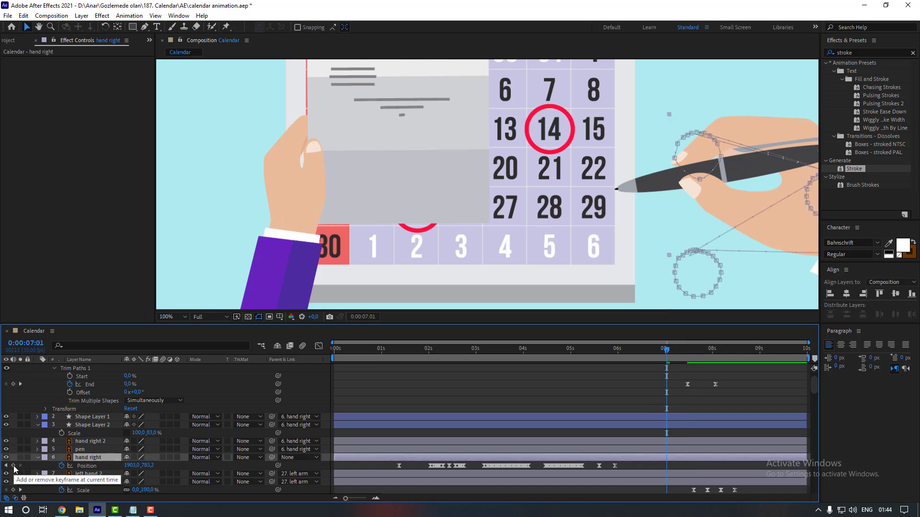
click(14, 466)
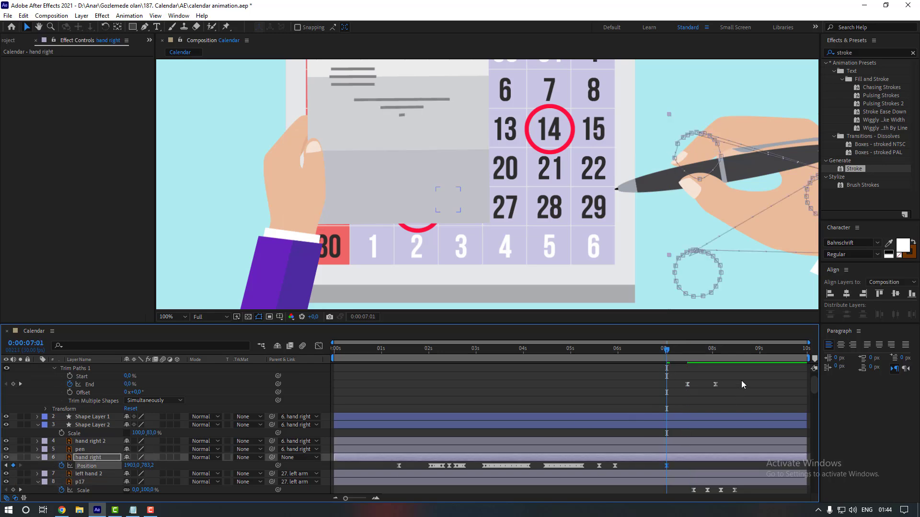
Keyframe hand right at 0:00:07:15 with the pen tip on the checkmark's starting point, and delete the extra Position keyframe one frame earlier
click(687, 350)
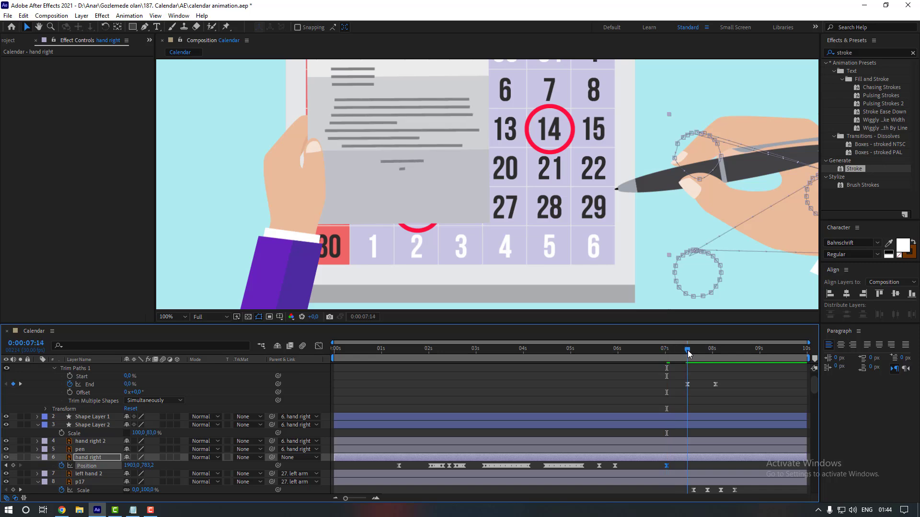
drag(756, 231, 610, 240)
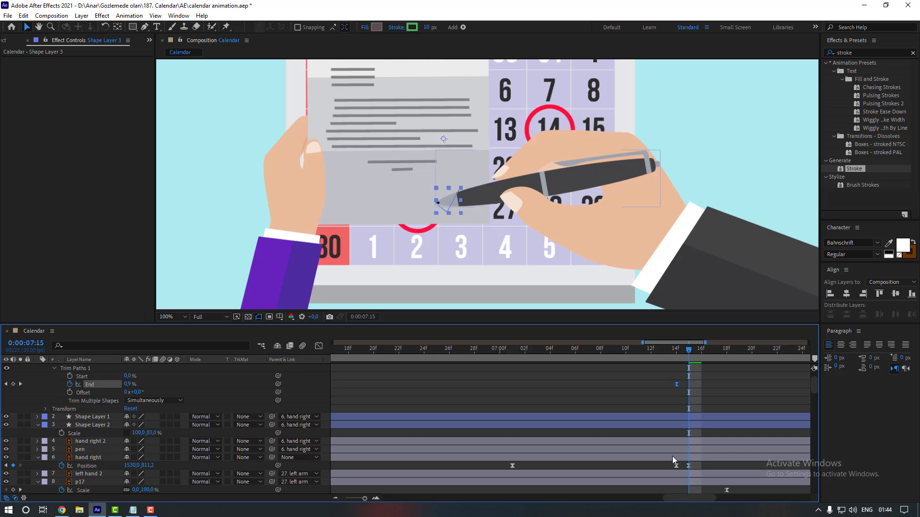
click(677, 466)
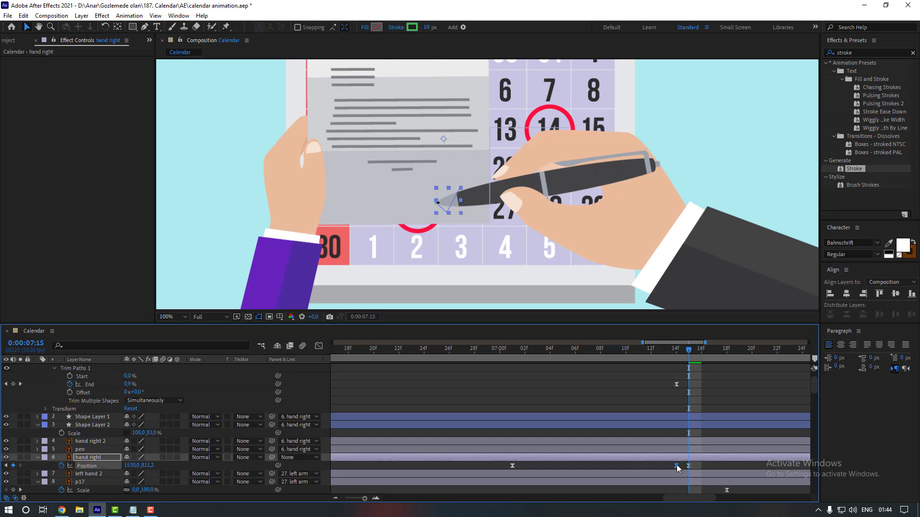
key(Delete)
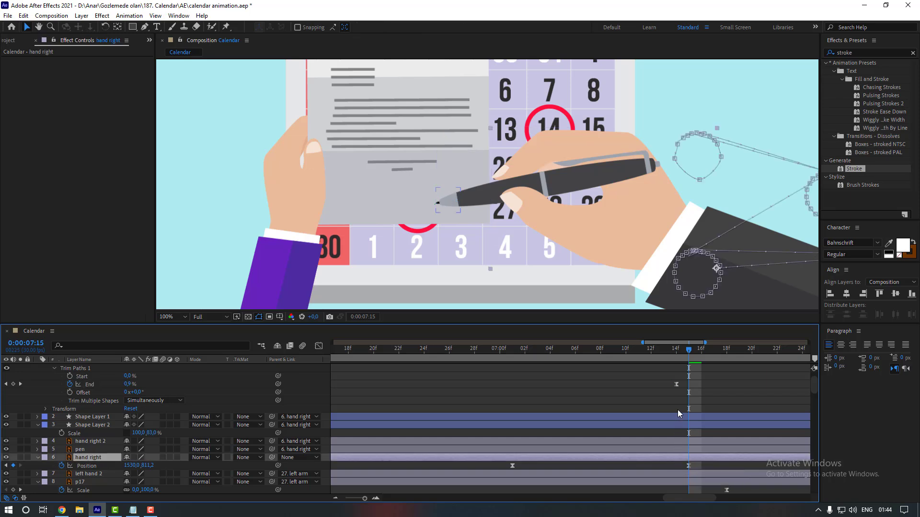
Keyframe the hand right position at 0:00:07:22 so the pen tip meets the checkmark's lower corner
key(Page_Down)
key(Page_Down)
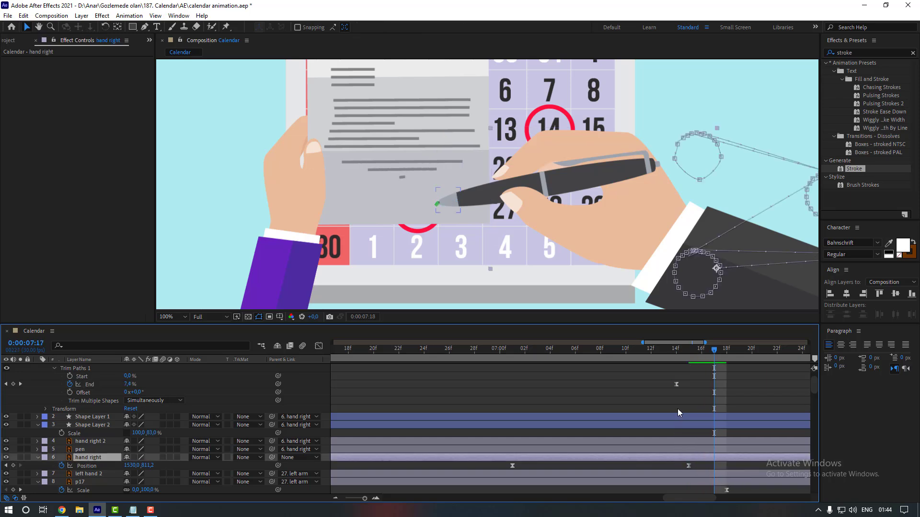
key(Page_Down)
key(Page_Down)
key(Page_Down)
key(Page_Down)
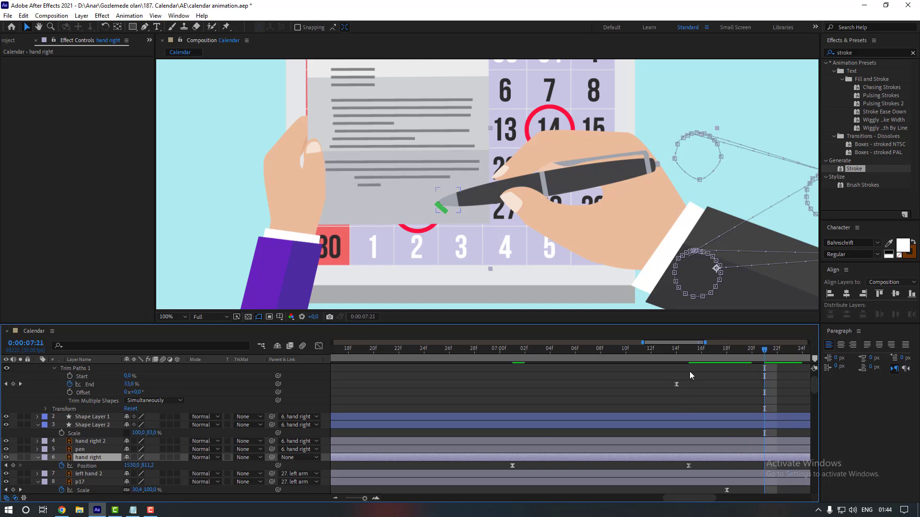
drag(742, 285, 720, 269)
key(Page_Down)
key(Left)
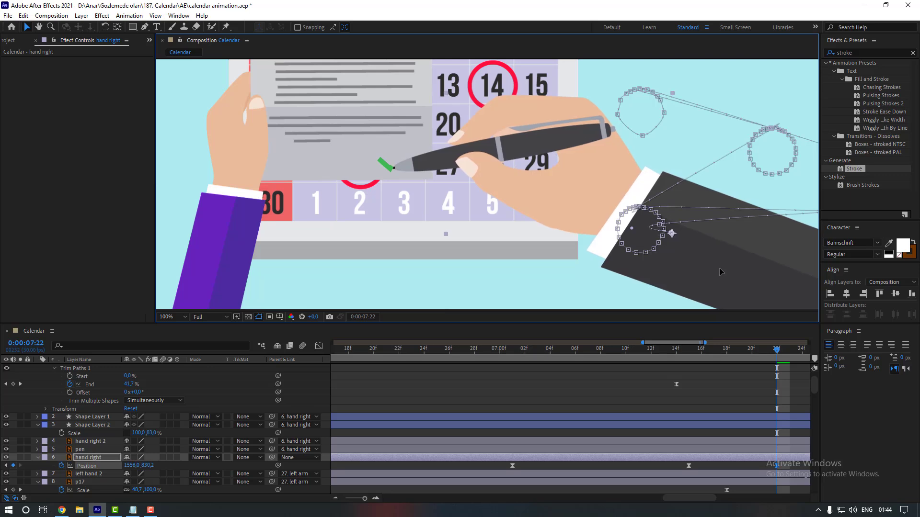
Keyframe the hand right position at 0:00:08:02 with the pen tip at the end of the finished checkmark
key(Page_Down)
key(Page_Down)
key(Page_Down)
key(Page_Down)
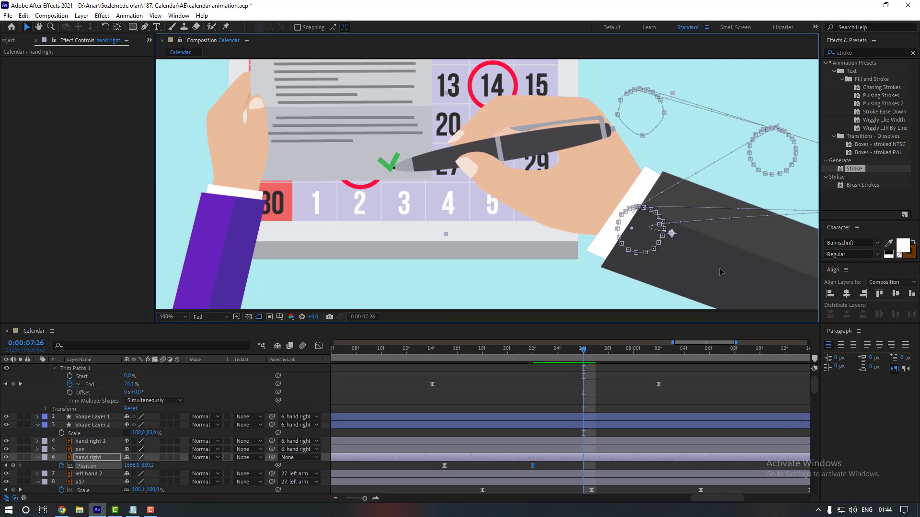
key(Page_Down)
key(Page_Down)
key(Page_Down)
key(Page_Down)
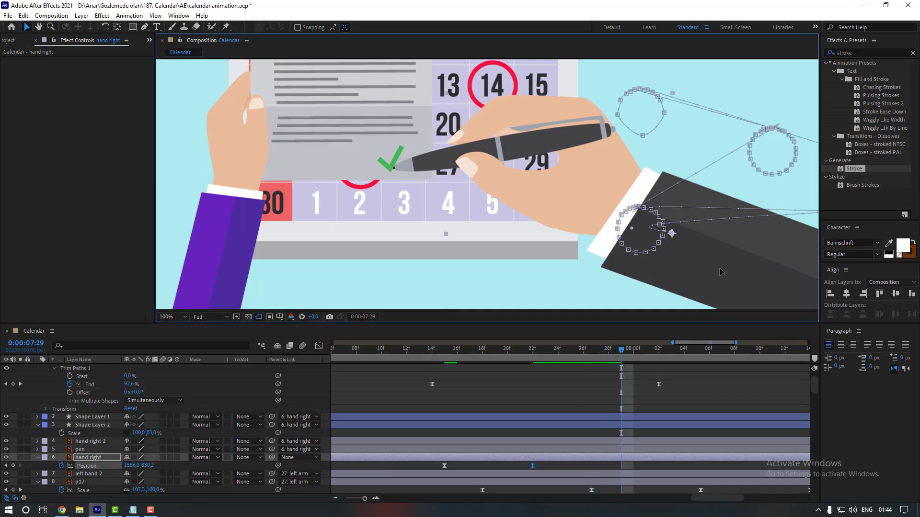
key(Page_Down)
key(Page_Down)
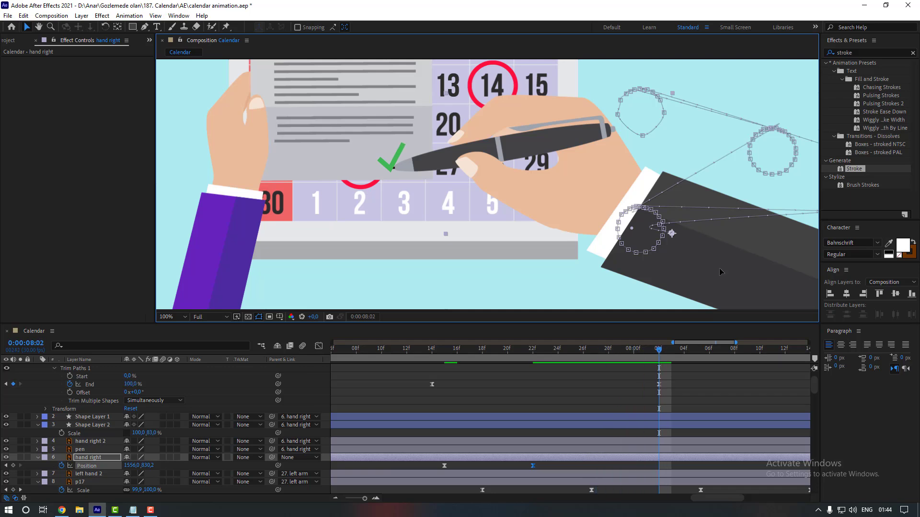
drag(720, 272, 728, 253)
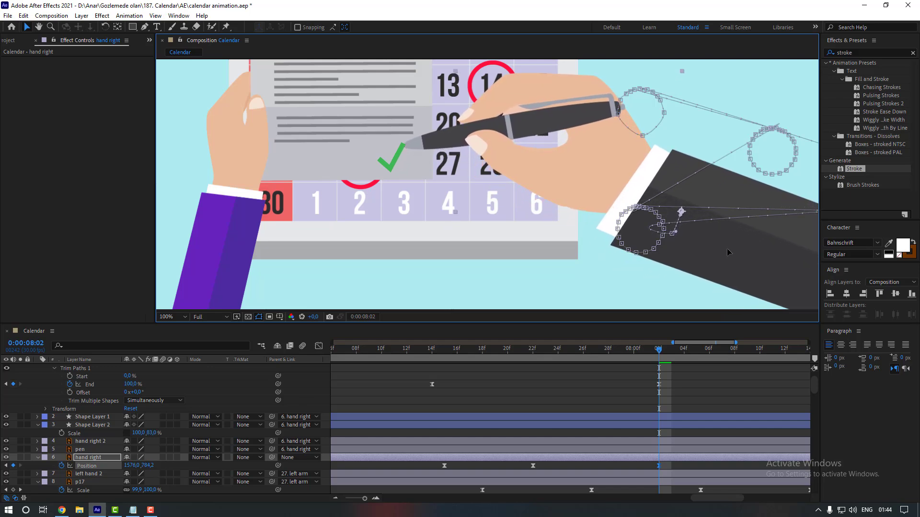
Move the checkmark's Shape Layer 3 below the pen layer in the layer stack and play back the animation
key(comma)
scroll(92, 398, up, 3)
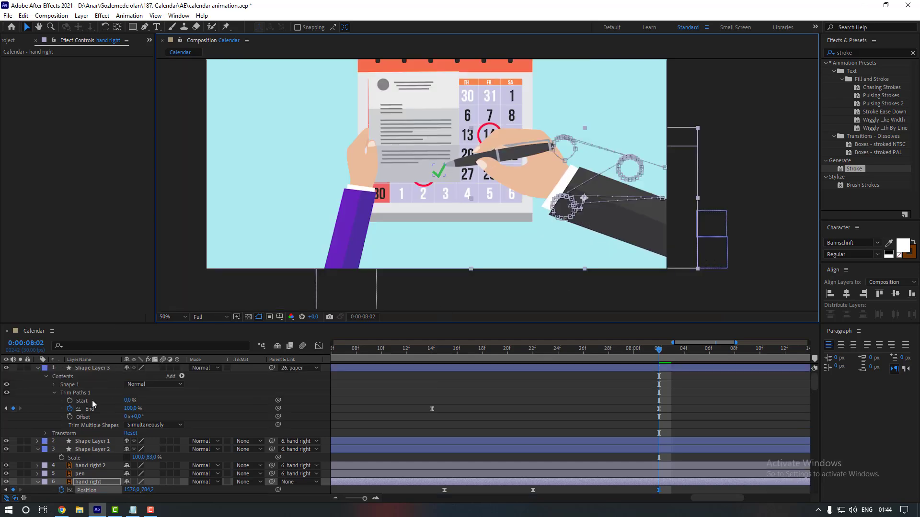
drag(96, 369, 98, 475)
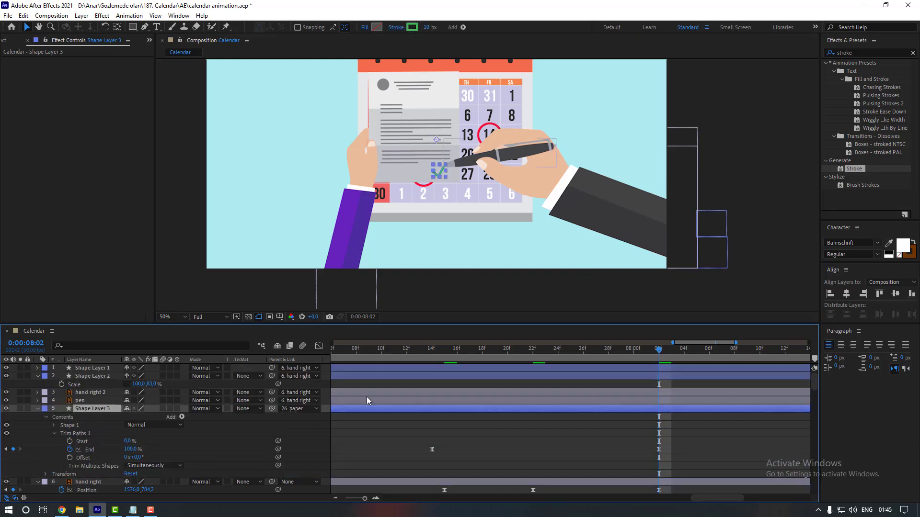
click(470, 310)
scroll(434, 200, up, 2)
click(490, 352)
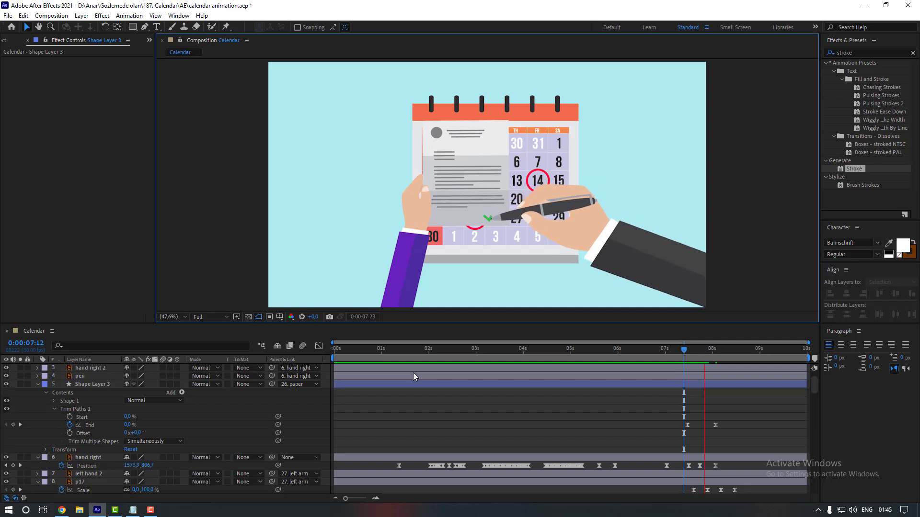
key(space)
Shift the checkmark's Trim Paths End keyframes and hand right's last three Position keyframes 15 frames later, and preview the new timing
scroll(652, 367, down, 3)
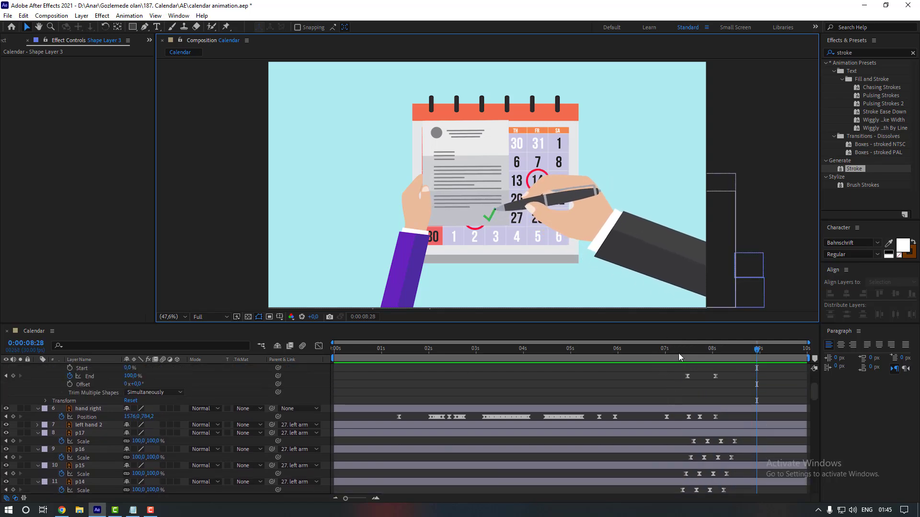
mouse_move(678, 353)
mouse_down()
mouse_move(688, 355)
mouse_move(684, 422)
mouse_move(740, 418)
mouse_up()
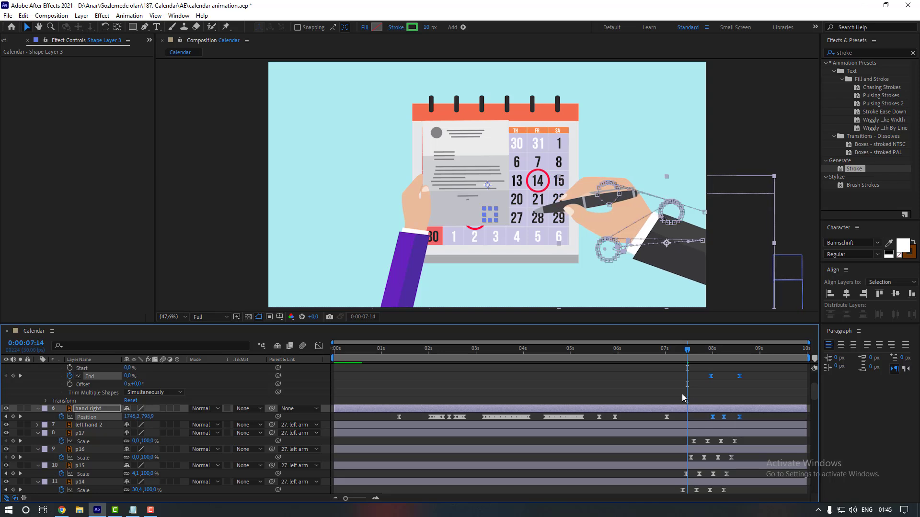
click(684, 397)
click(642, 350)
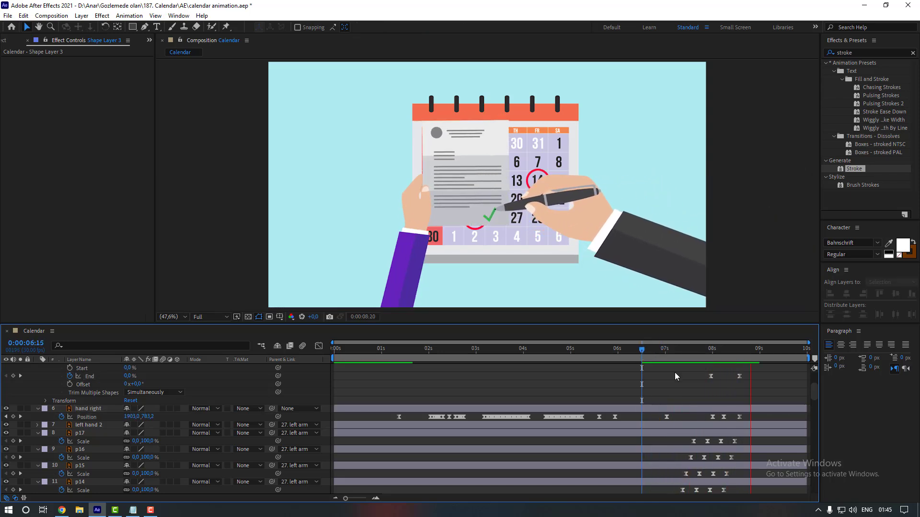
click(717, 355)
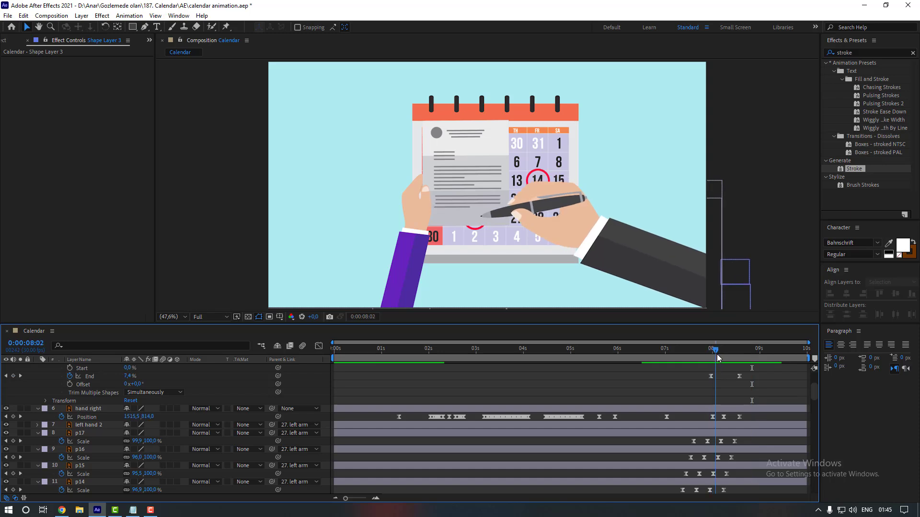
drag(717, 355, 713, 355)
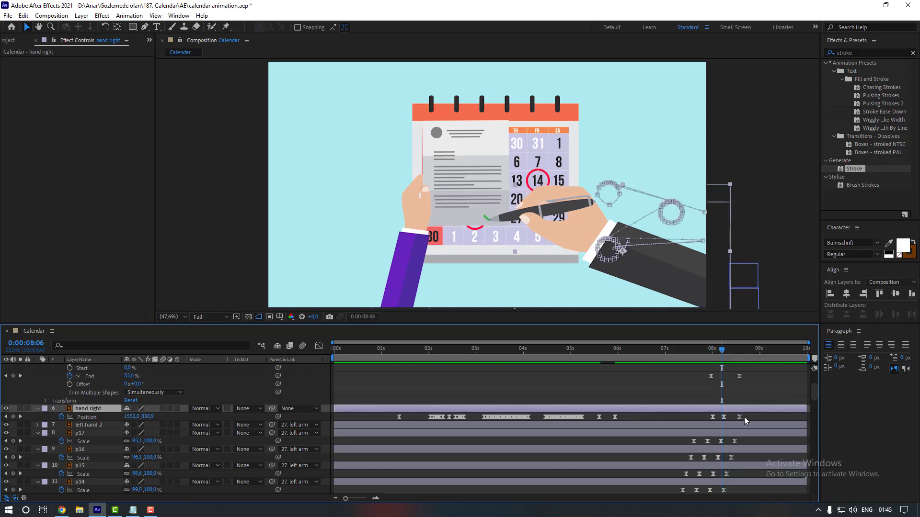
Set the spatial interpolation of hand right's last three Position keyframes to Linear and play back the checkmark drawing
drag(745, 414, 715, 416)
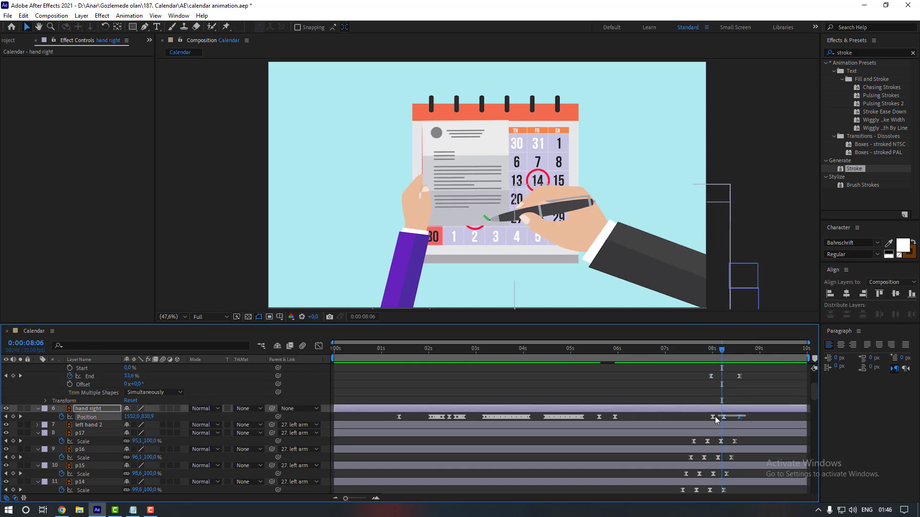
shift+click(712, 417)
right_click(713, 417)
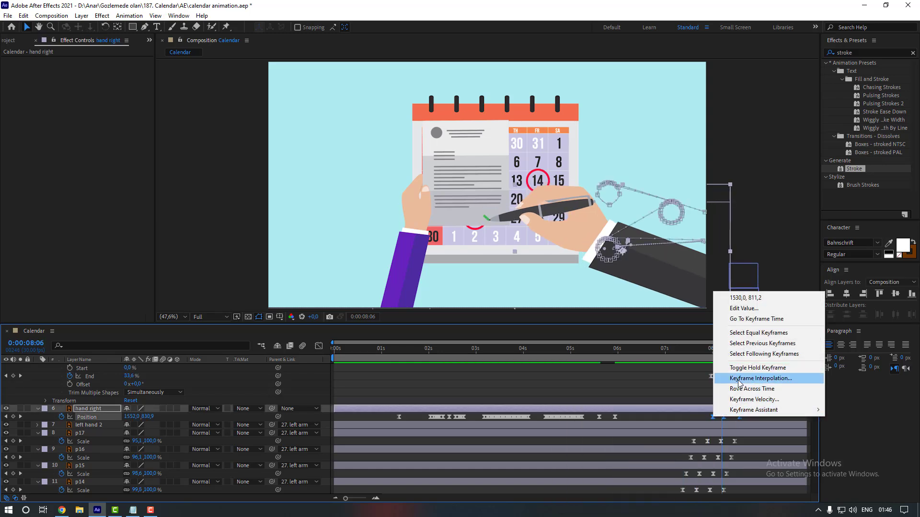
click(760, 379)
click(479, 239)
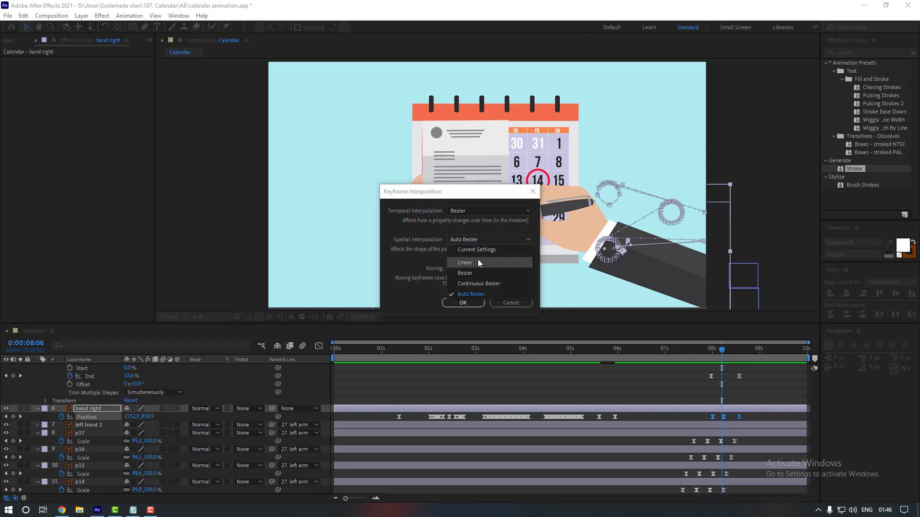
click(478, 261)
click(463, 302)
click(657, 393)
drag(702, 355, 708, 355)
key(space)
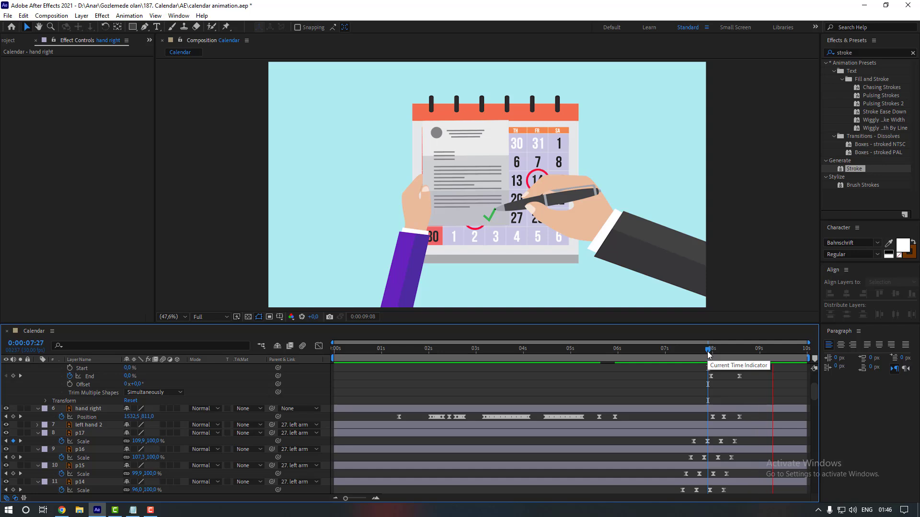